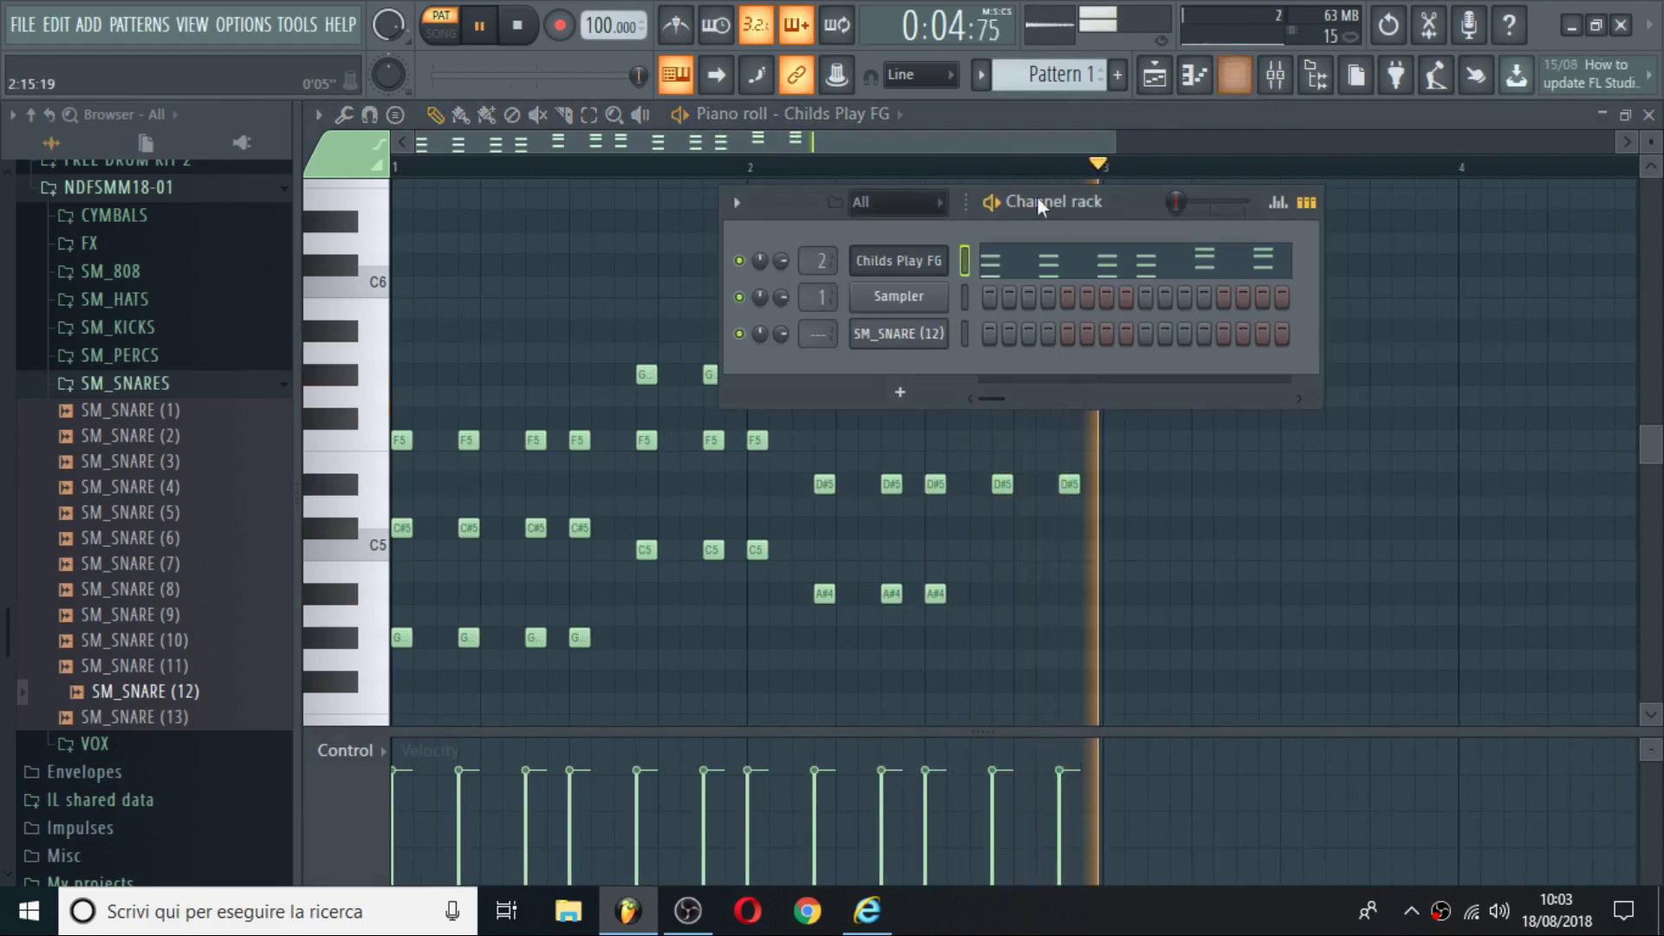
View the SM_SNARE (12) channel in the piano roll, stop playback and return to the channel rack.
right_click(928, 349)
click(988, 332)
key(space)
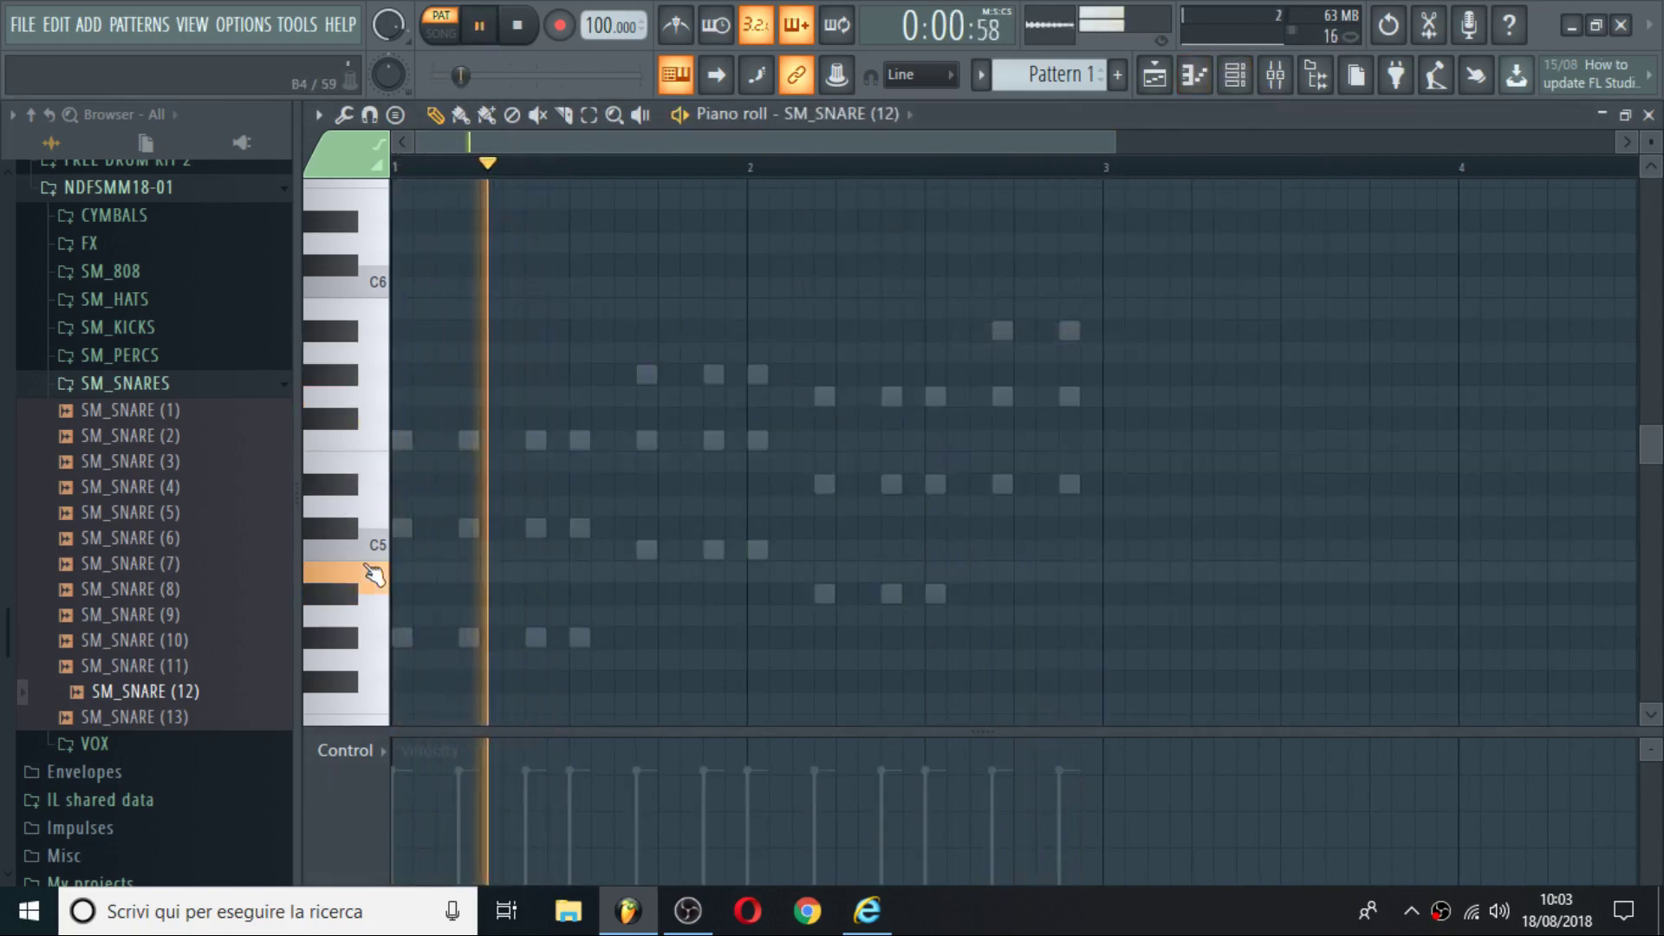
click(1236, 78)
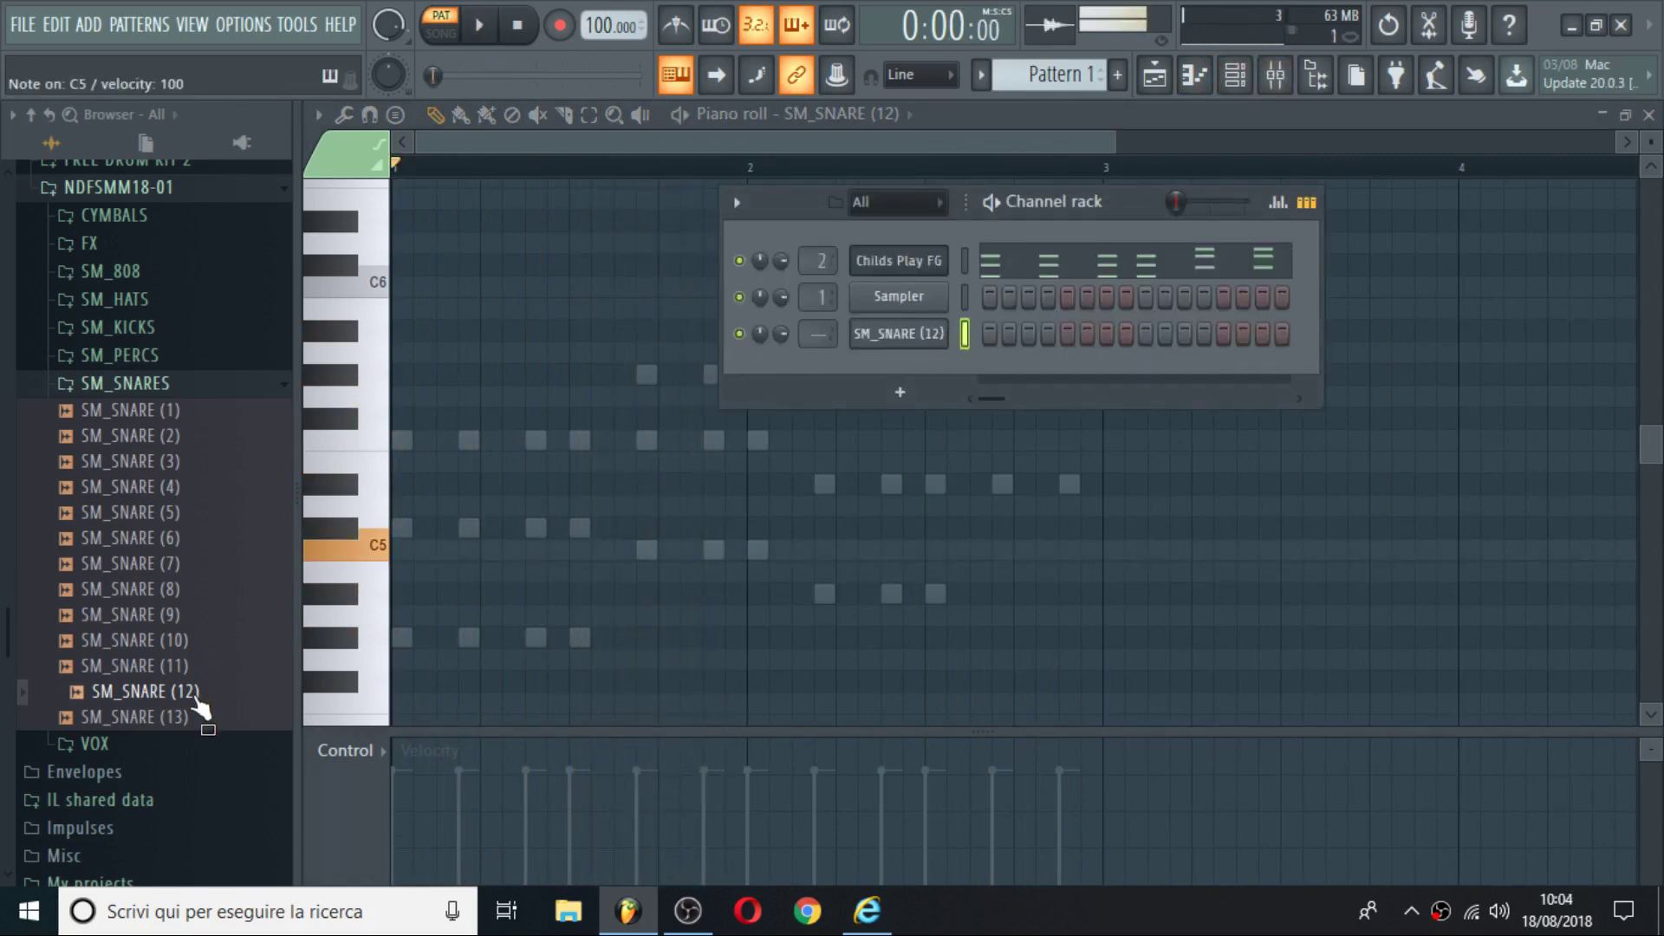
Audition SM_SNARE (7) and SM_SNARE (8) over the playing pattern, and load SM_SNARE (8) into a new channel.
key(space)
right_click(184, 565)
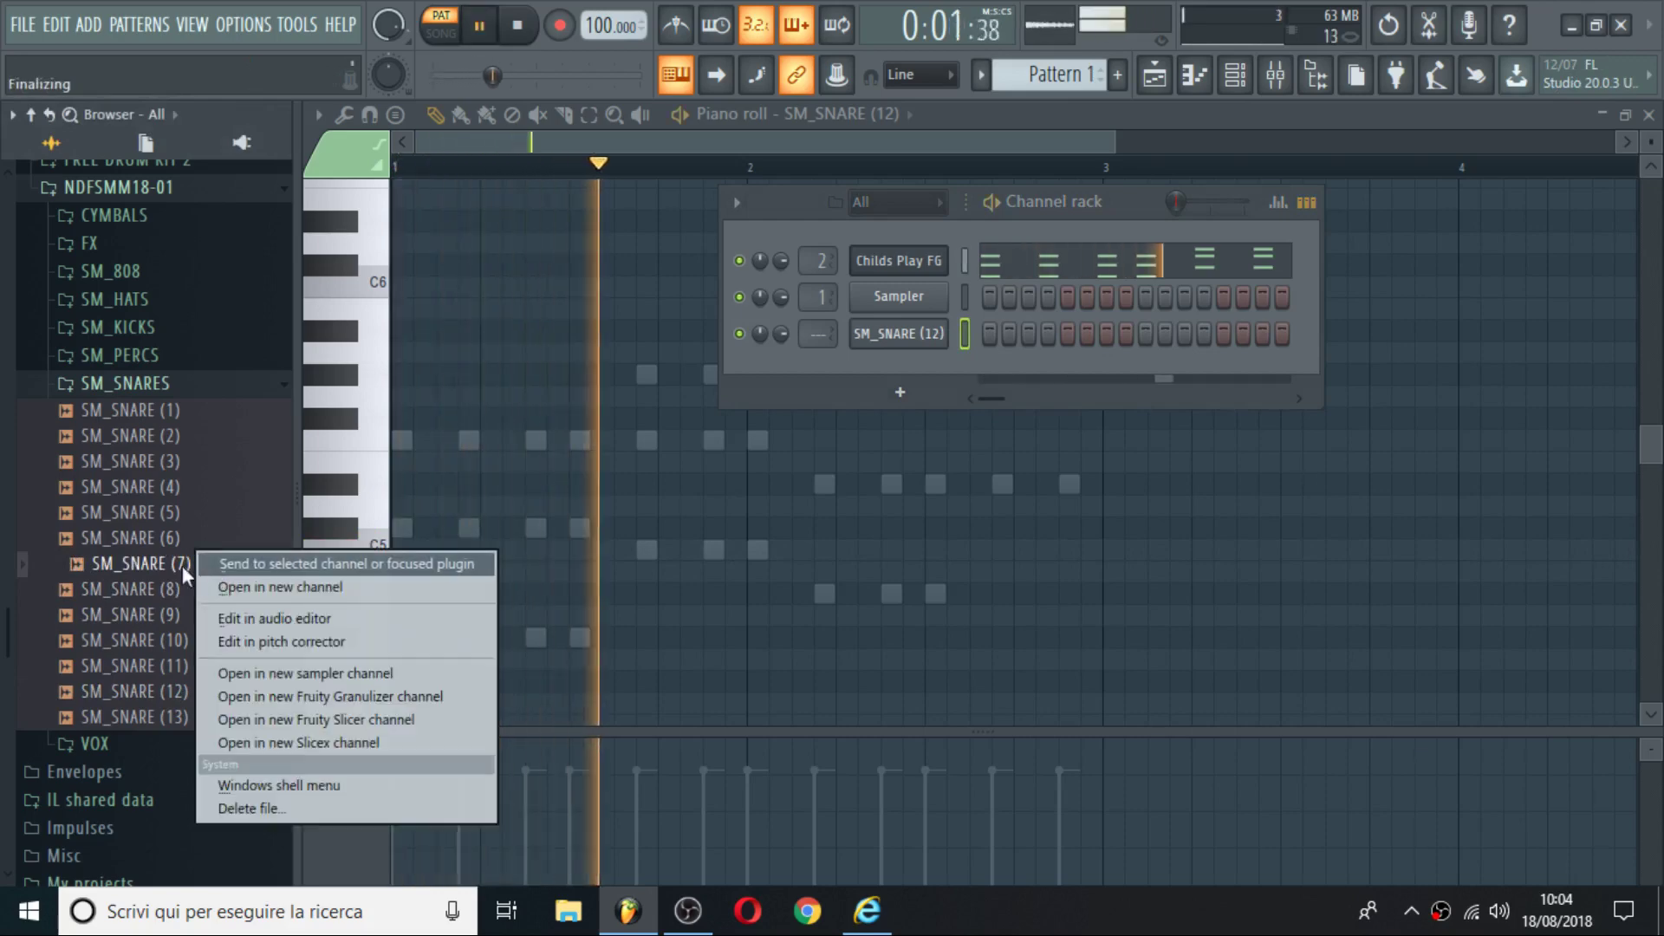
click(182, 593)
right_click(184, 598)
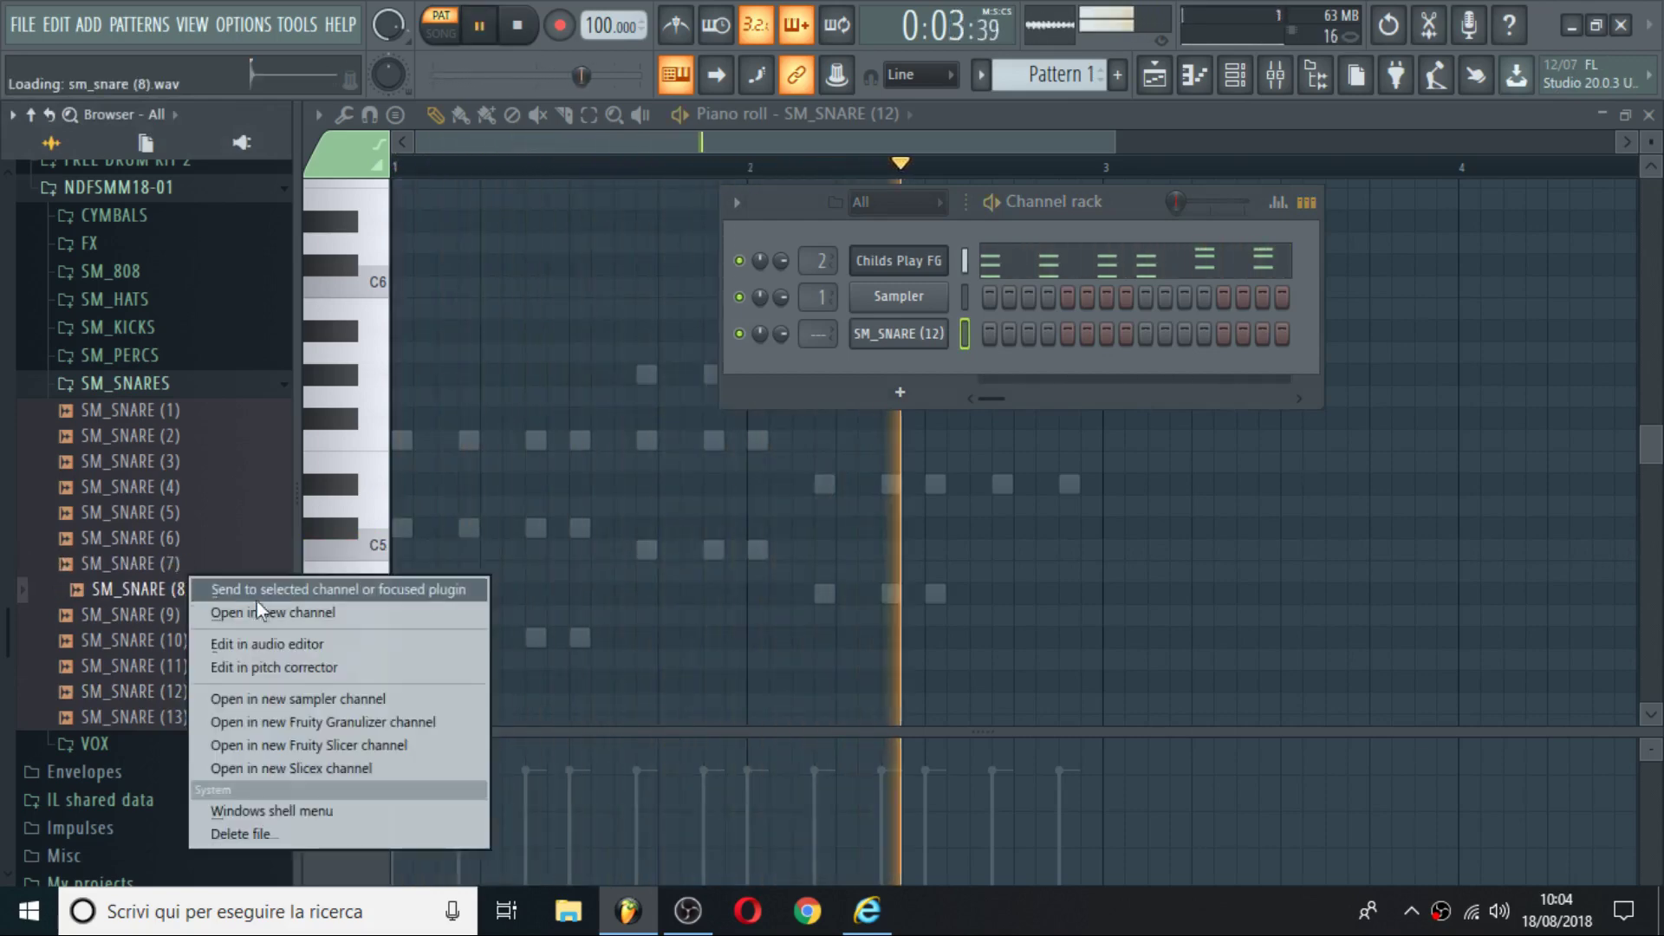
click(257, 607)
key(space)
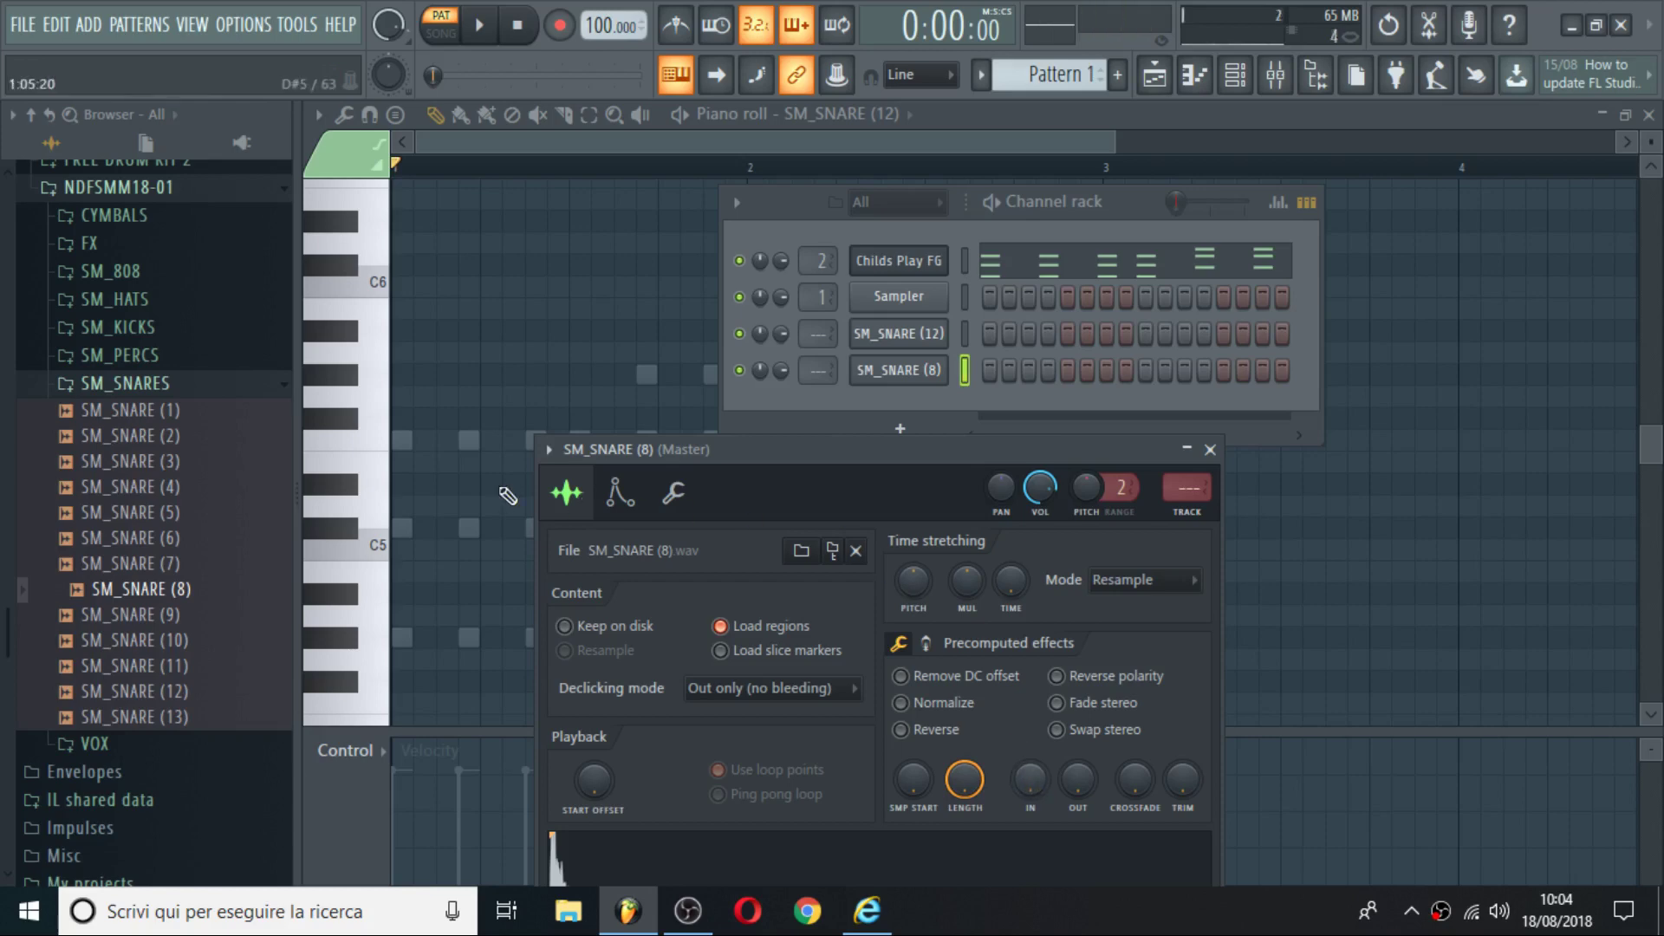
Route SM_SNARE (8) to a free mixer track at a lower volume and load Fruity Parametric EQ 2 in its first effect slot.
click(549, 450)
click(900, 469)
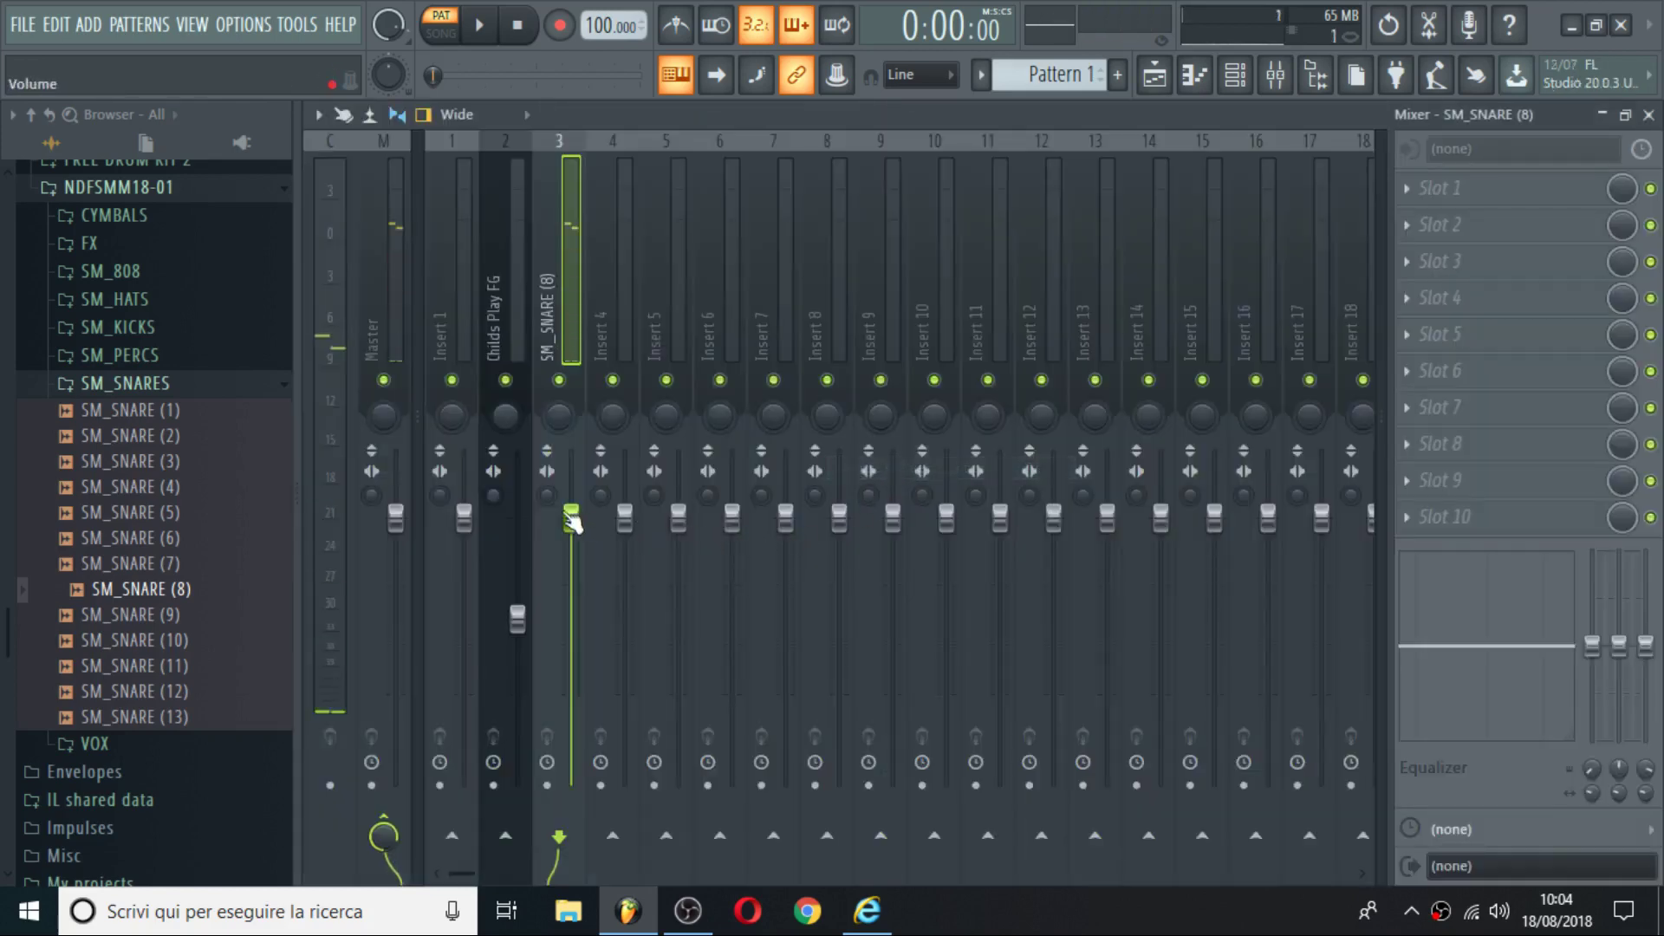
click(1473, 192)
click(823, 798)
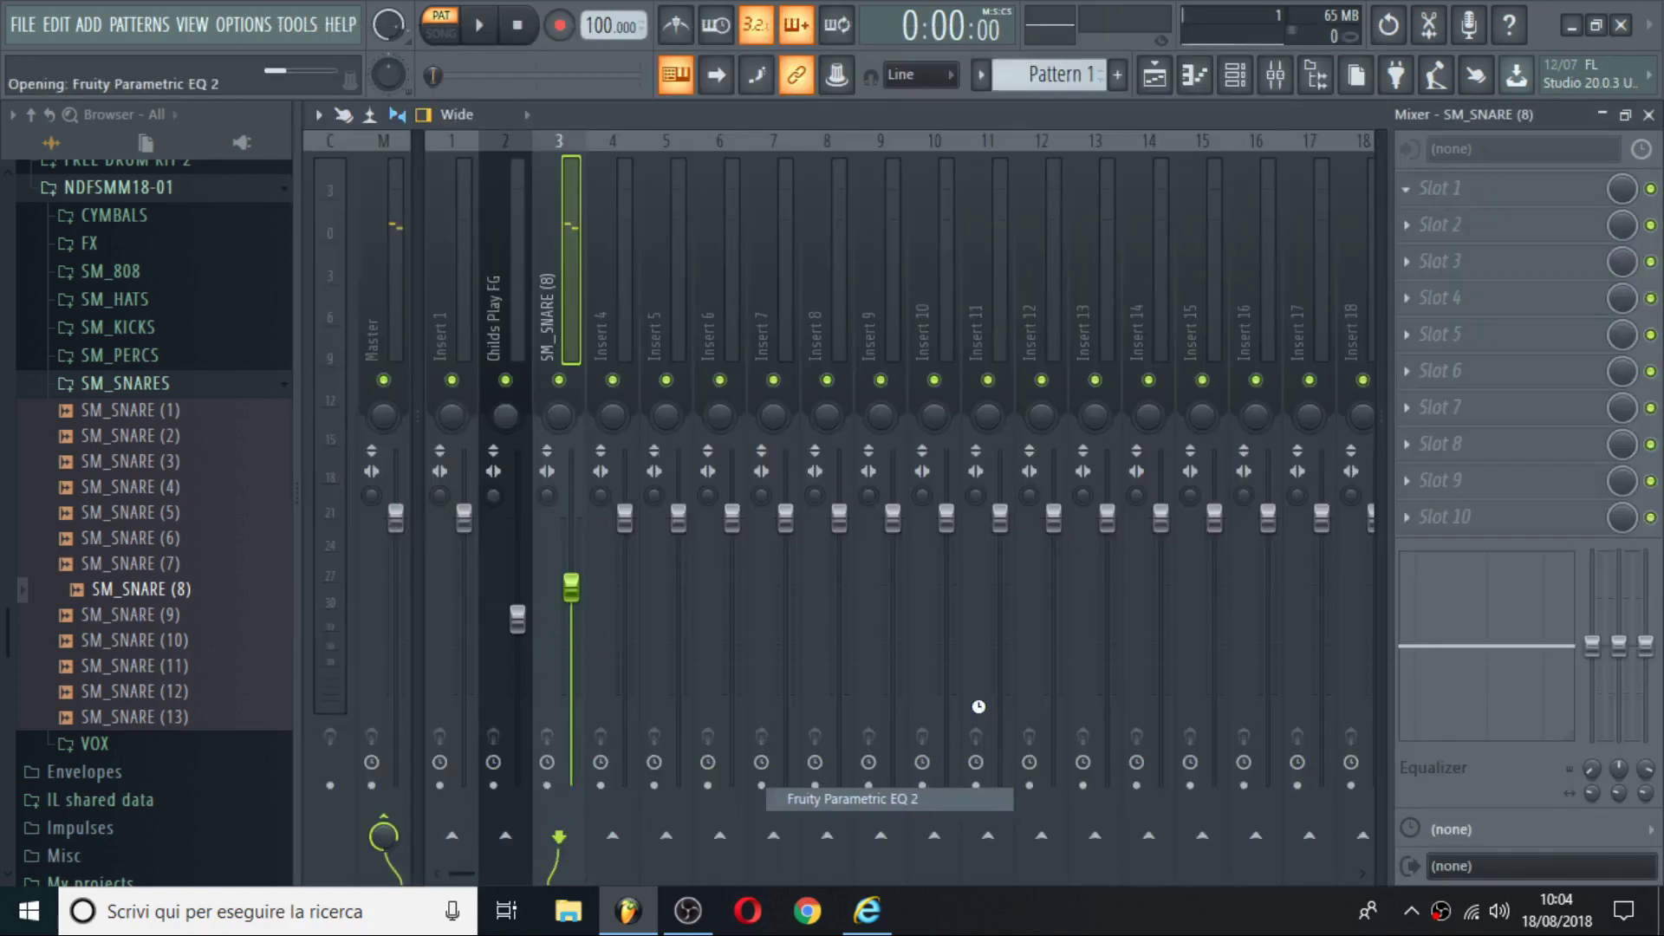
Shape the SM_SNARE (8) EQ by lowering the treble with band 7, dipping band 6 and cutting the low end with band 1.
drag(755, 429, 792, 483)
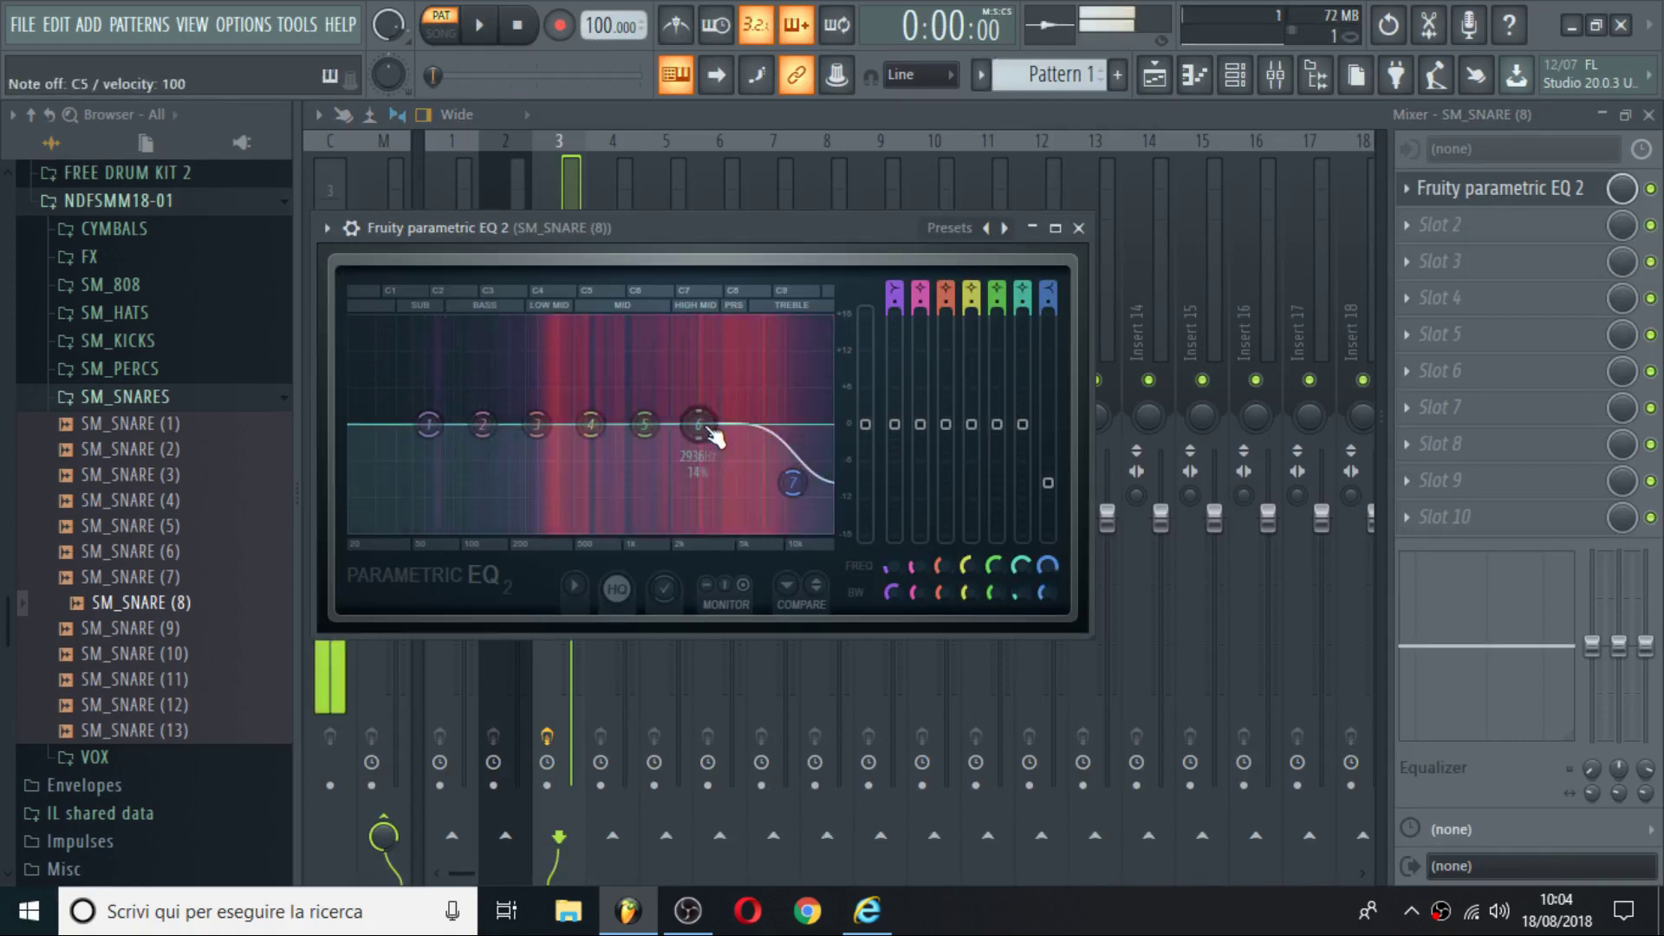
drag(1023, 325, 1023, 448)
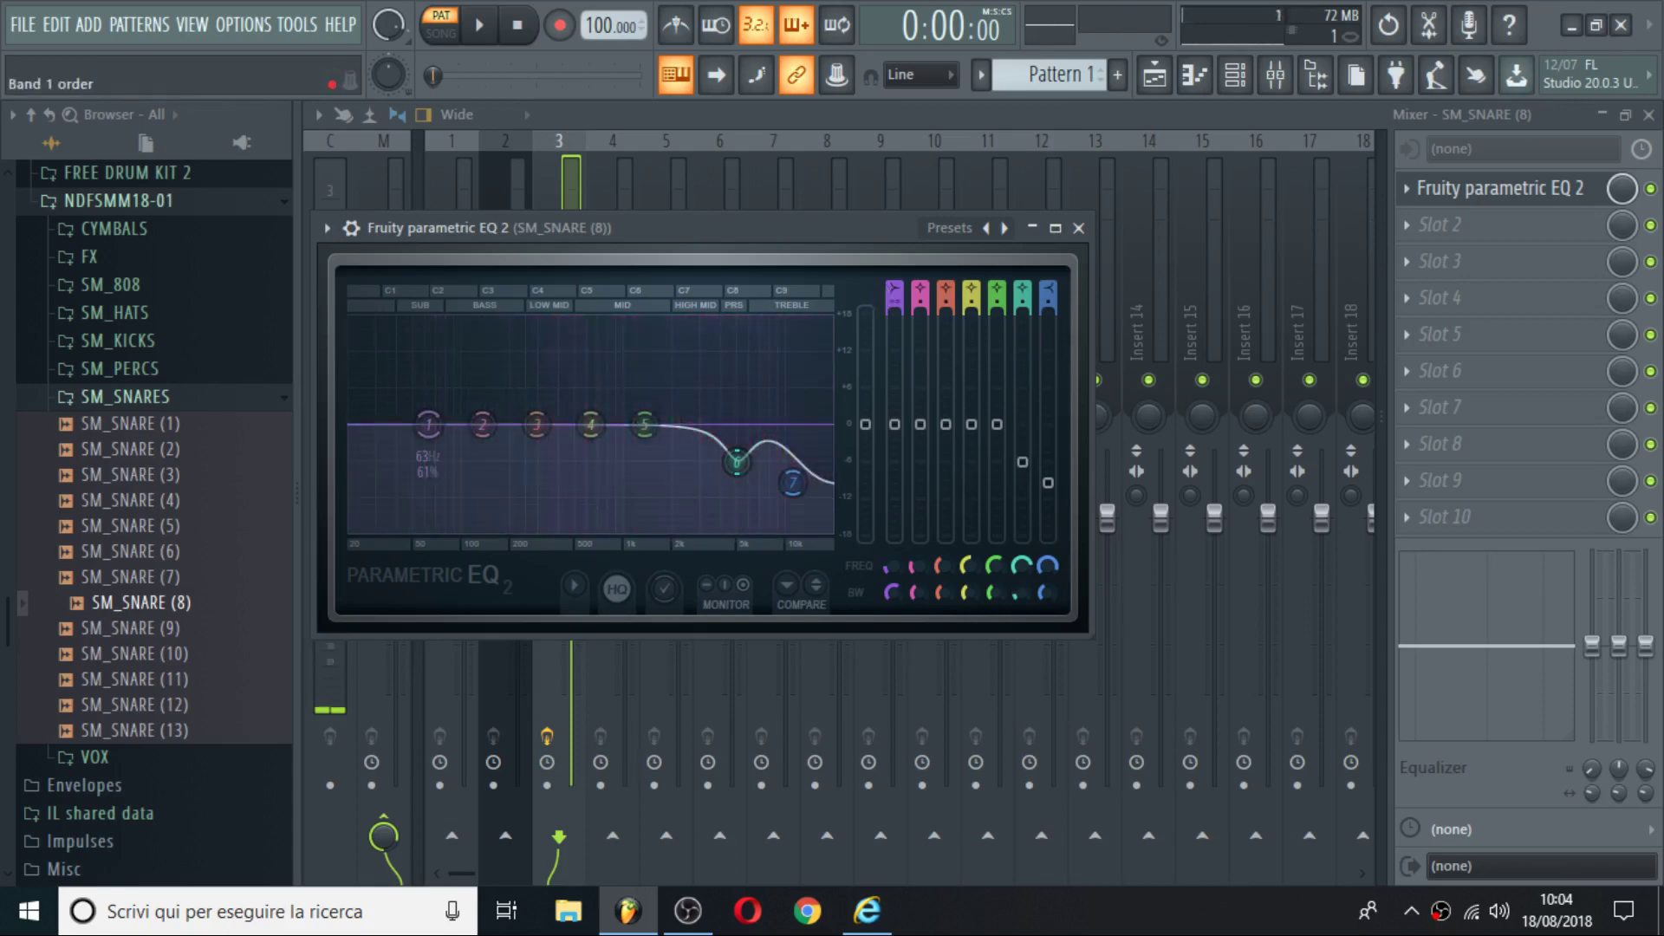
drag(428, 424, 502, 522)
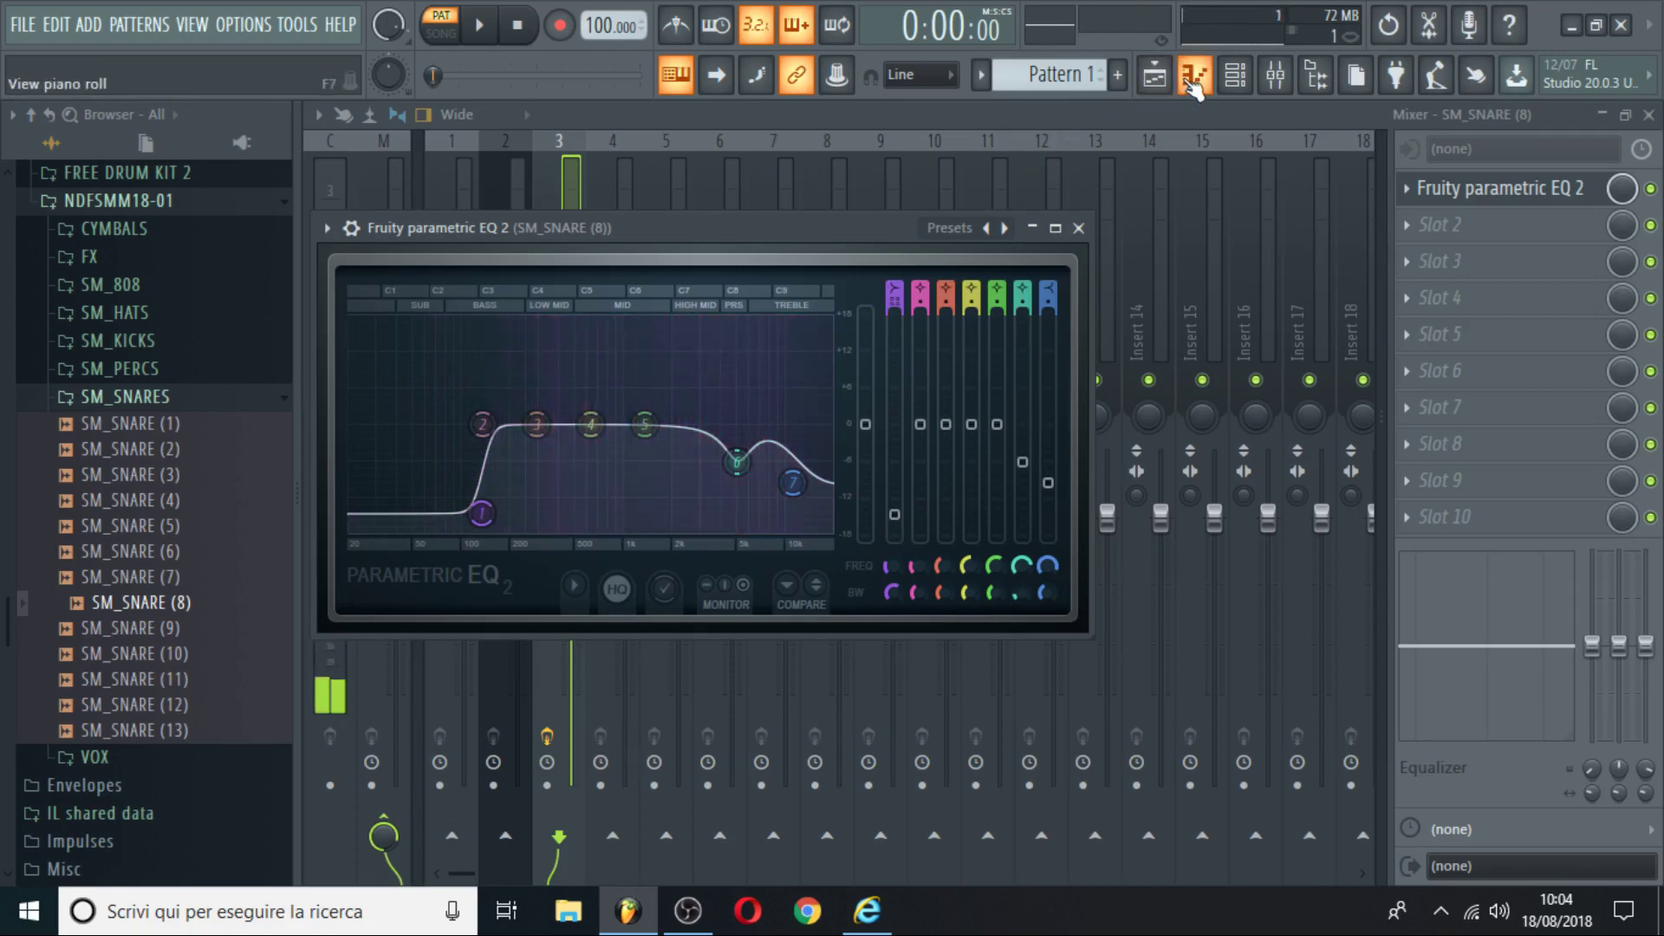
Play the pattern and add C5 notes for SM_SNARE (8) at step 4 of bars 1 and 2 in the piano roll.
click(1194, 75)
key(space)
click(463, 550)
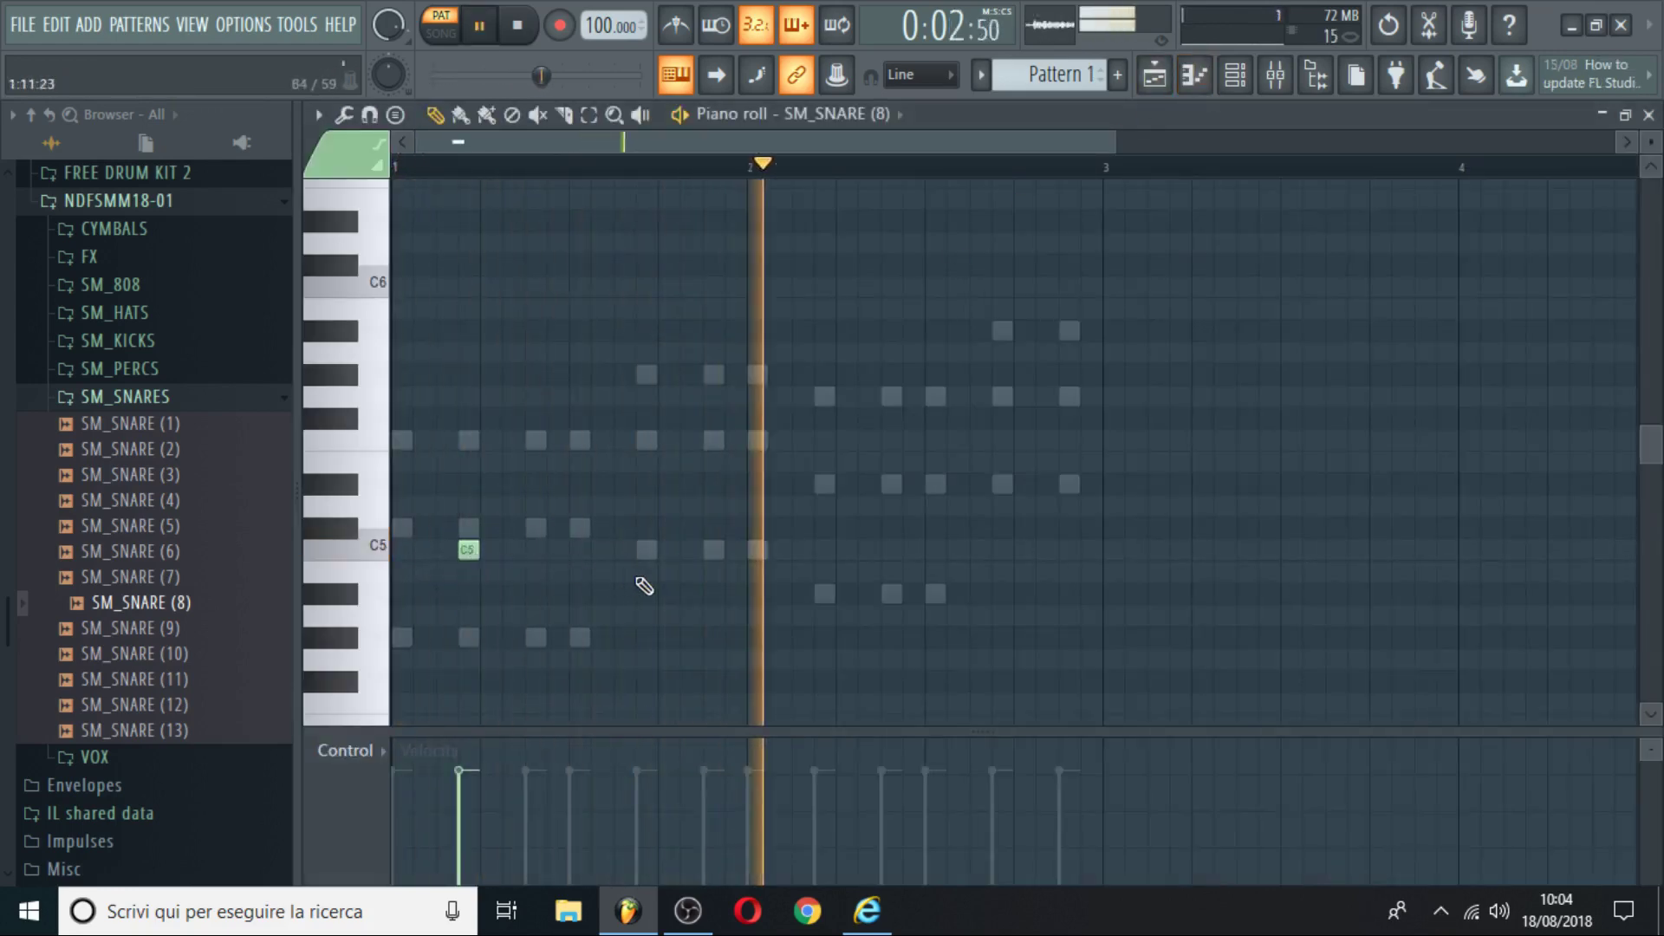
click(819, 549)
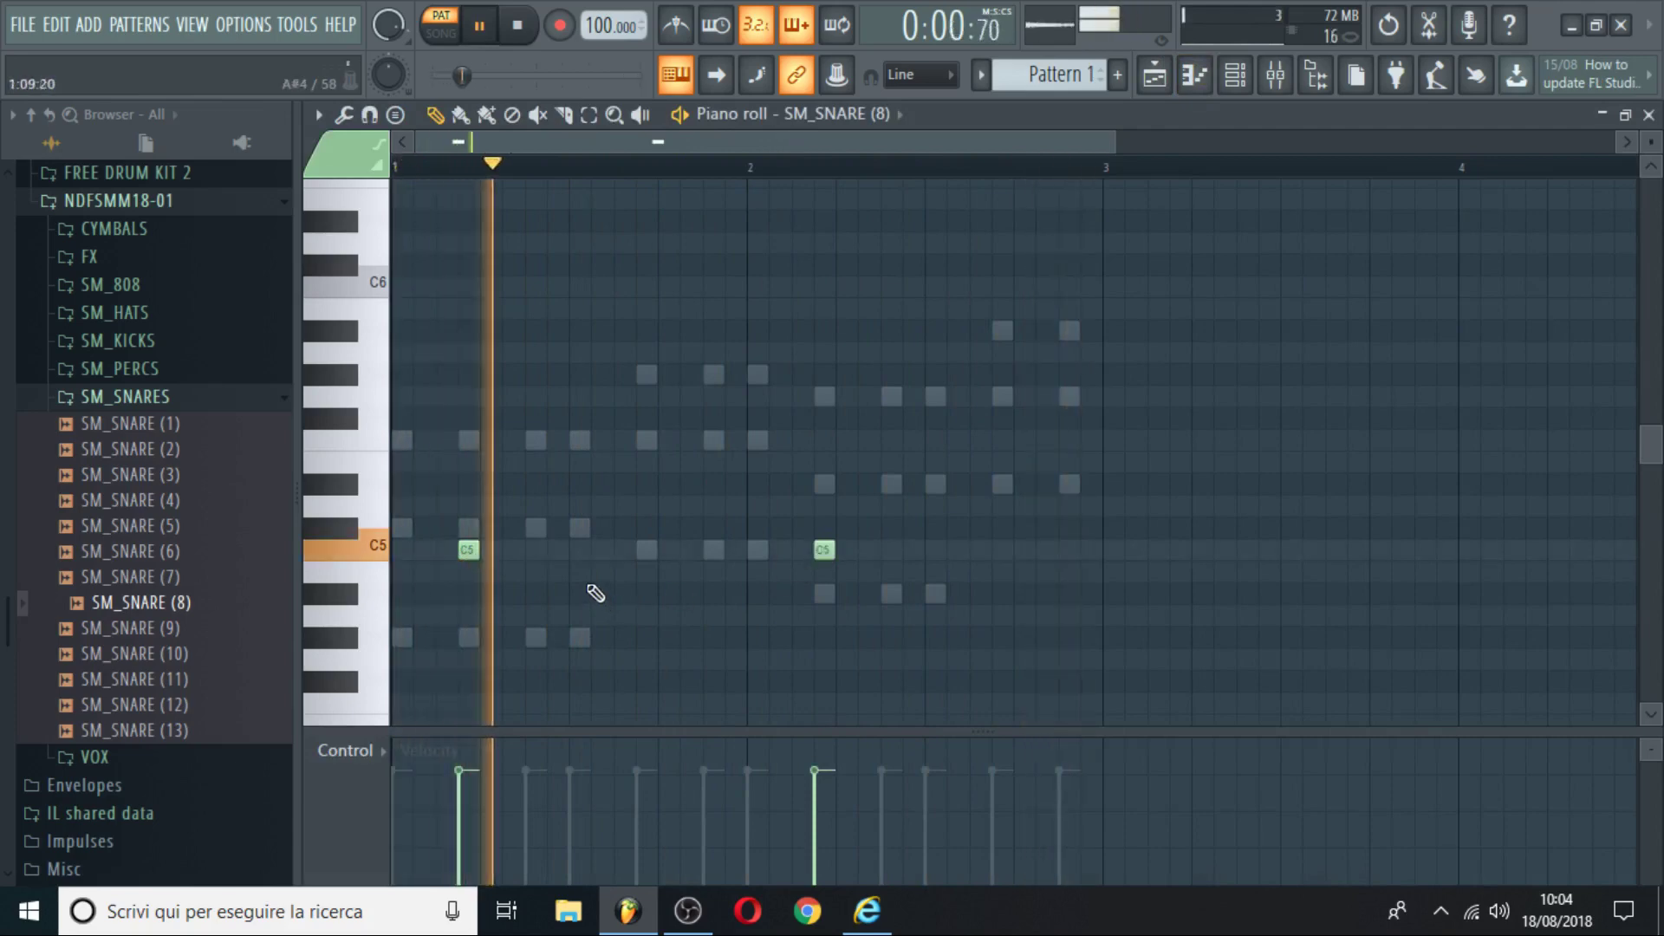
Move the first SM_SNARE (8) note to step 3 of bar 1, and add C5 notes at 1:06 and 2:12.
drag(472, 552, 450, 552)
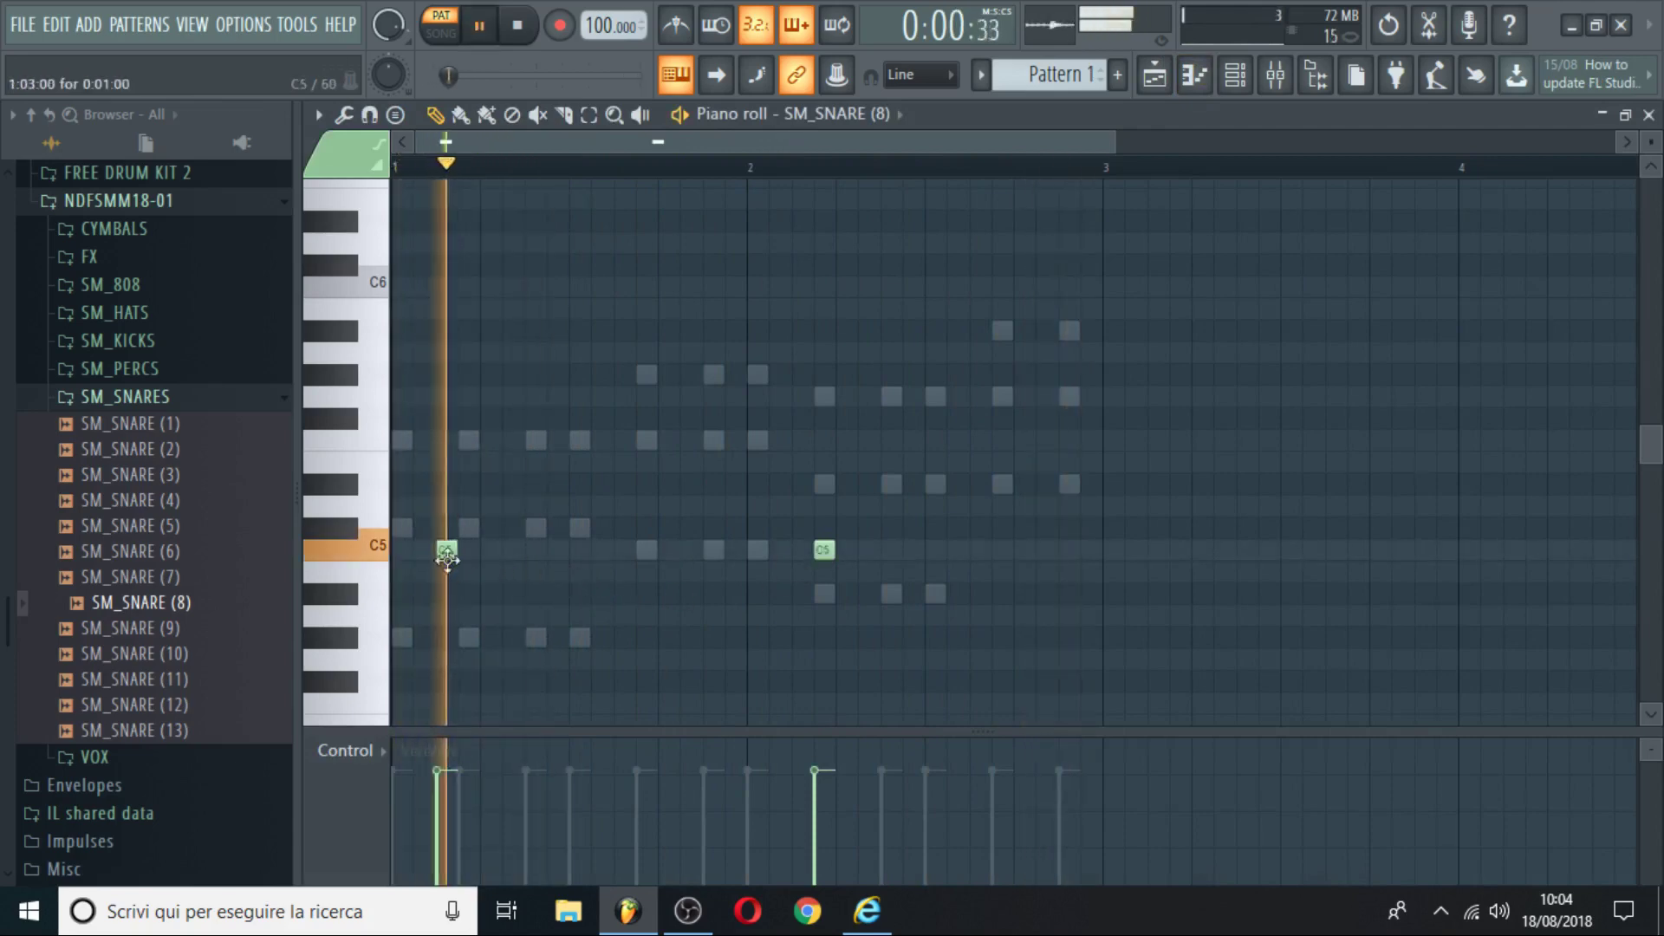
click(485, 551)
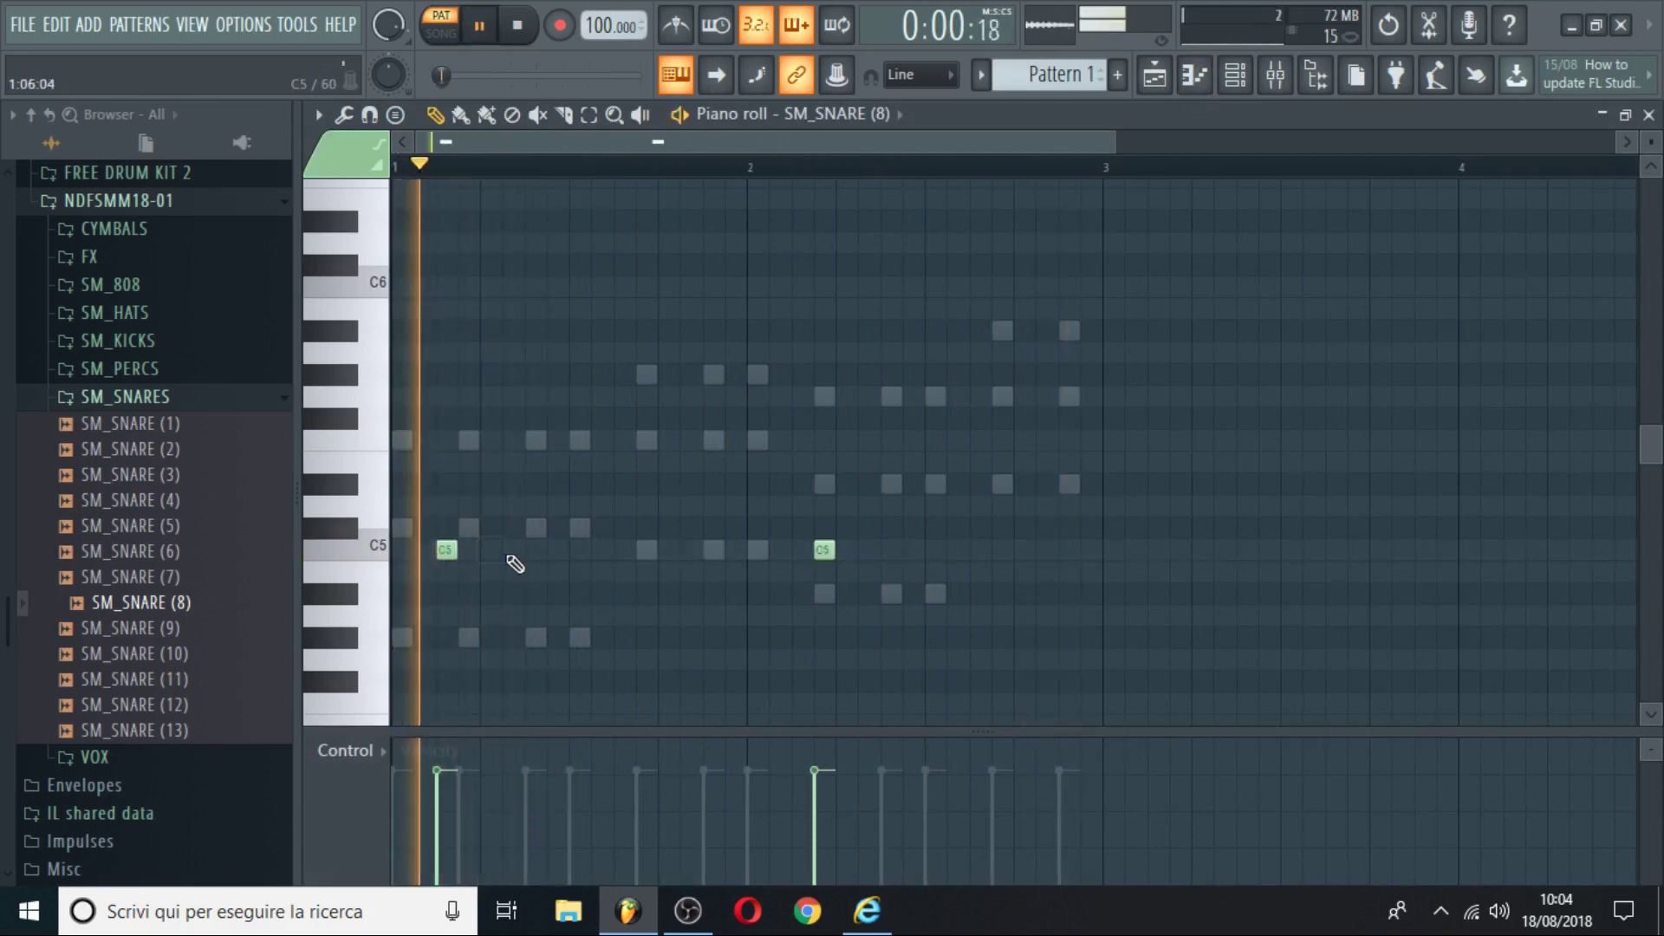
click(512, 555)
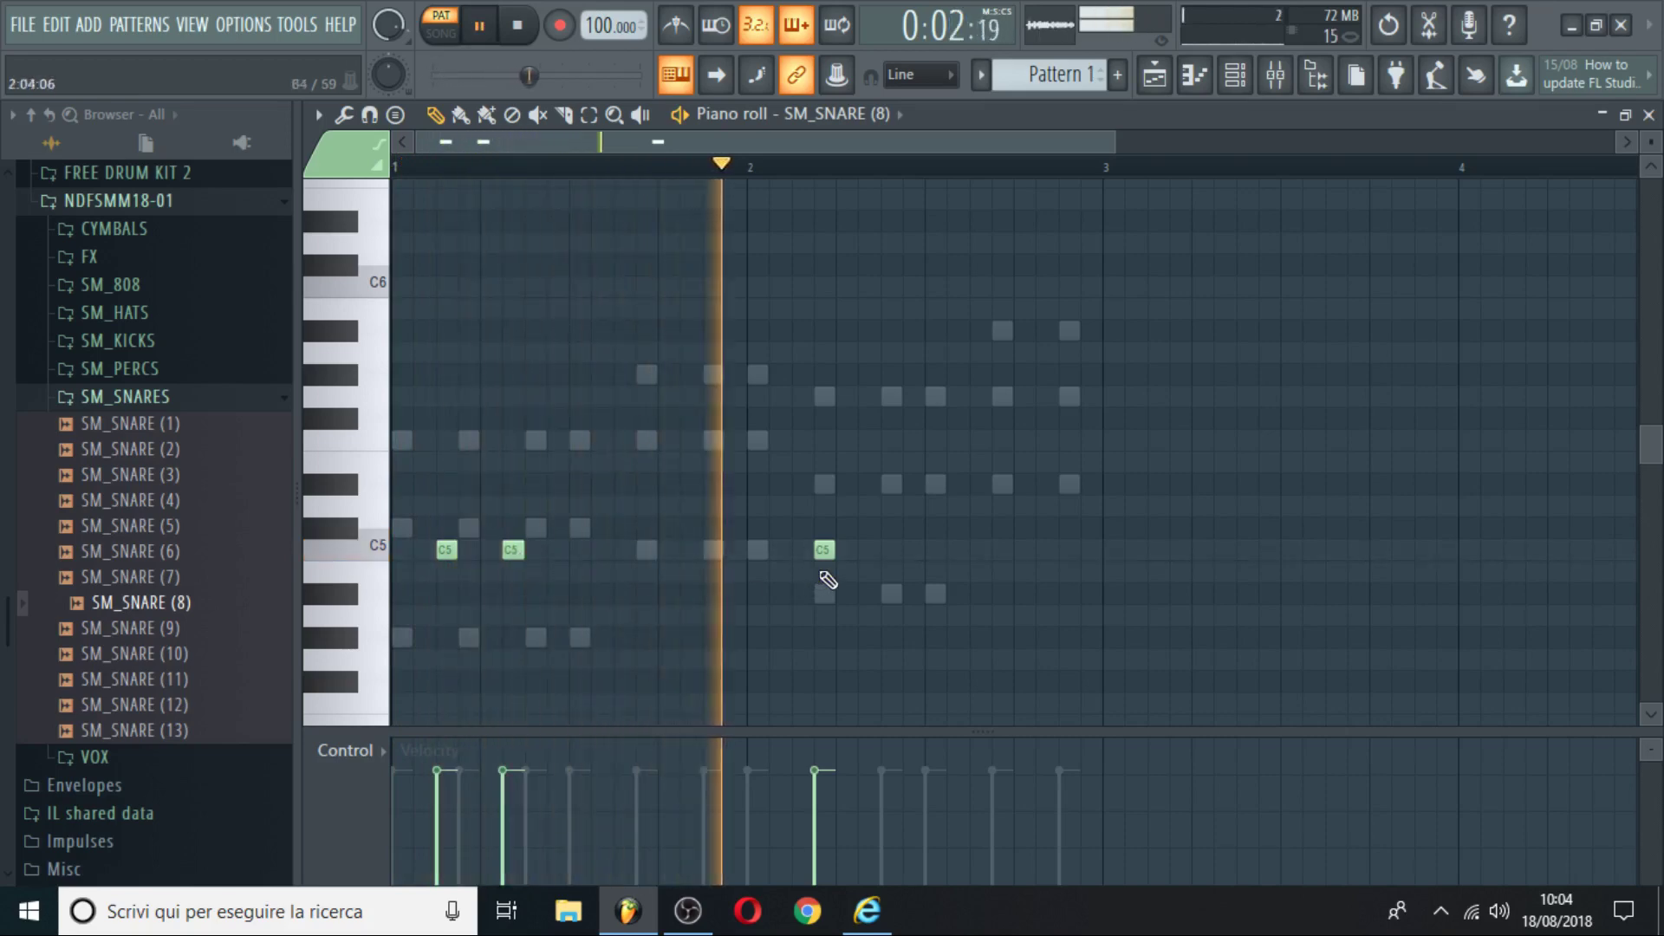
click(1061, 551)
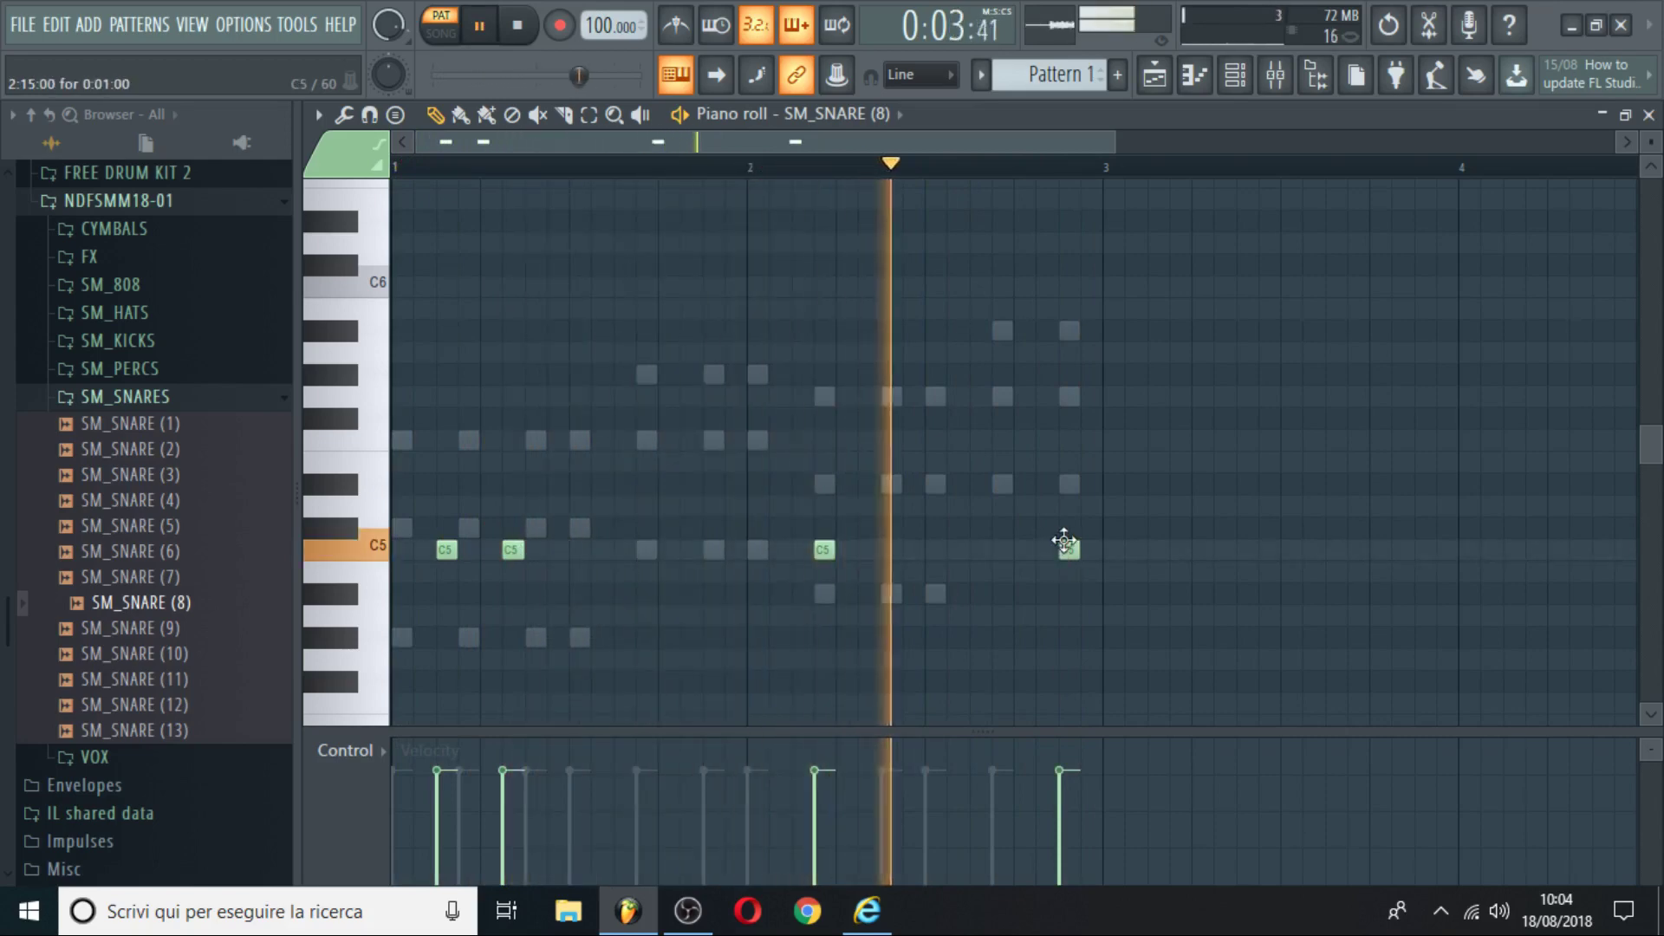
drag(1059, 549, 1001, 550)
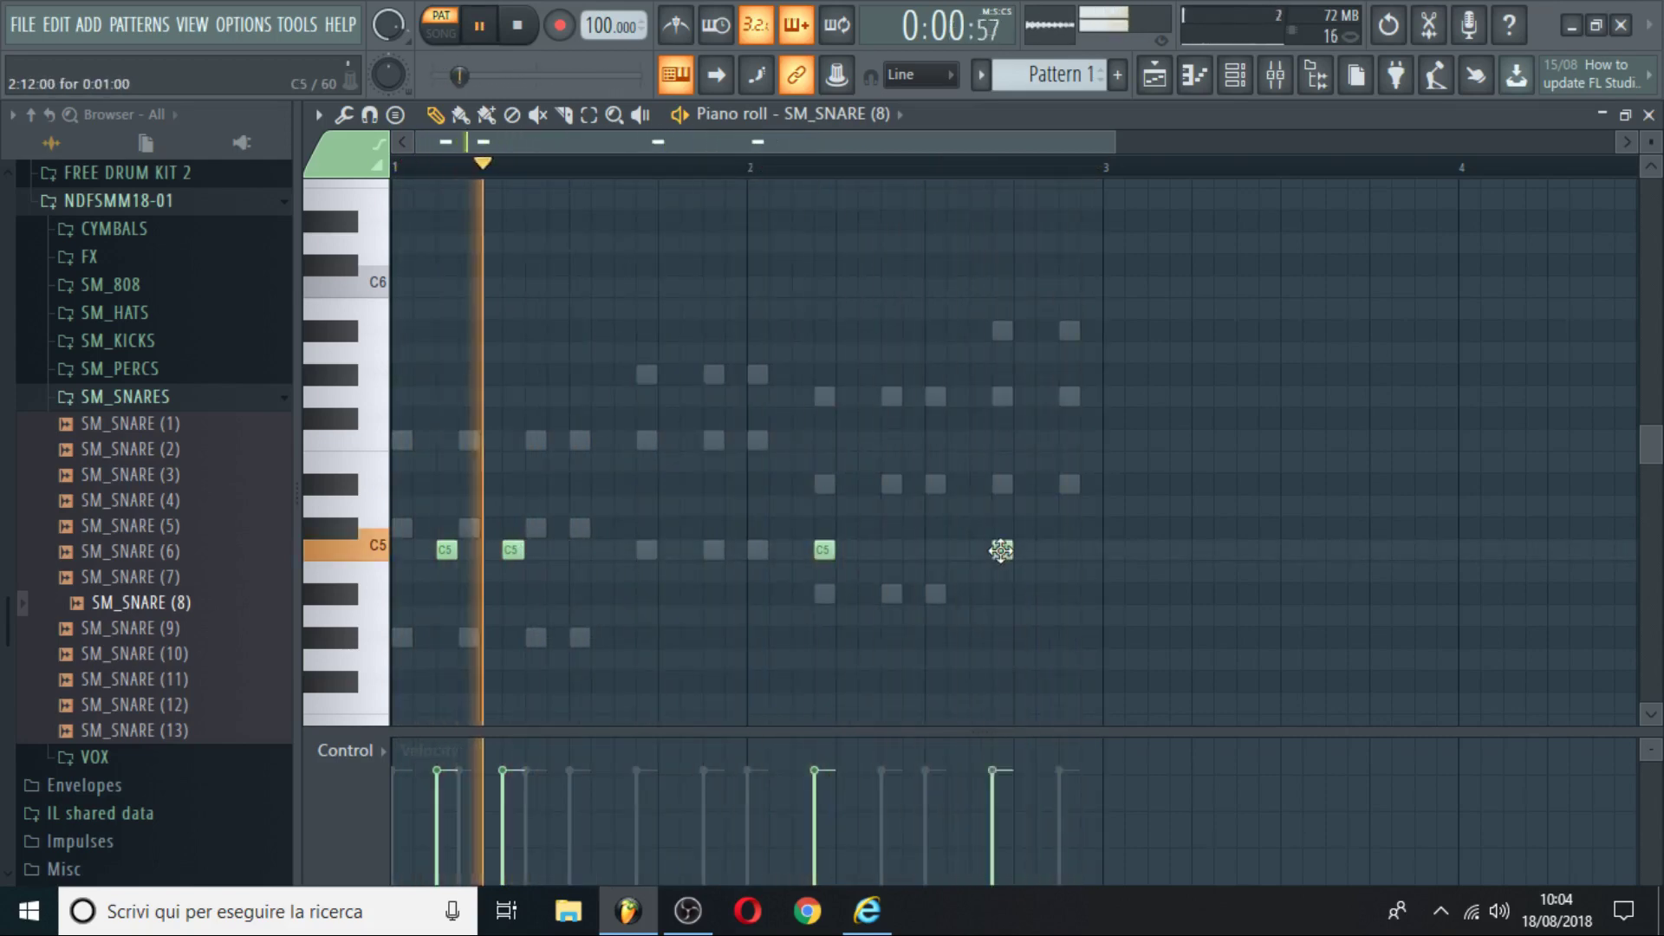
Add C5 notes for SM_SNARE (12) at step 9 of bars 1 and 2 in its piano roll.
click(1235, 75)
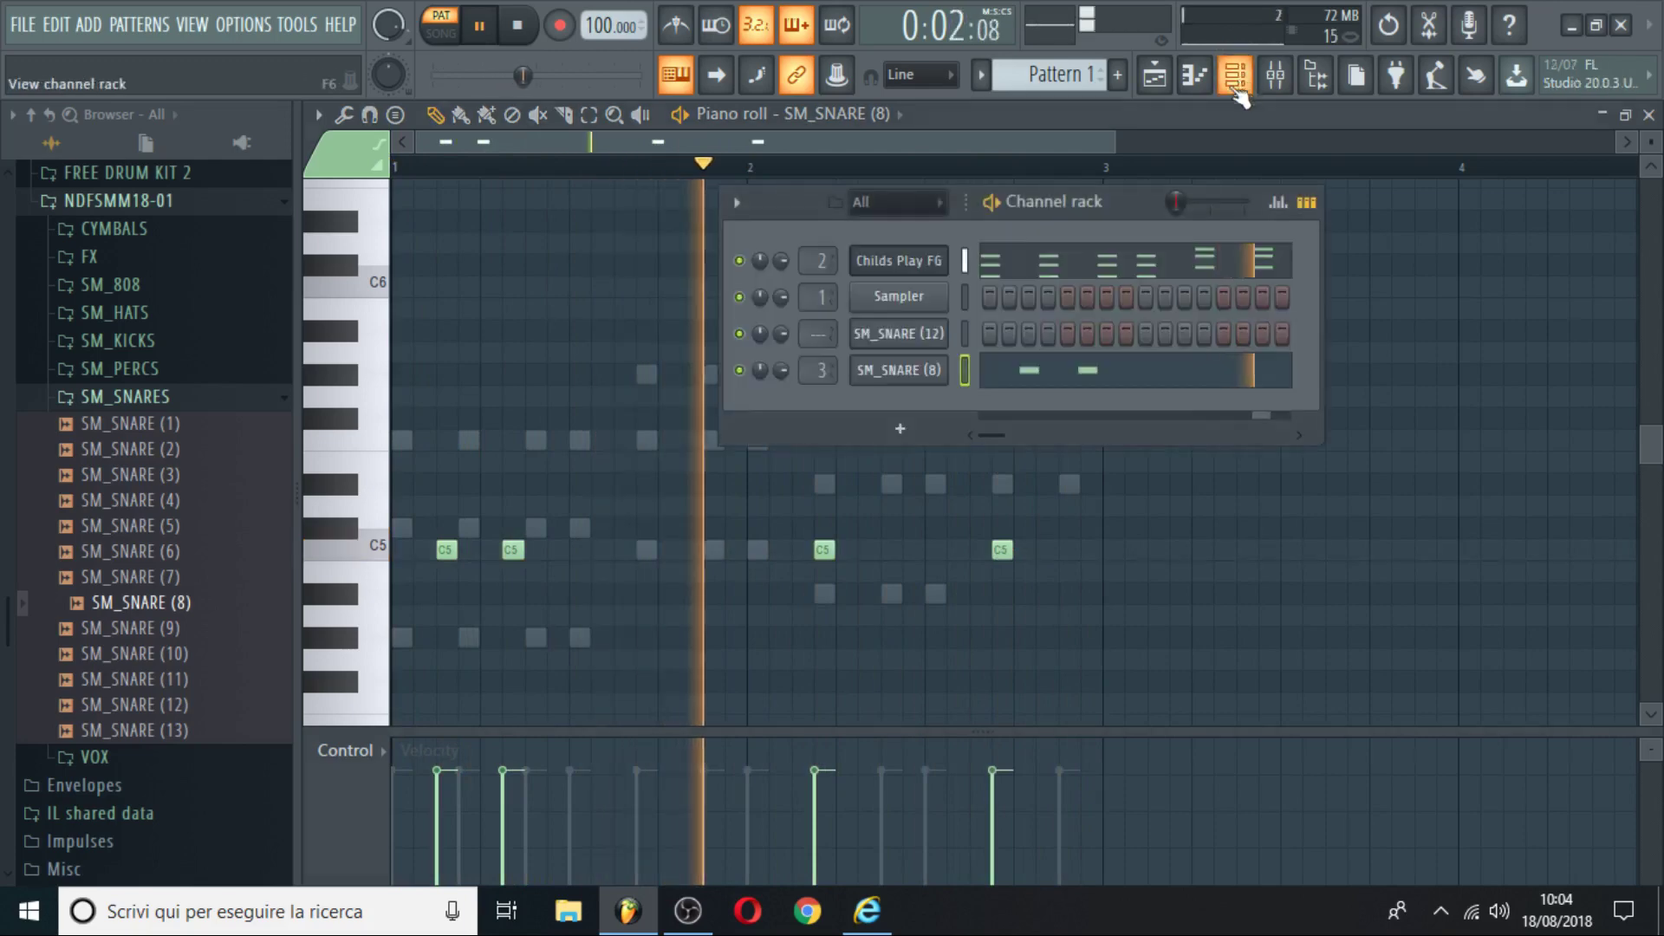
right_click(921, 348)
click(1002, 336)
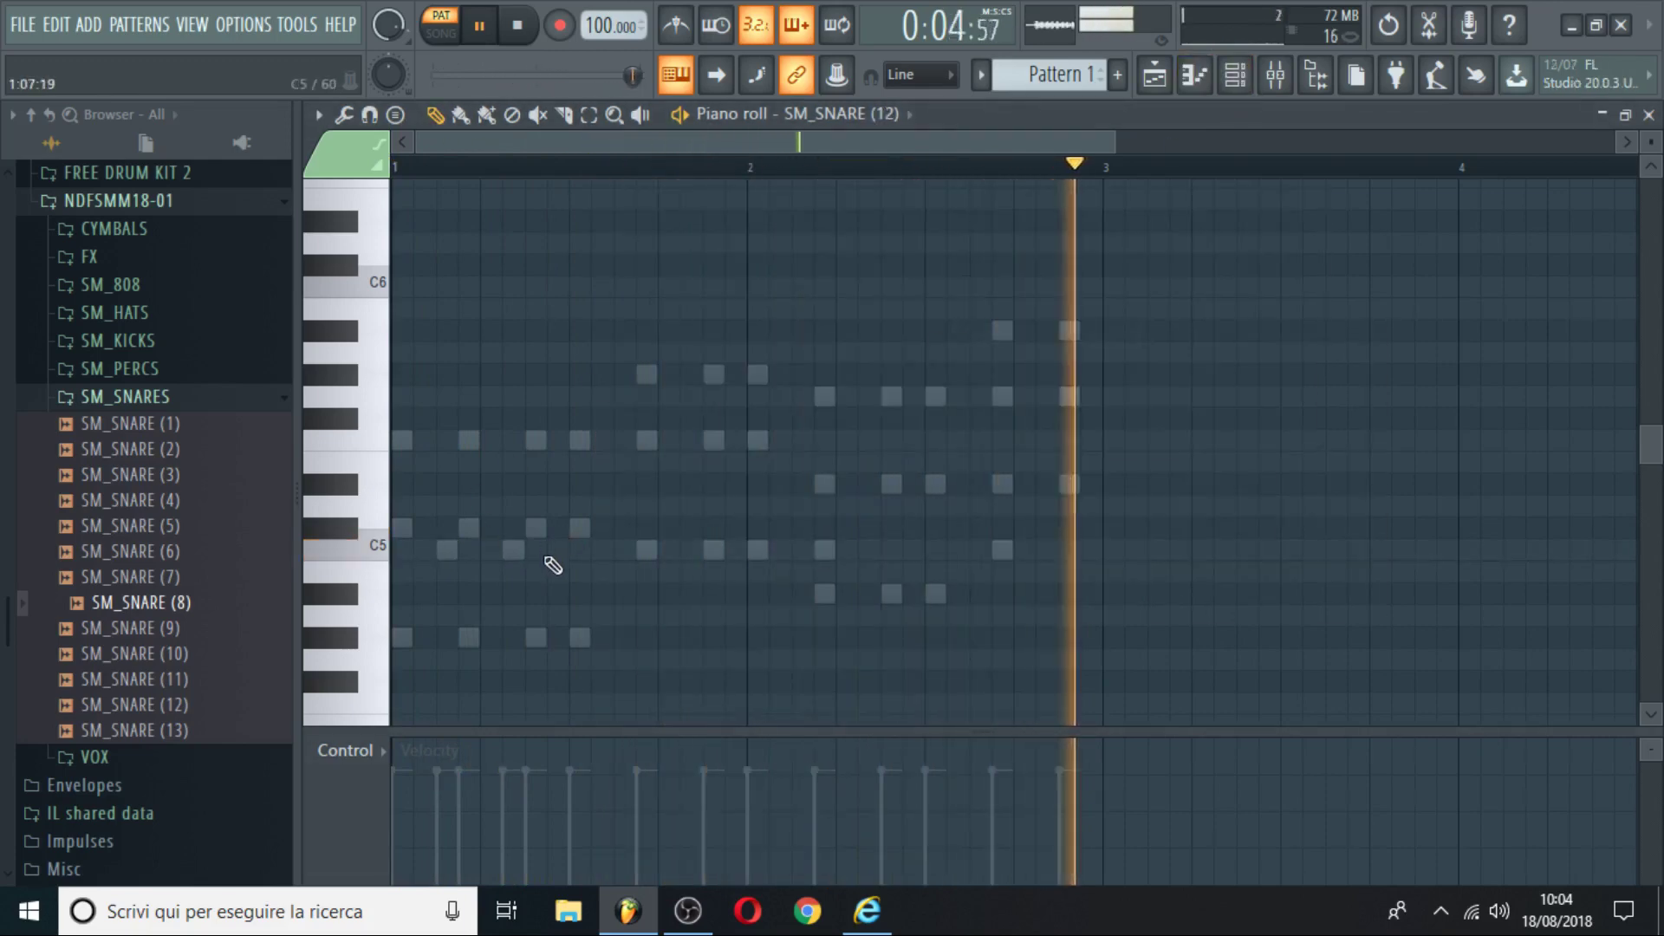
click(573, 551)
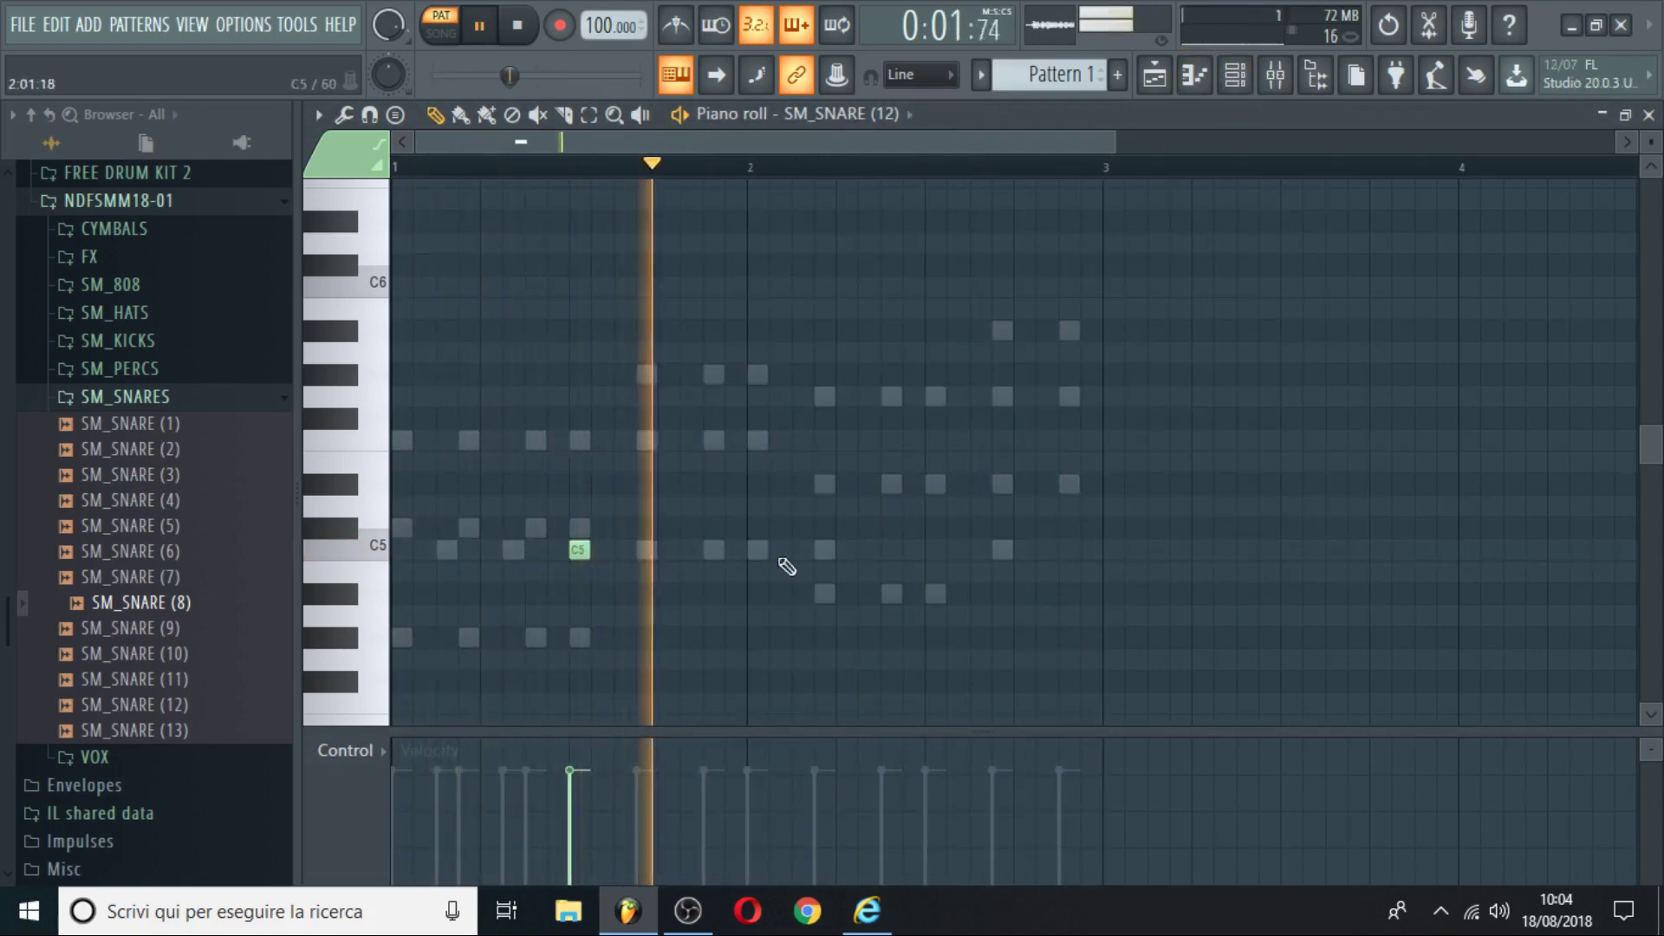
click(932, 551)
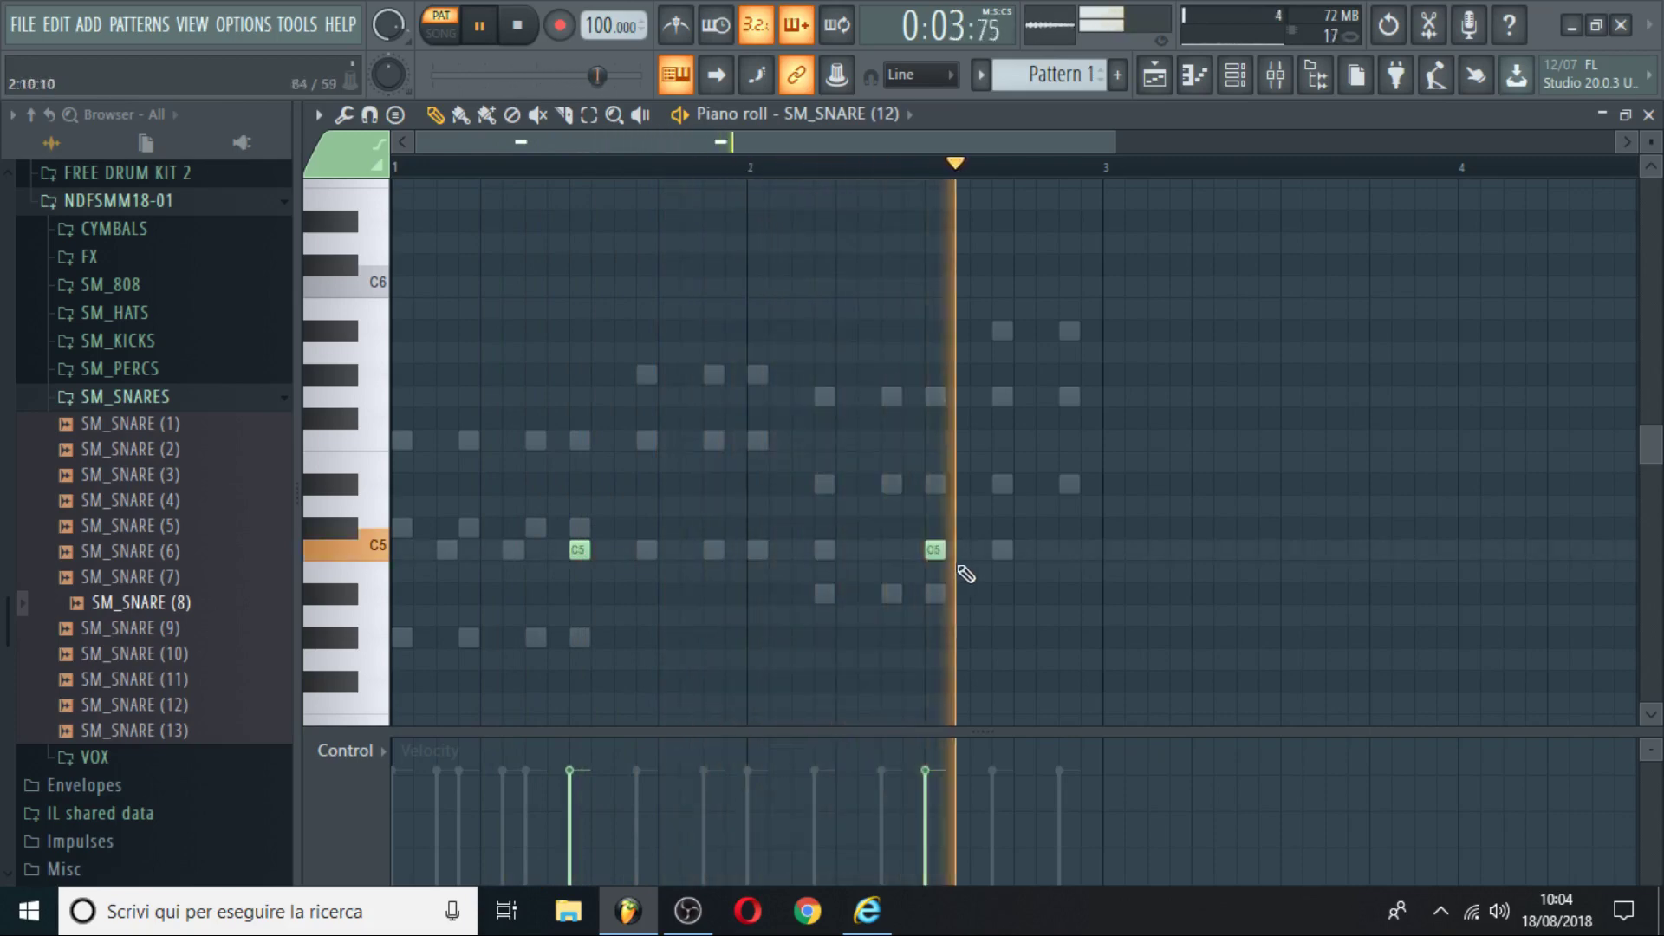
Route the SM_SNARE (12) channel to a free mixer track and lower that track's volume slightly.
click(1195, 76)
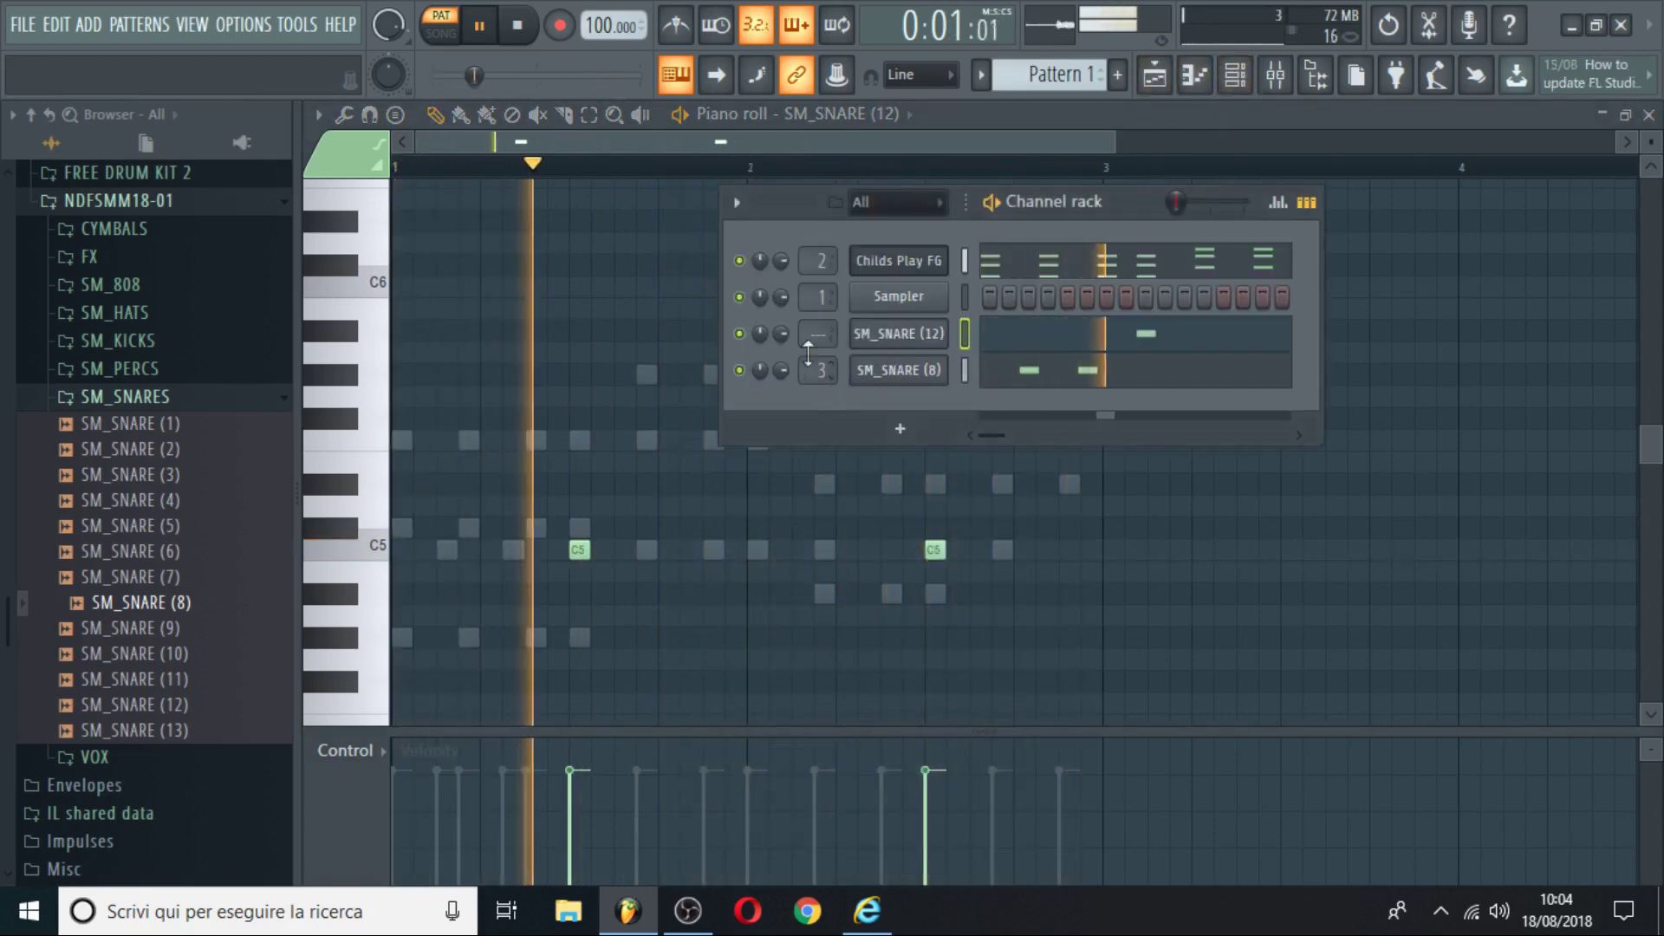
click(893, 332)
click(528, 419)
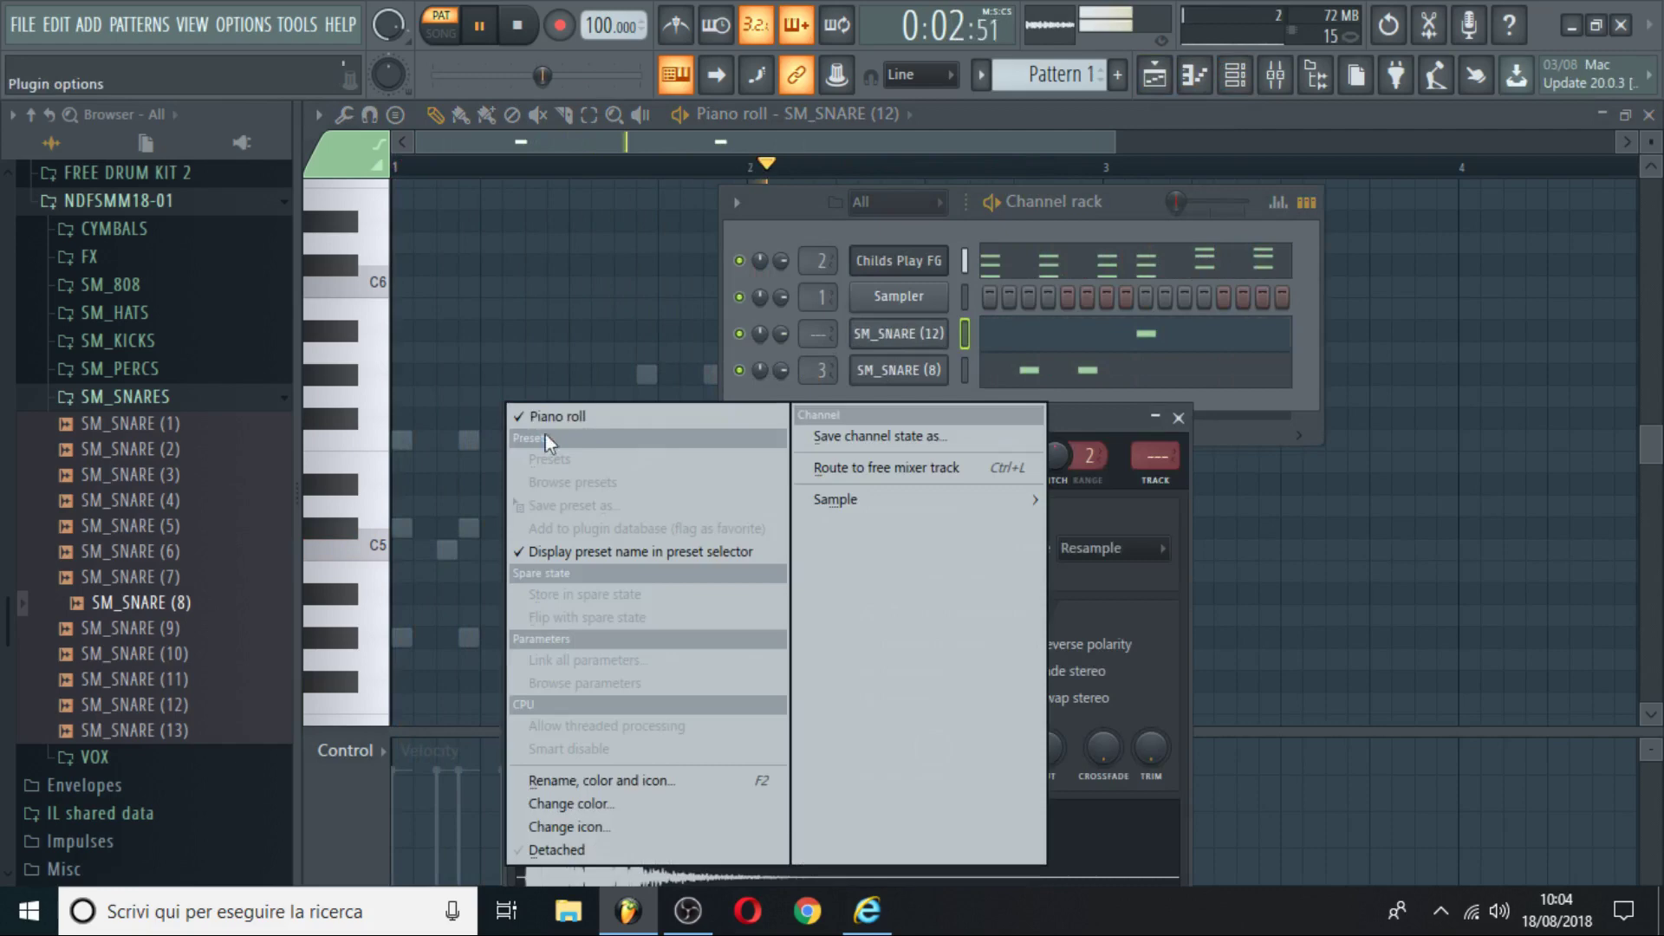
click(826, 475)
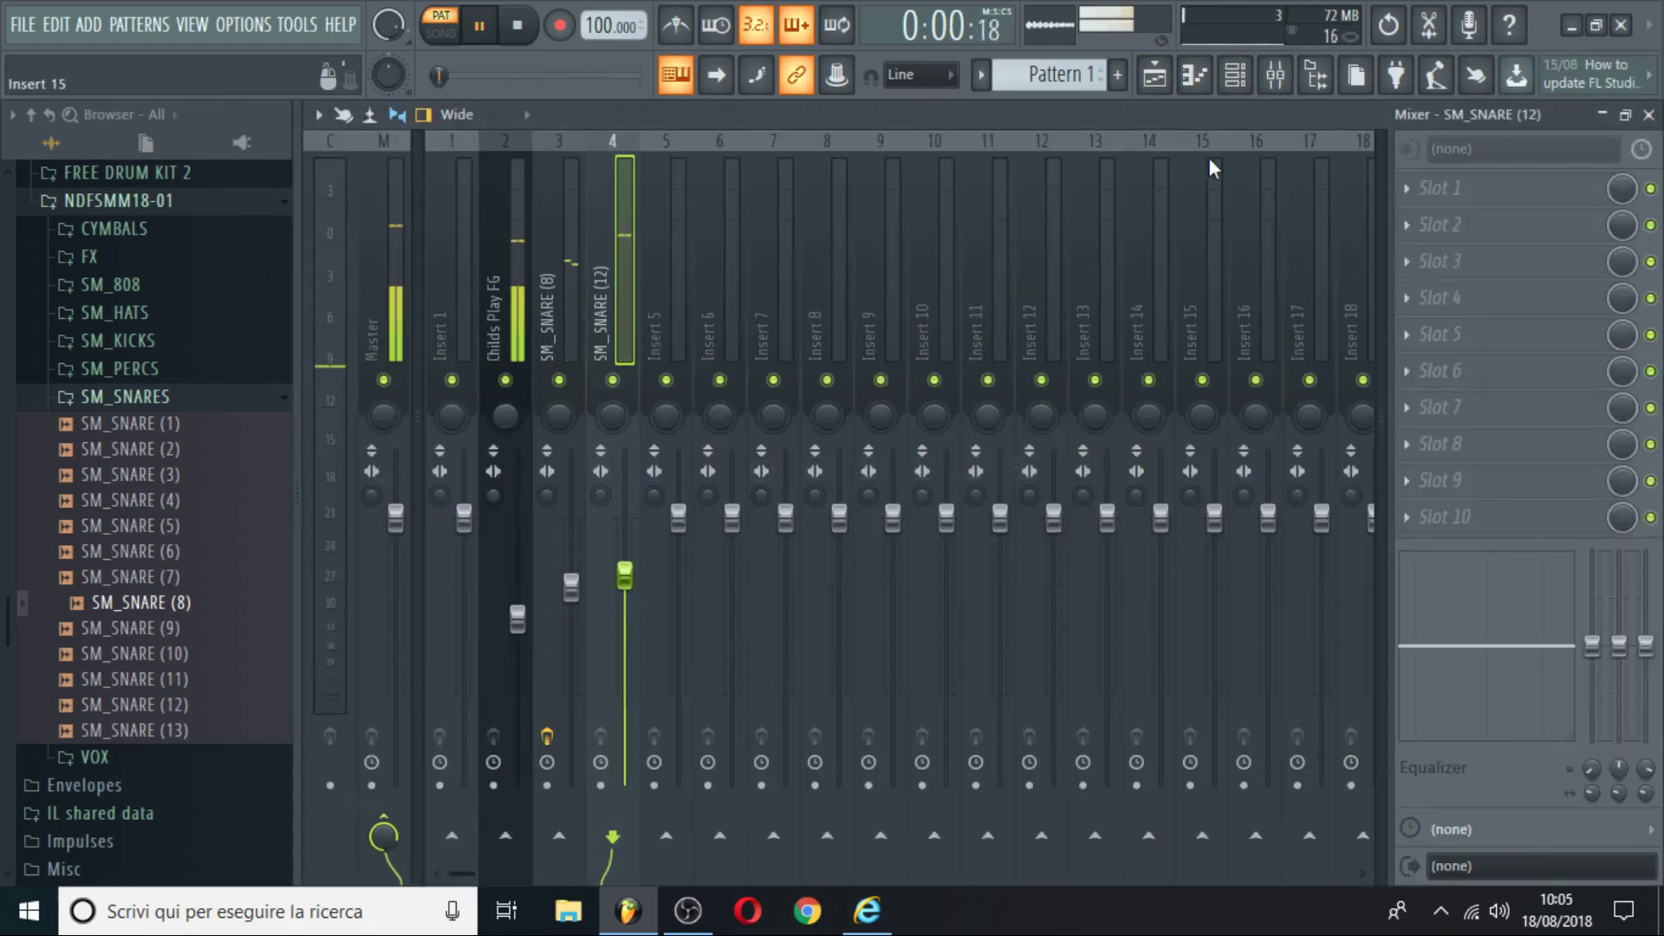
Show the channel rack and open the SM_KICKS sample folder of the NDFSMM18-01 kit in the browser.
click(1231, 87)
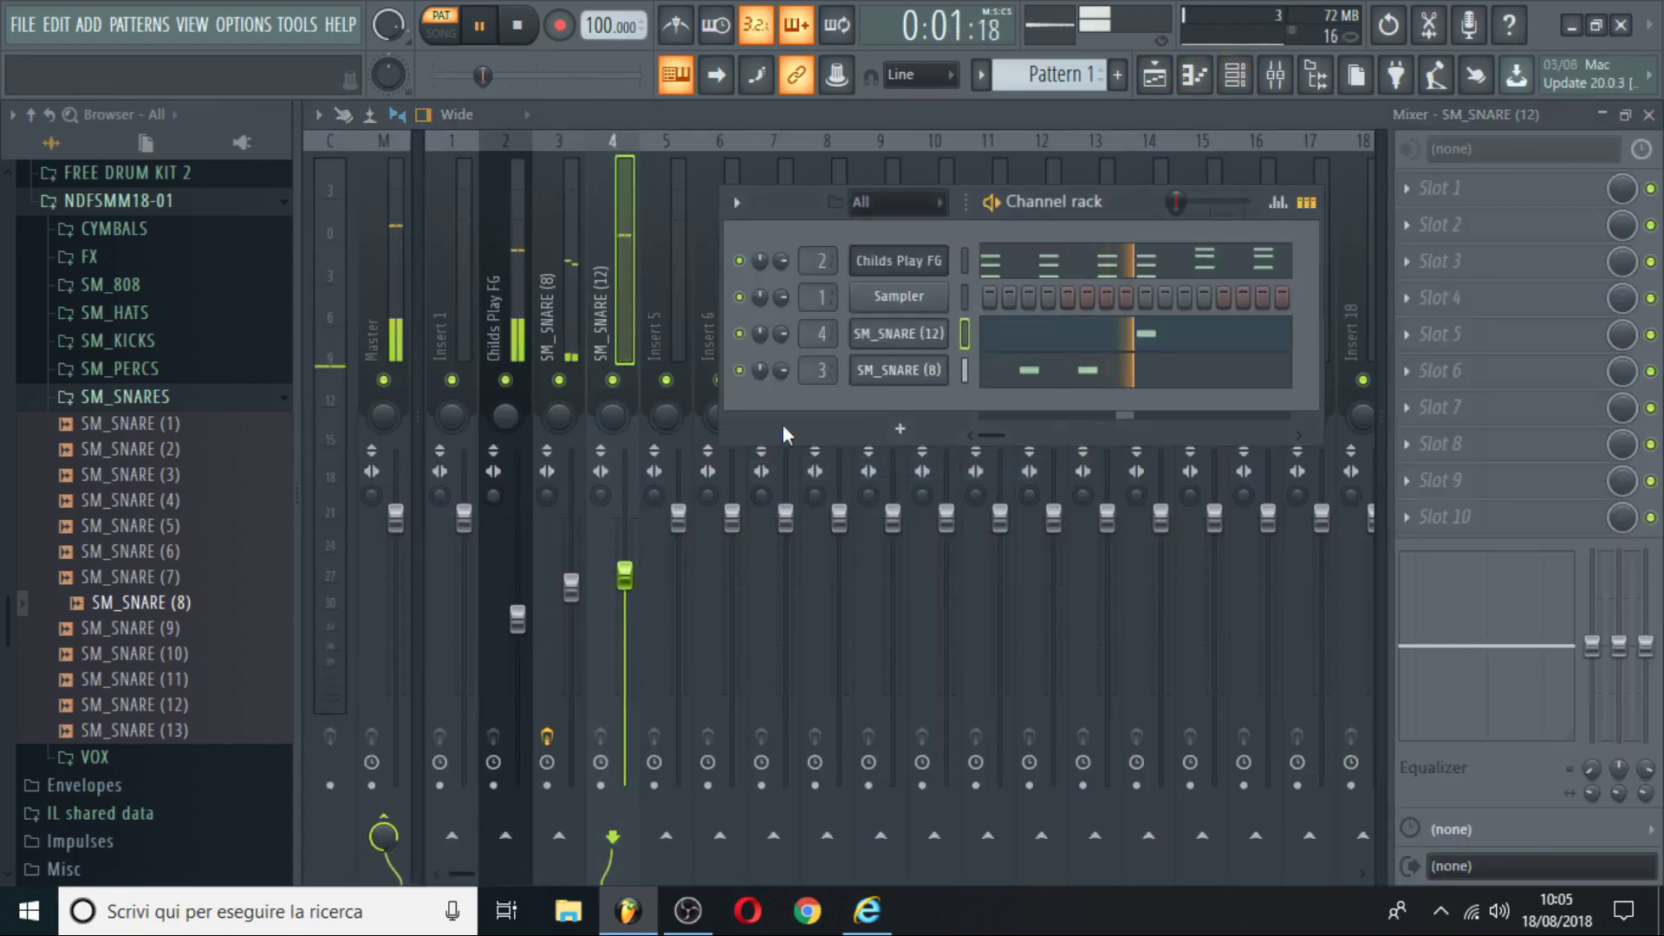
click(161, 364)
click(173, 368)
click(173, 369)
click(173, 401)
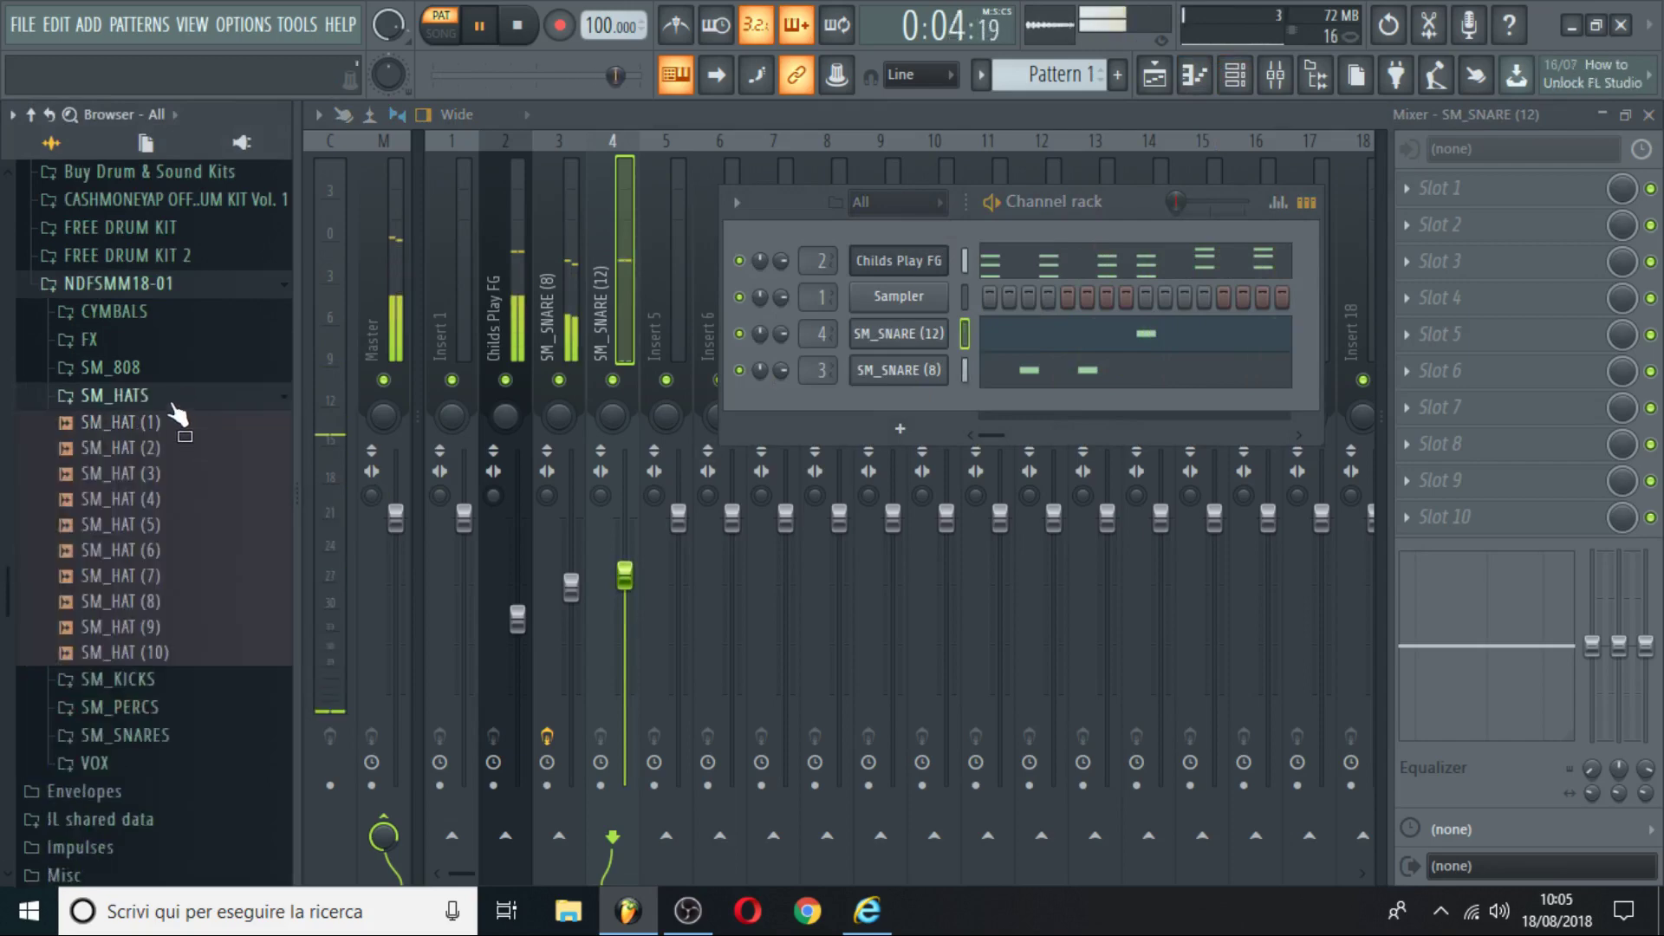
click(173, 401)
click(191, 425)
Load SM_KICK (1) into a new channel and route it to a free mixer track at a much lower volume.
click(186, 459)
right_click(169, 459)
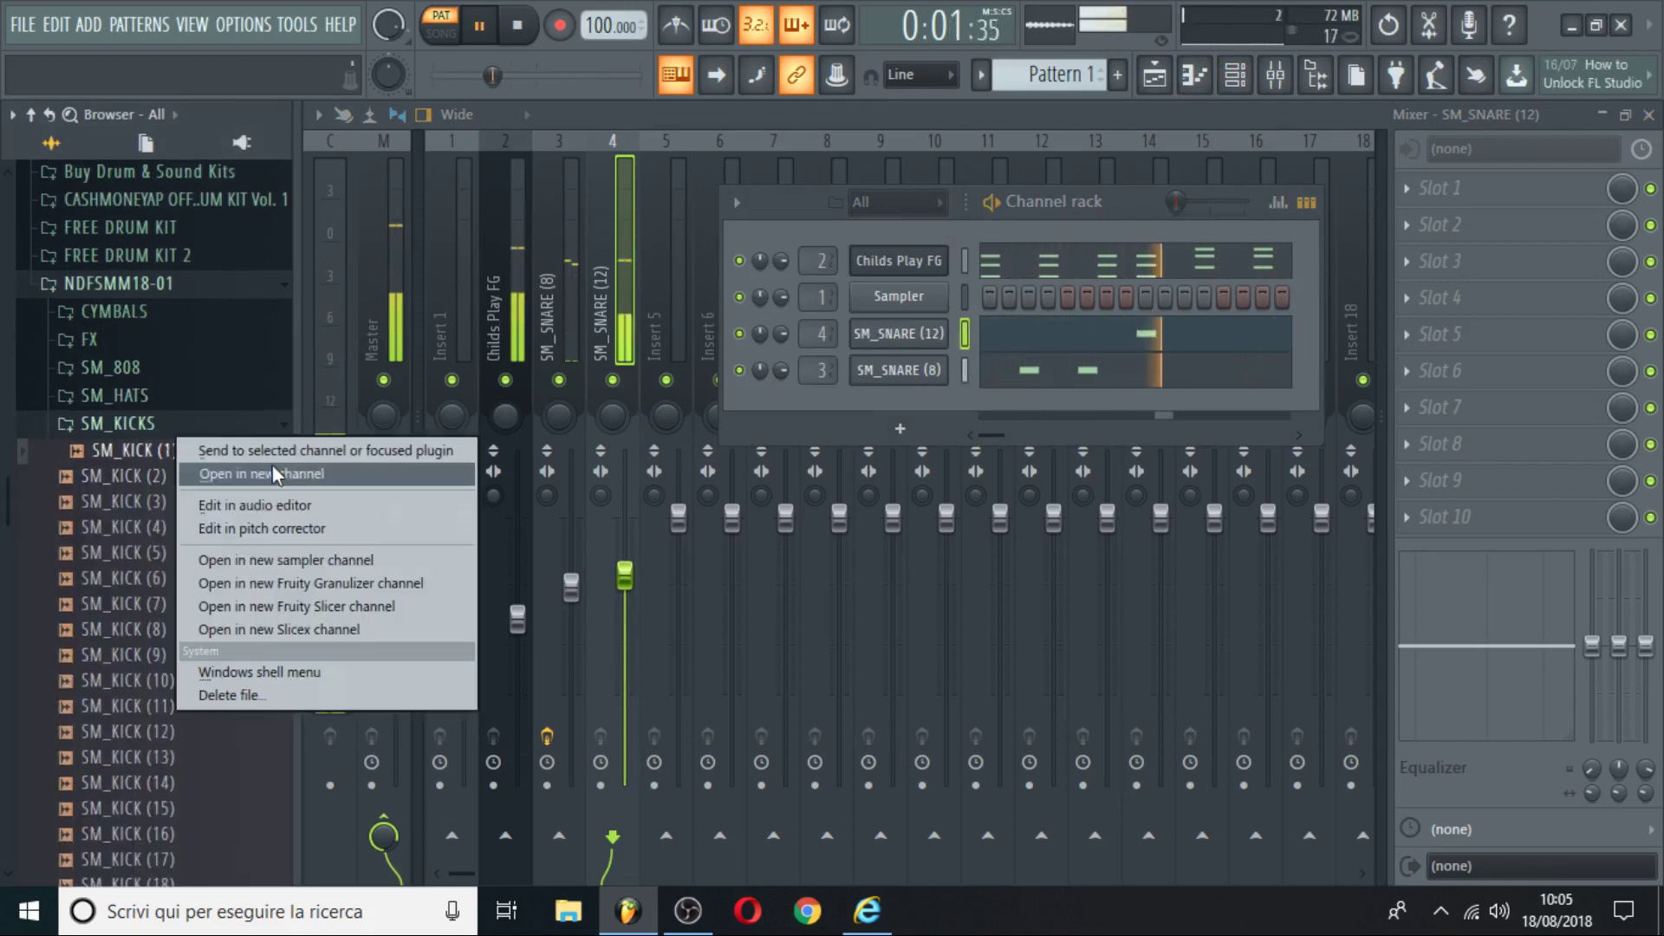
click(274, 466)
click(327, 228)
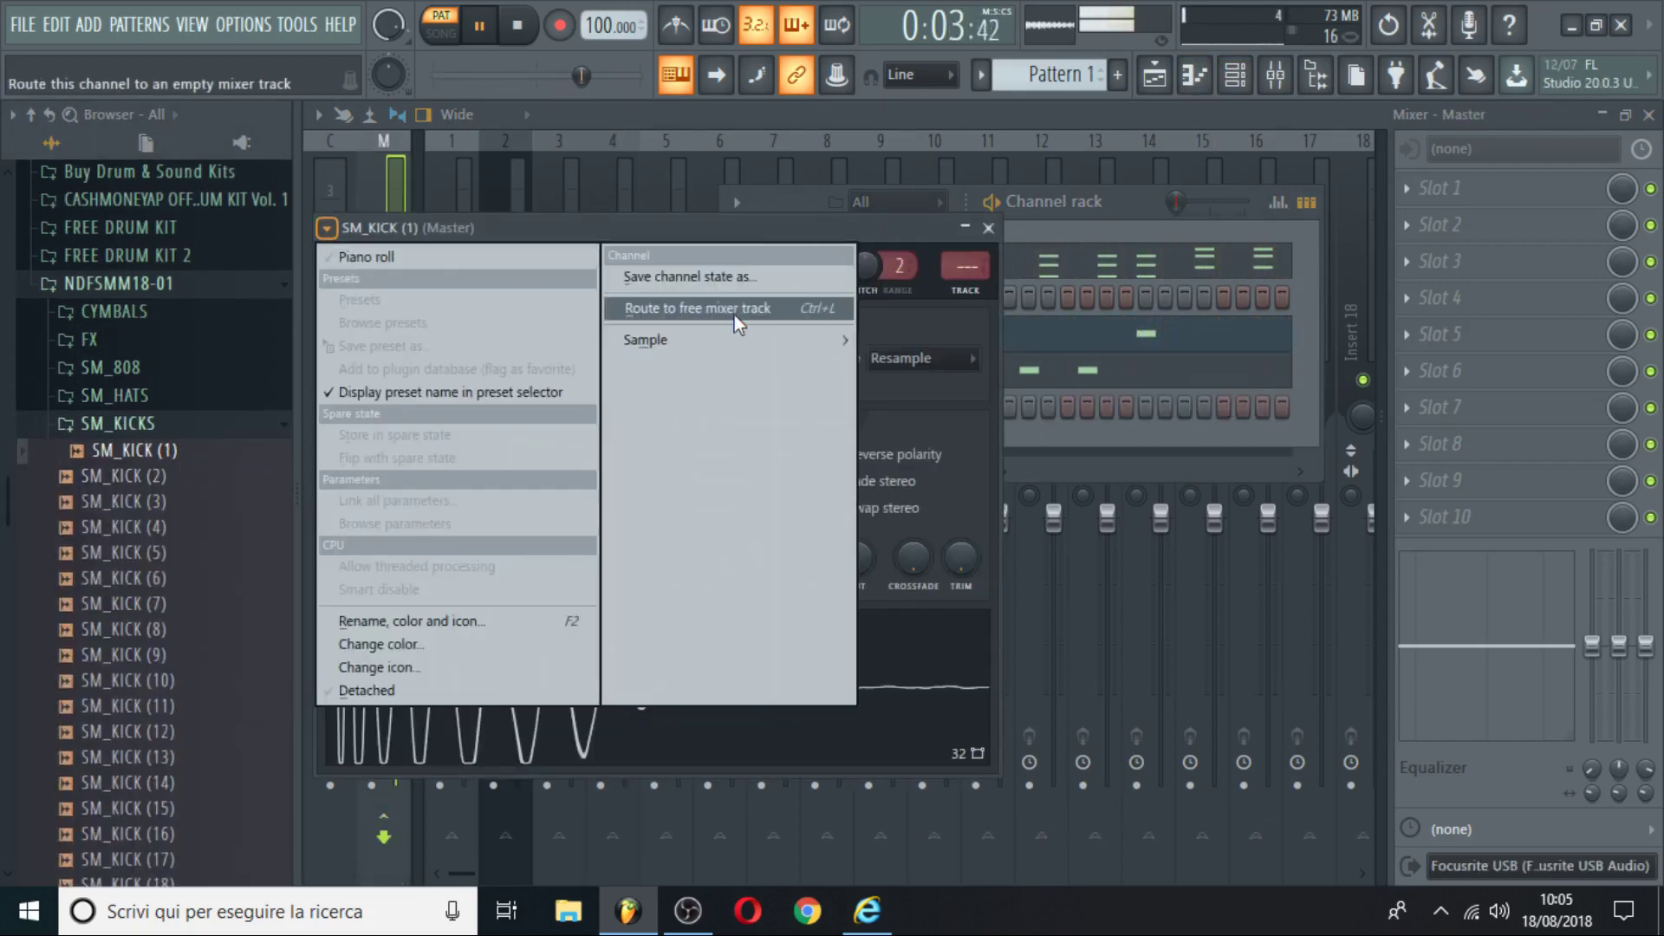
click(735, 315)
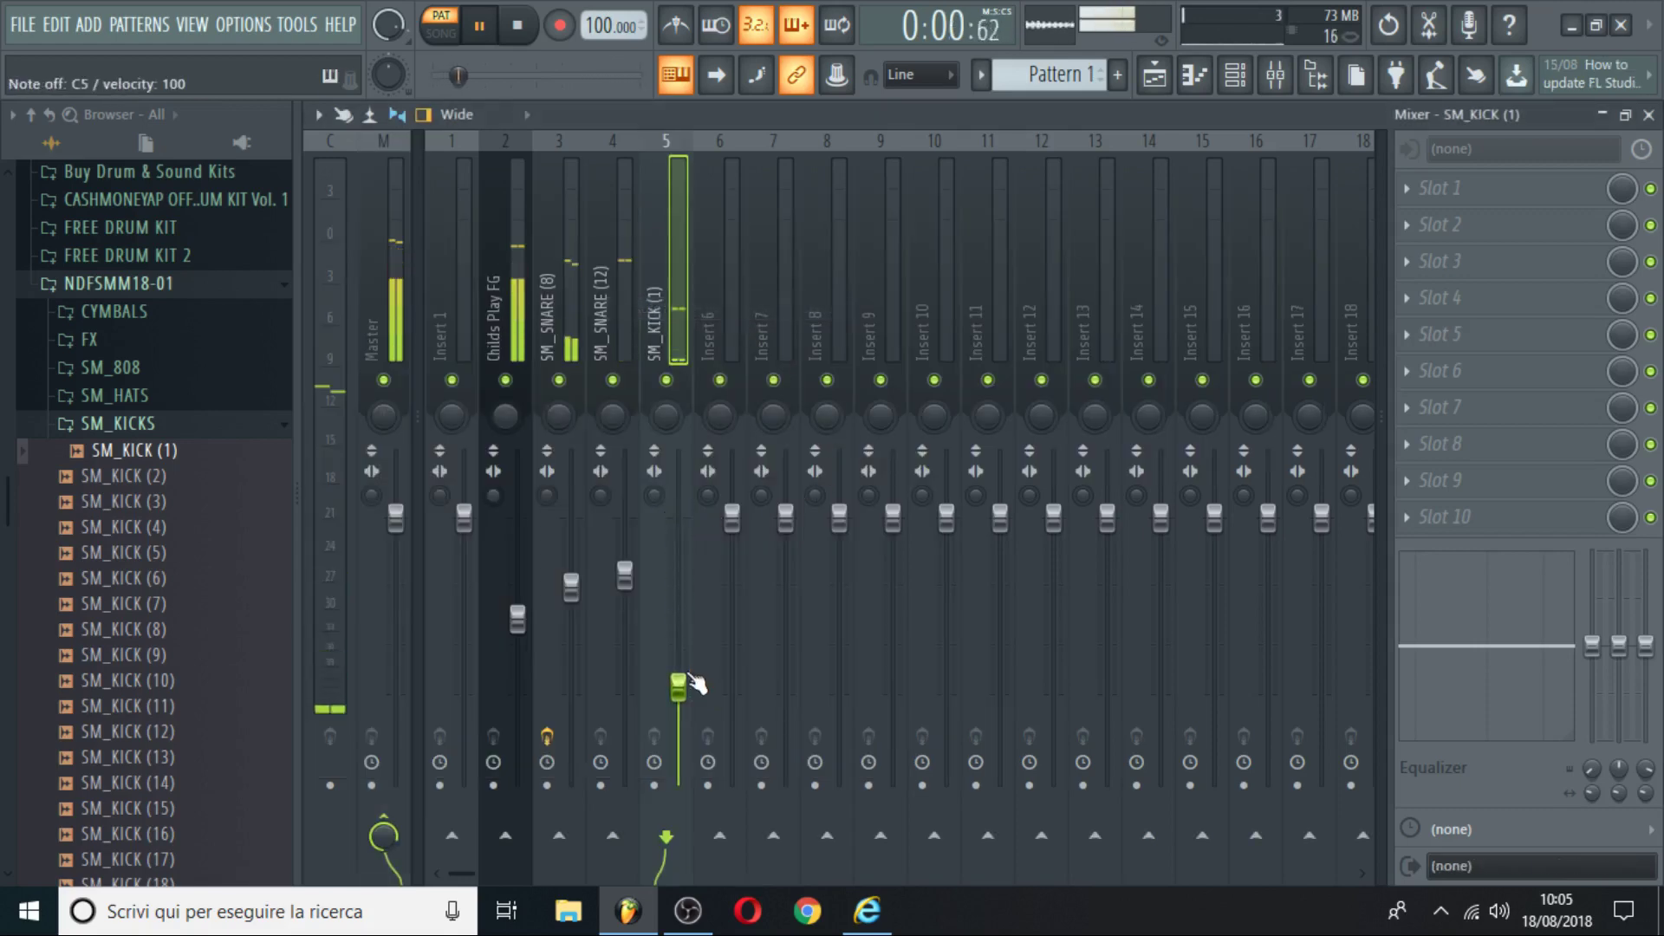
Add C5 notes for SM_KICK (1) in the piano roll at 1:01, 2:15 and 2:05, discarding a trial note at 2:04.
click(1202, 86)
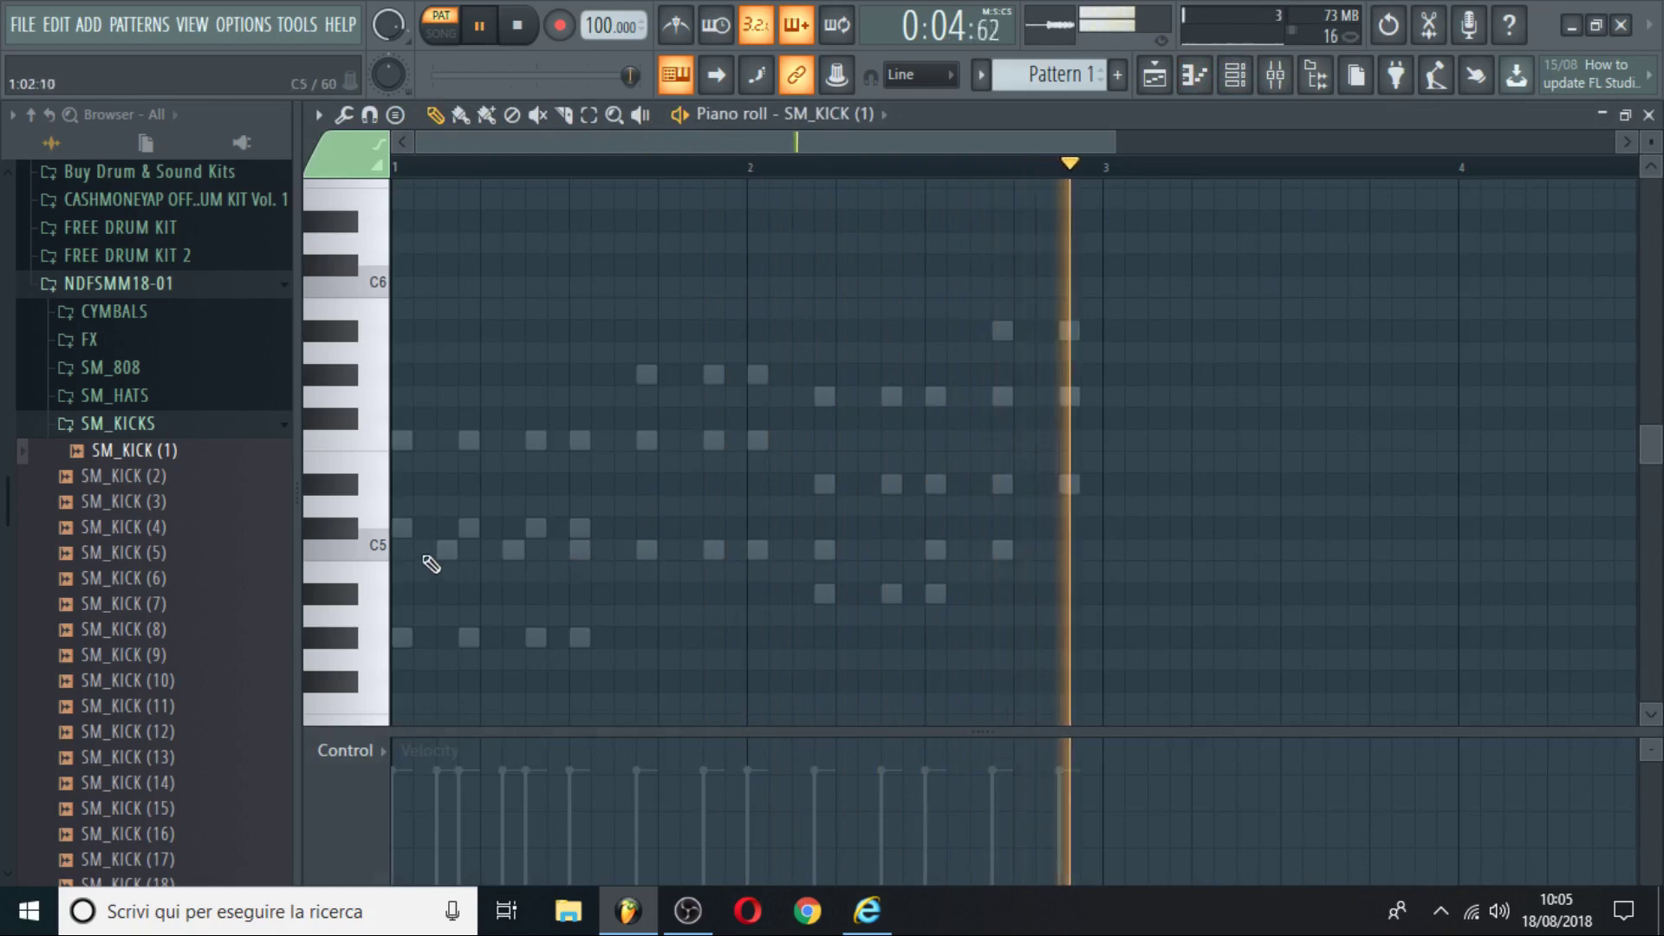
click(400, 549)
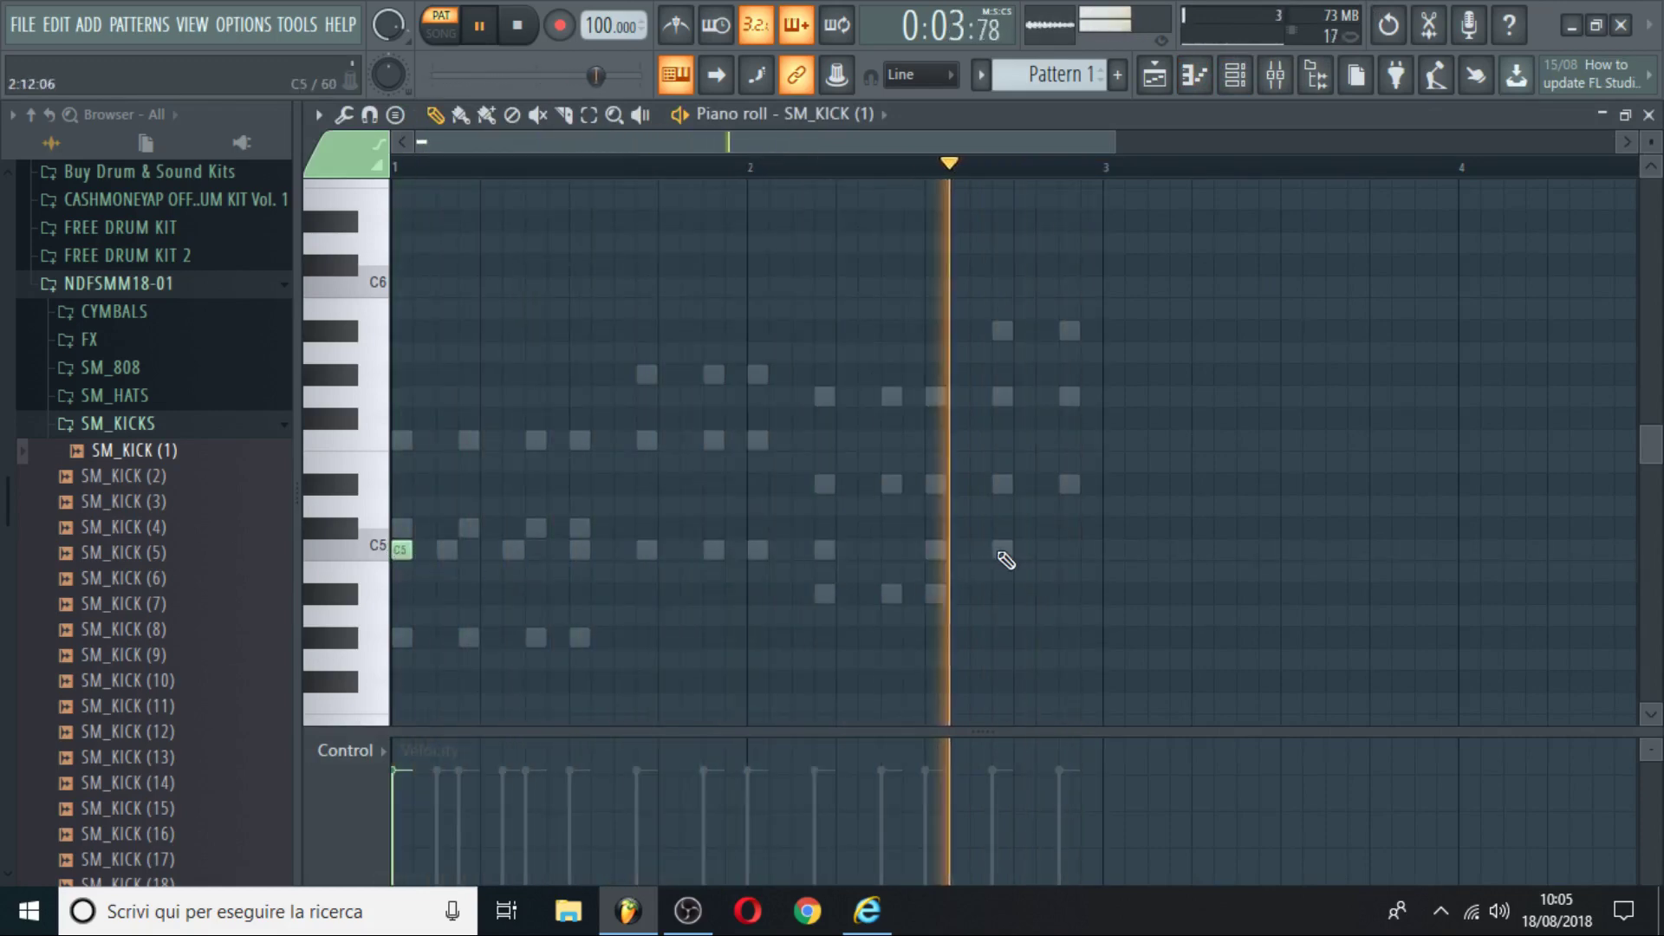
click(1069, 550)
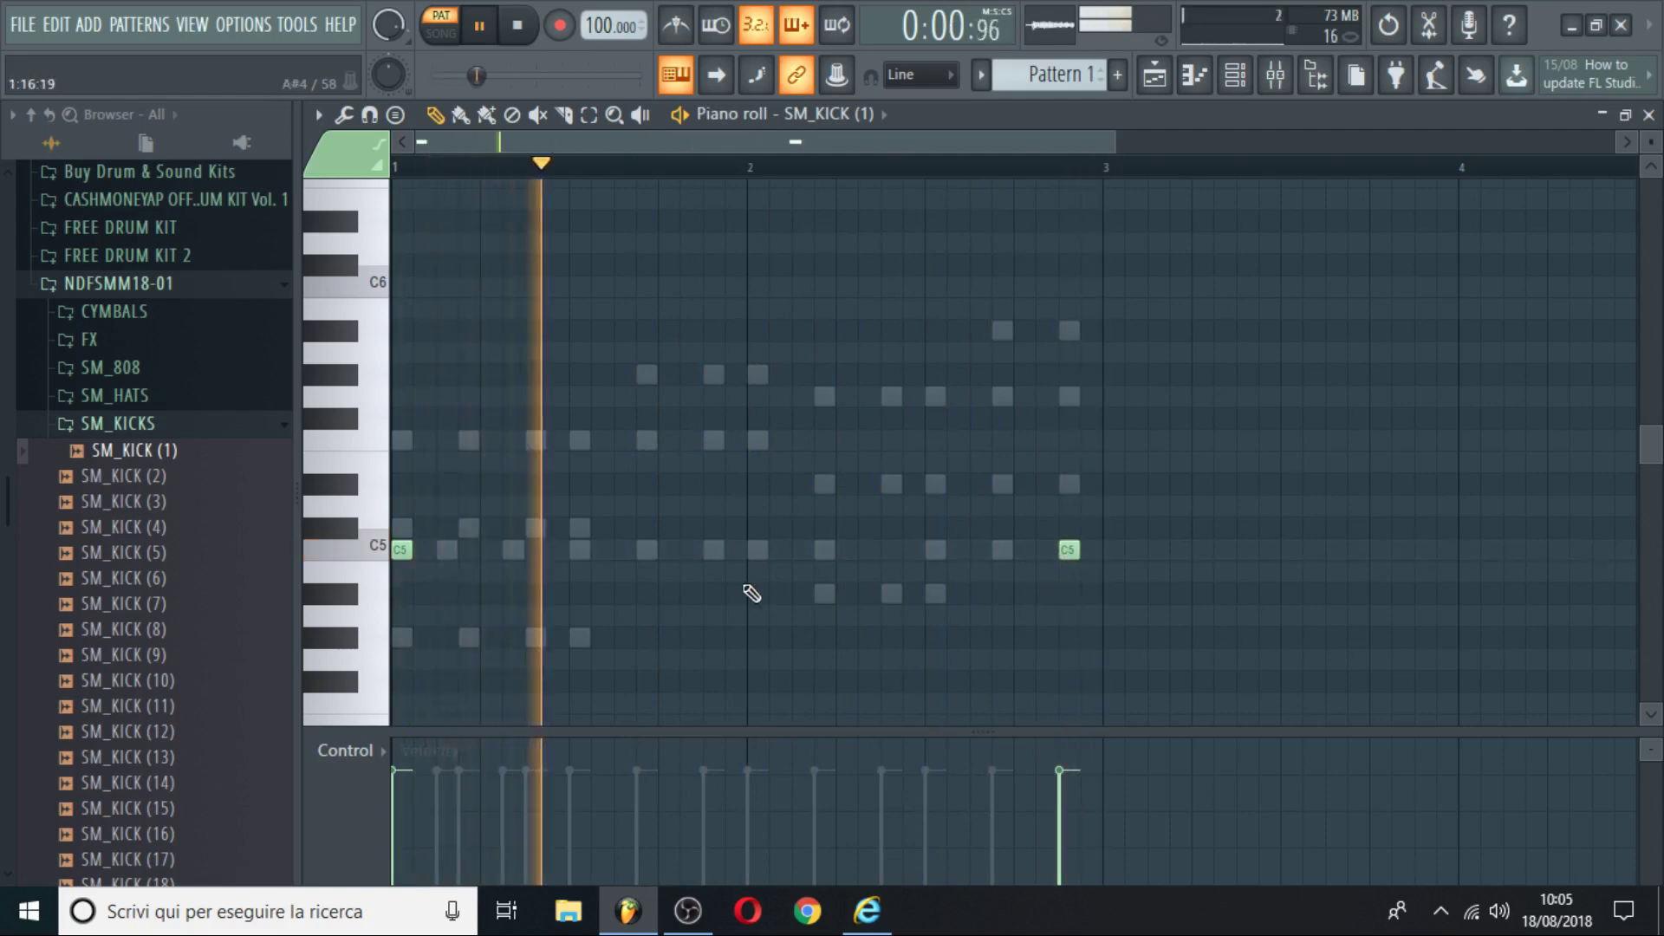
click(815, 554)
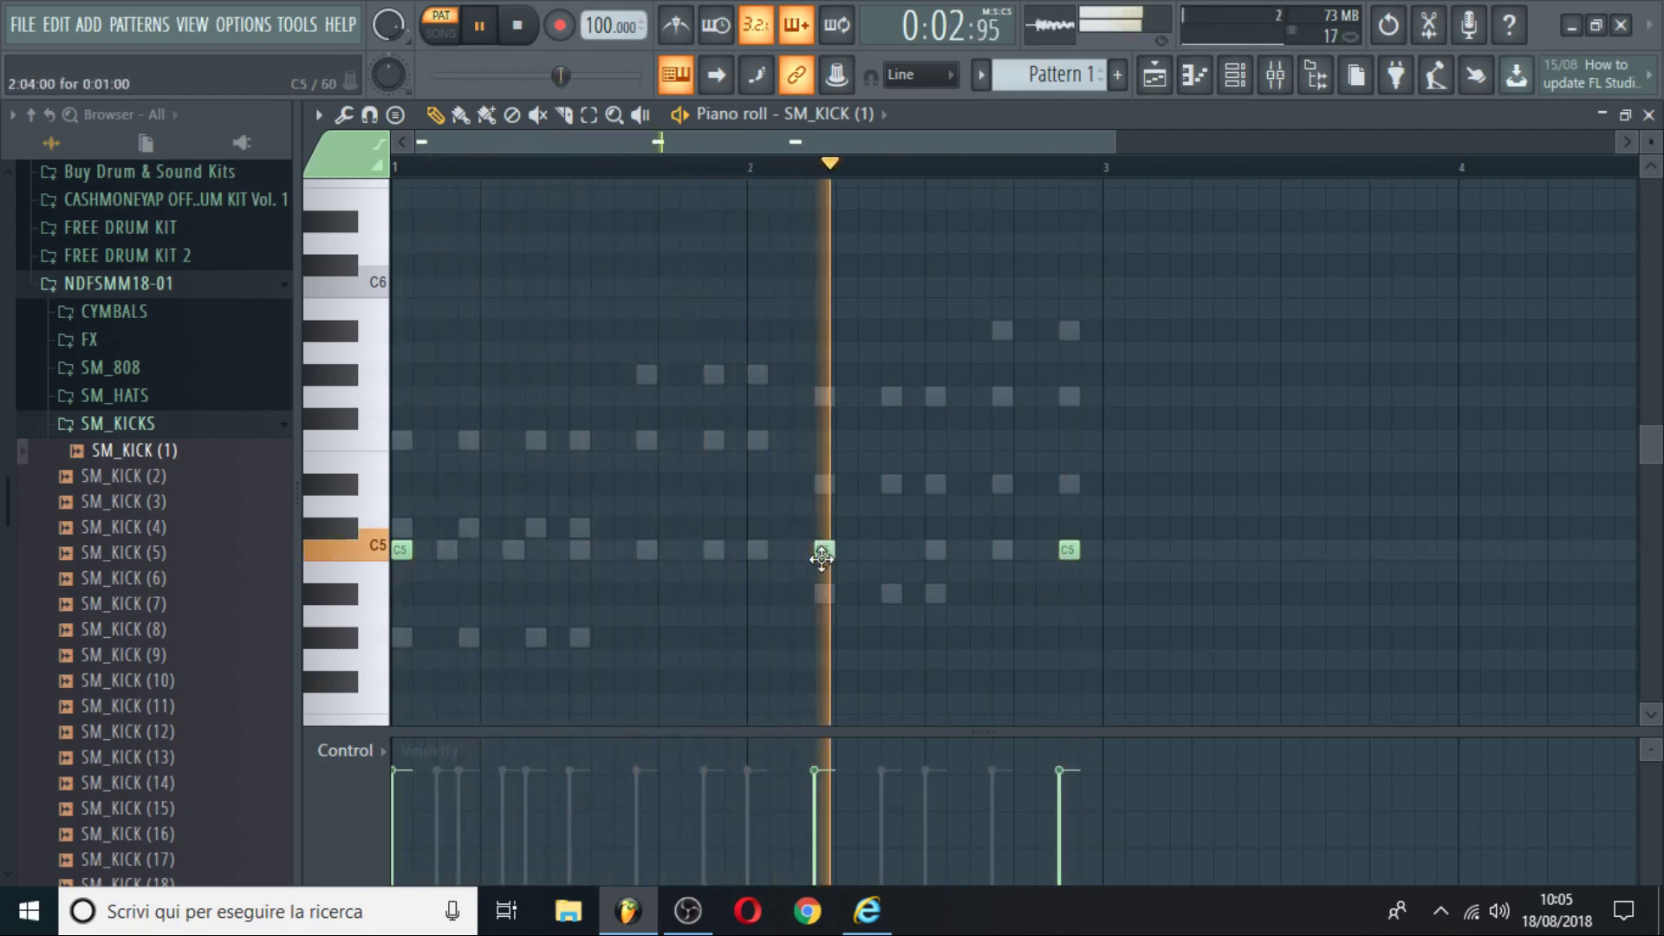
right_click(820, 551)
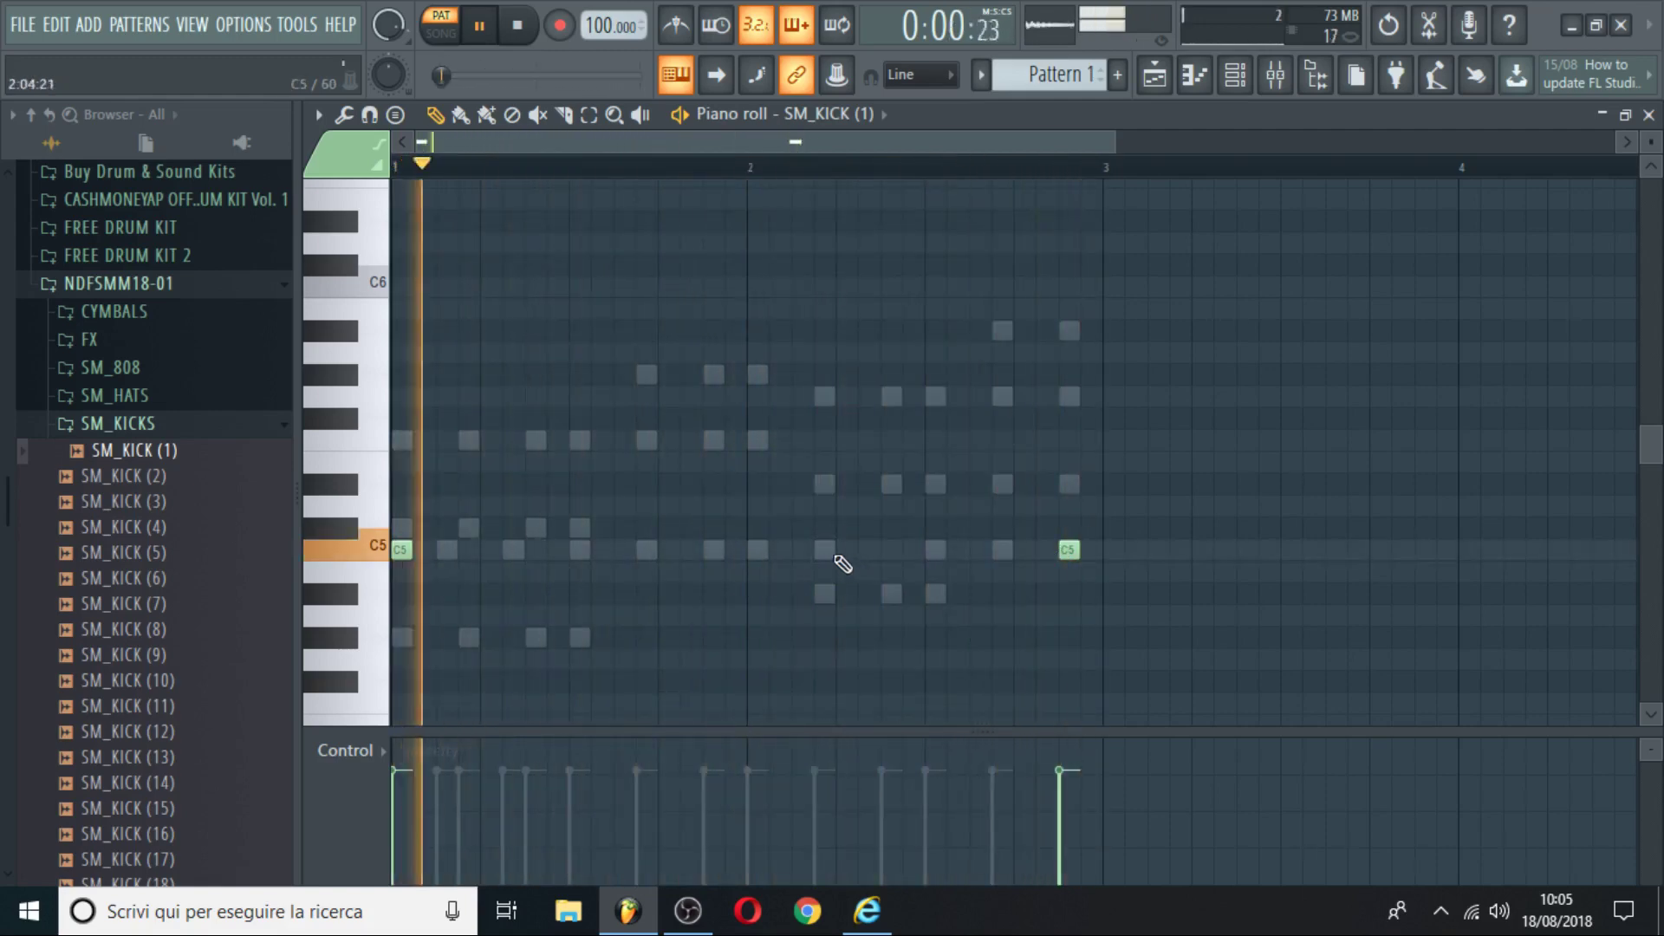
click(845, 551)
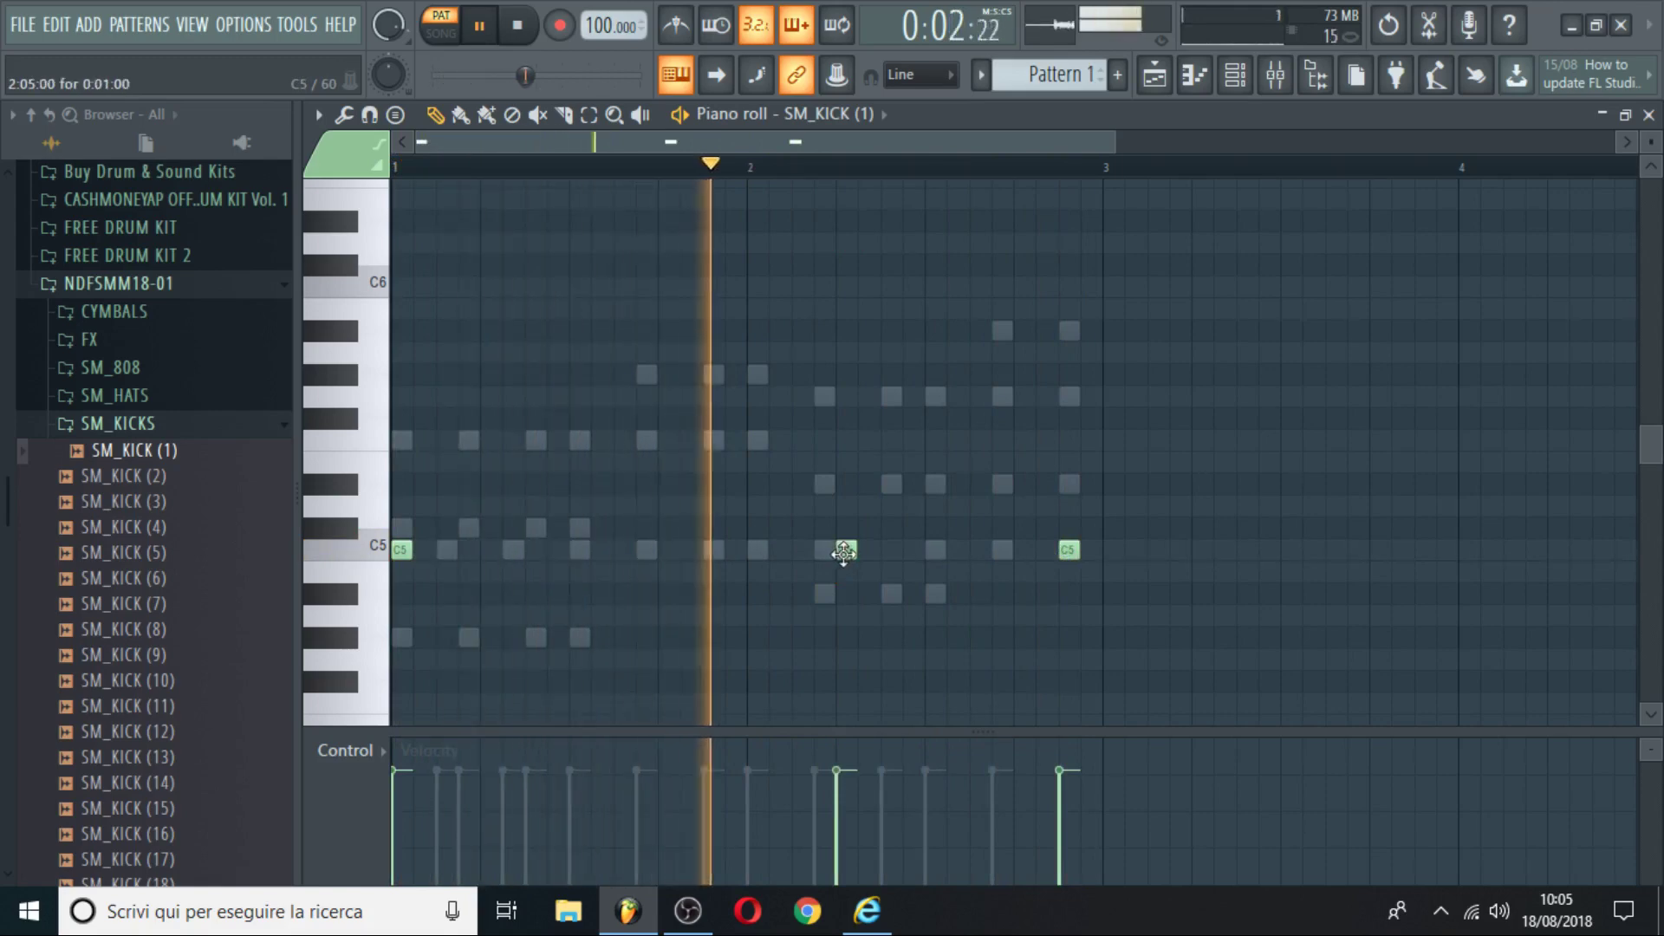
Move the middle SM_KICK (1) note in the second bar two steps later, to 2:07.
drag(844, 552, 889, 552)
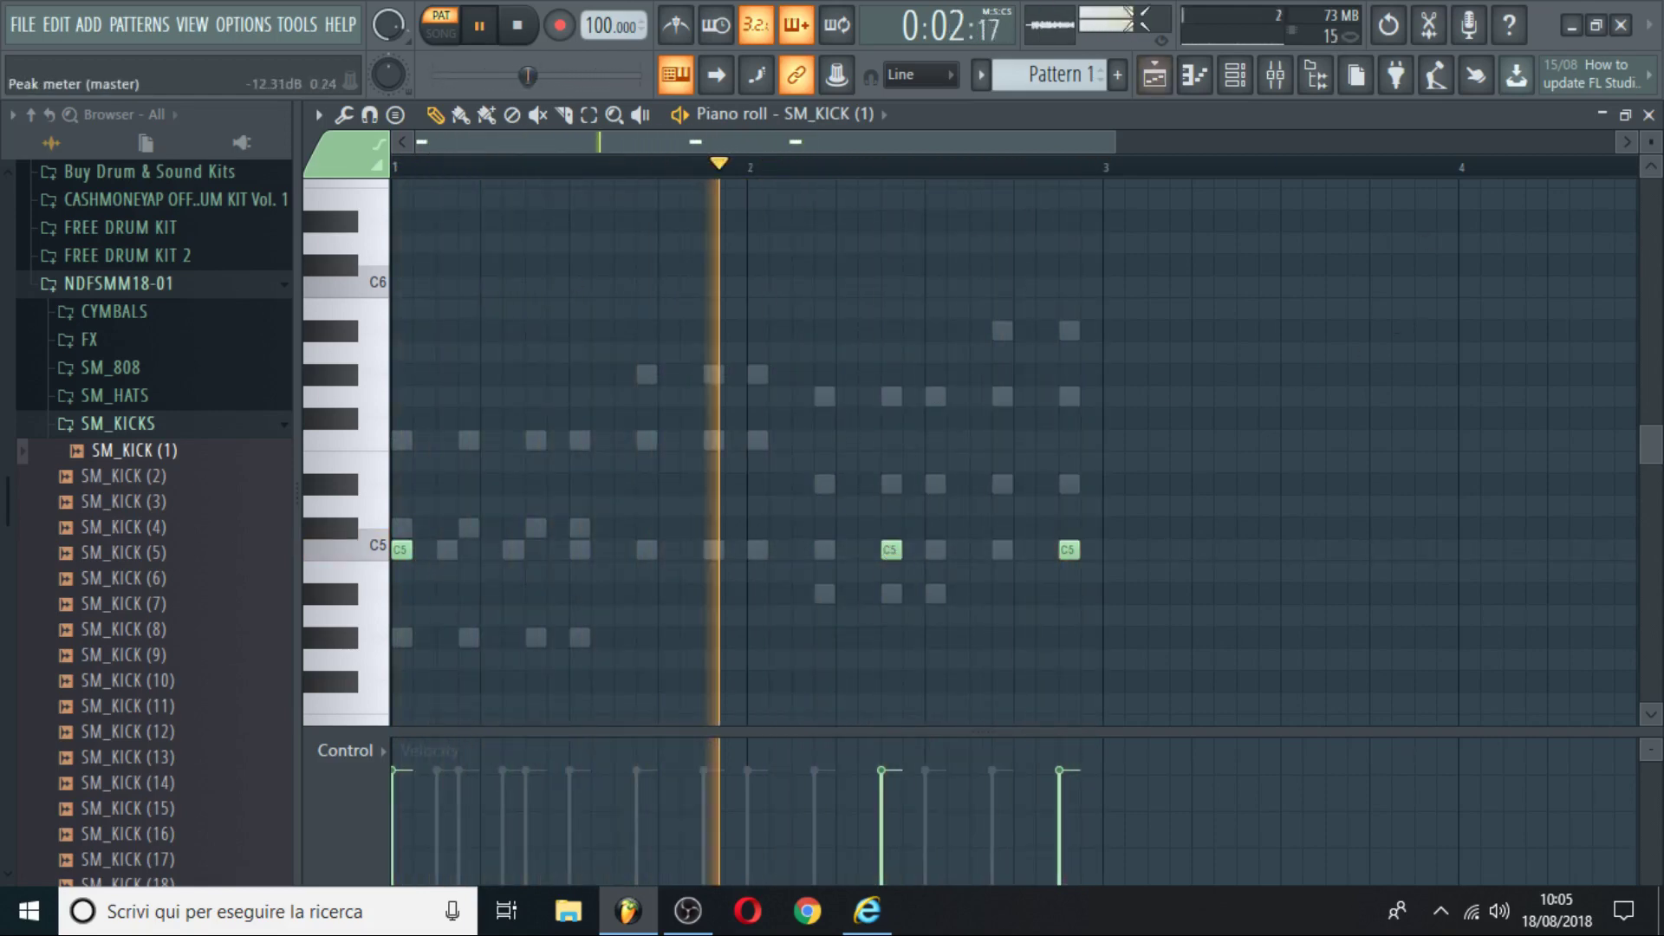
Clone the Childs Play FG channel in the channel rack and move the clone's synth window aside.
click(1234, 87)
right_click(949, 258)
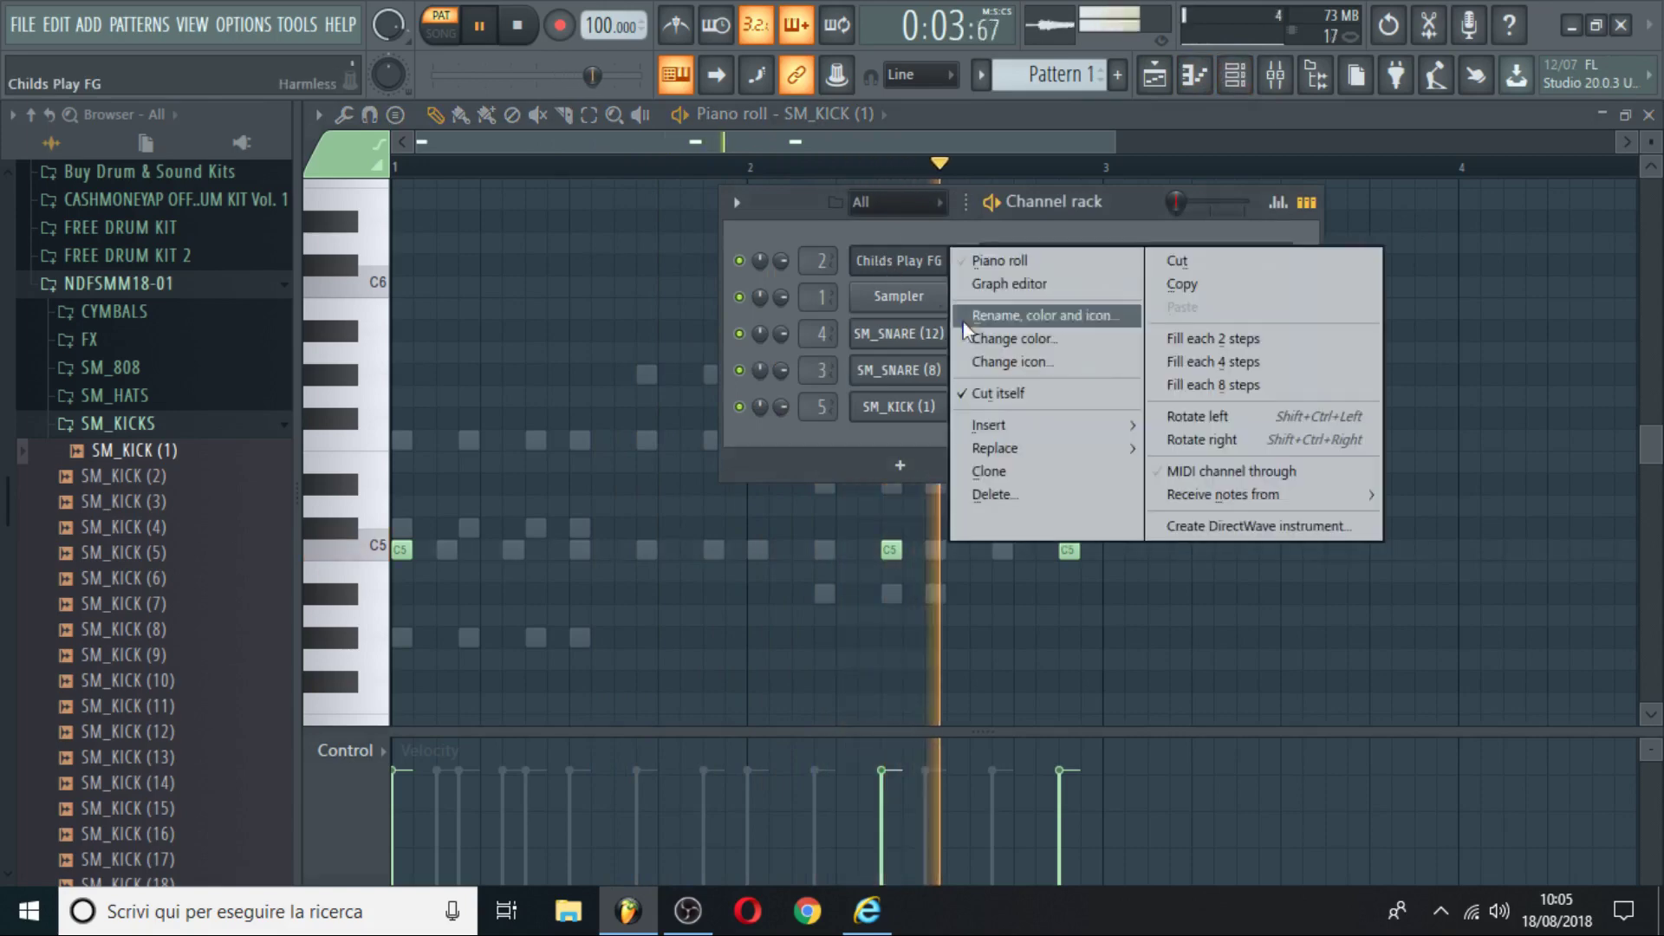
click(1011, 464)
drag(831, 173, 1300, 262)
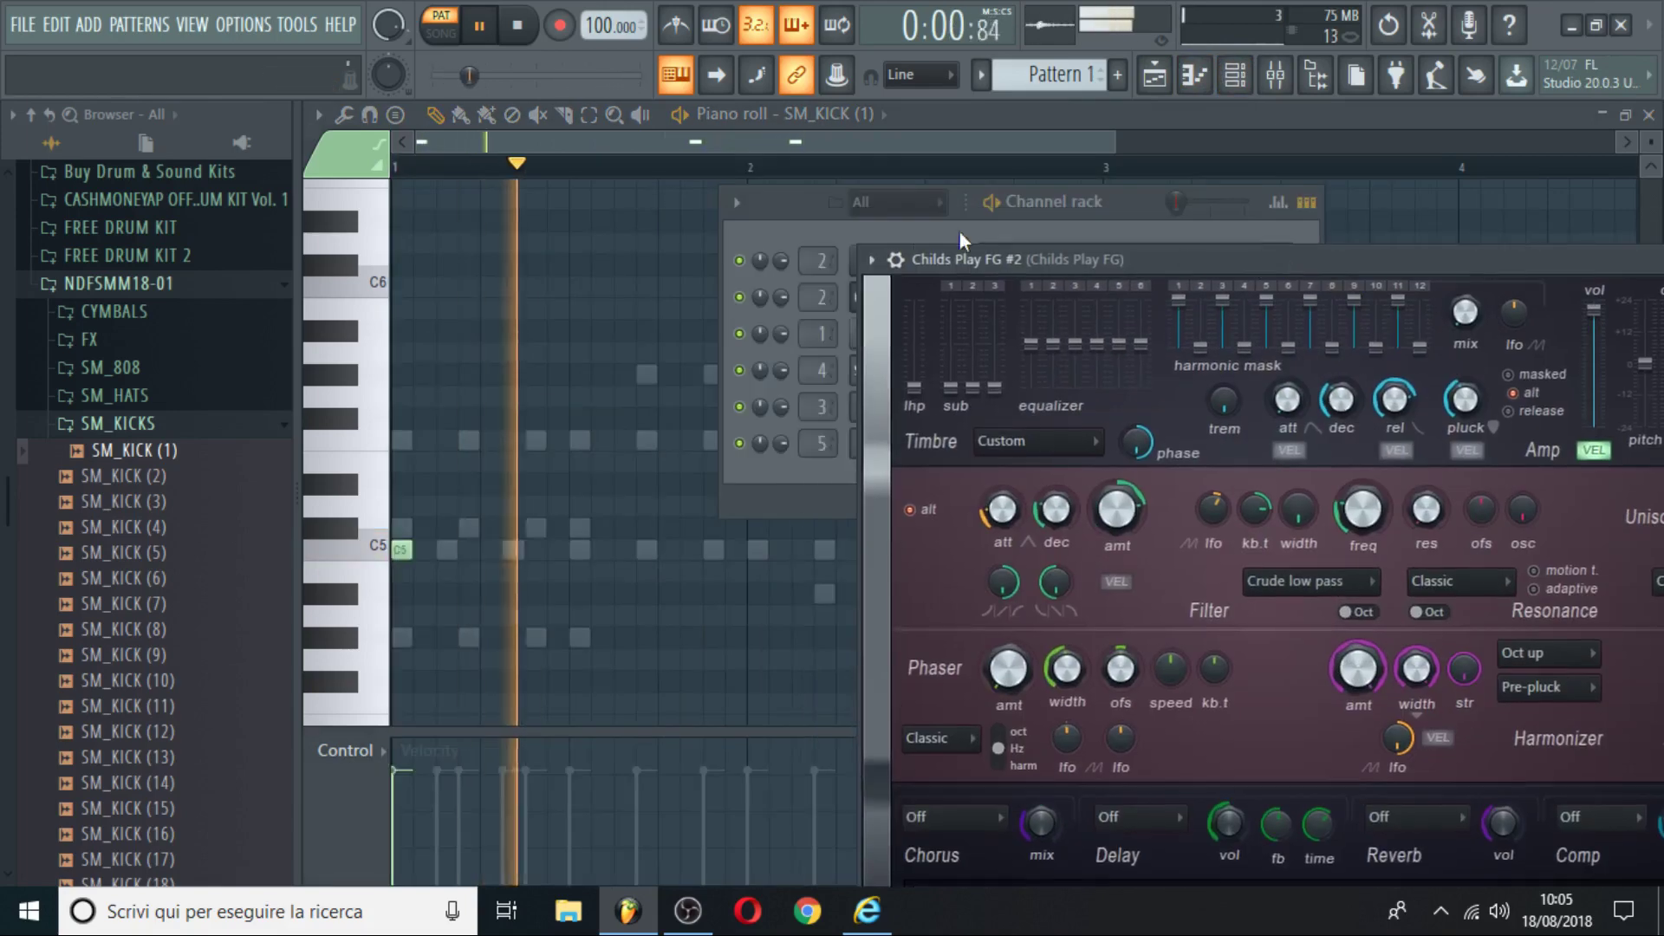
Solo the Childs Play FG #2 channel, stop playback, and clear its synth window off the channel rack.
right_click(739, 296)
click(787, 315)
key(space)
click(899, 297)
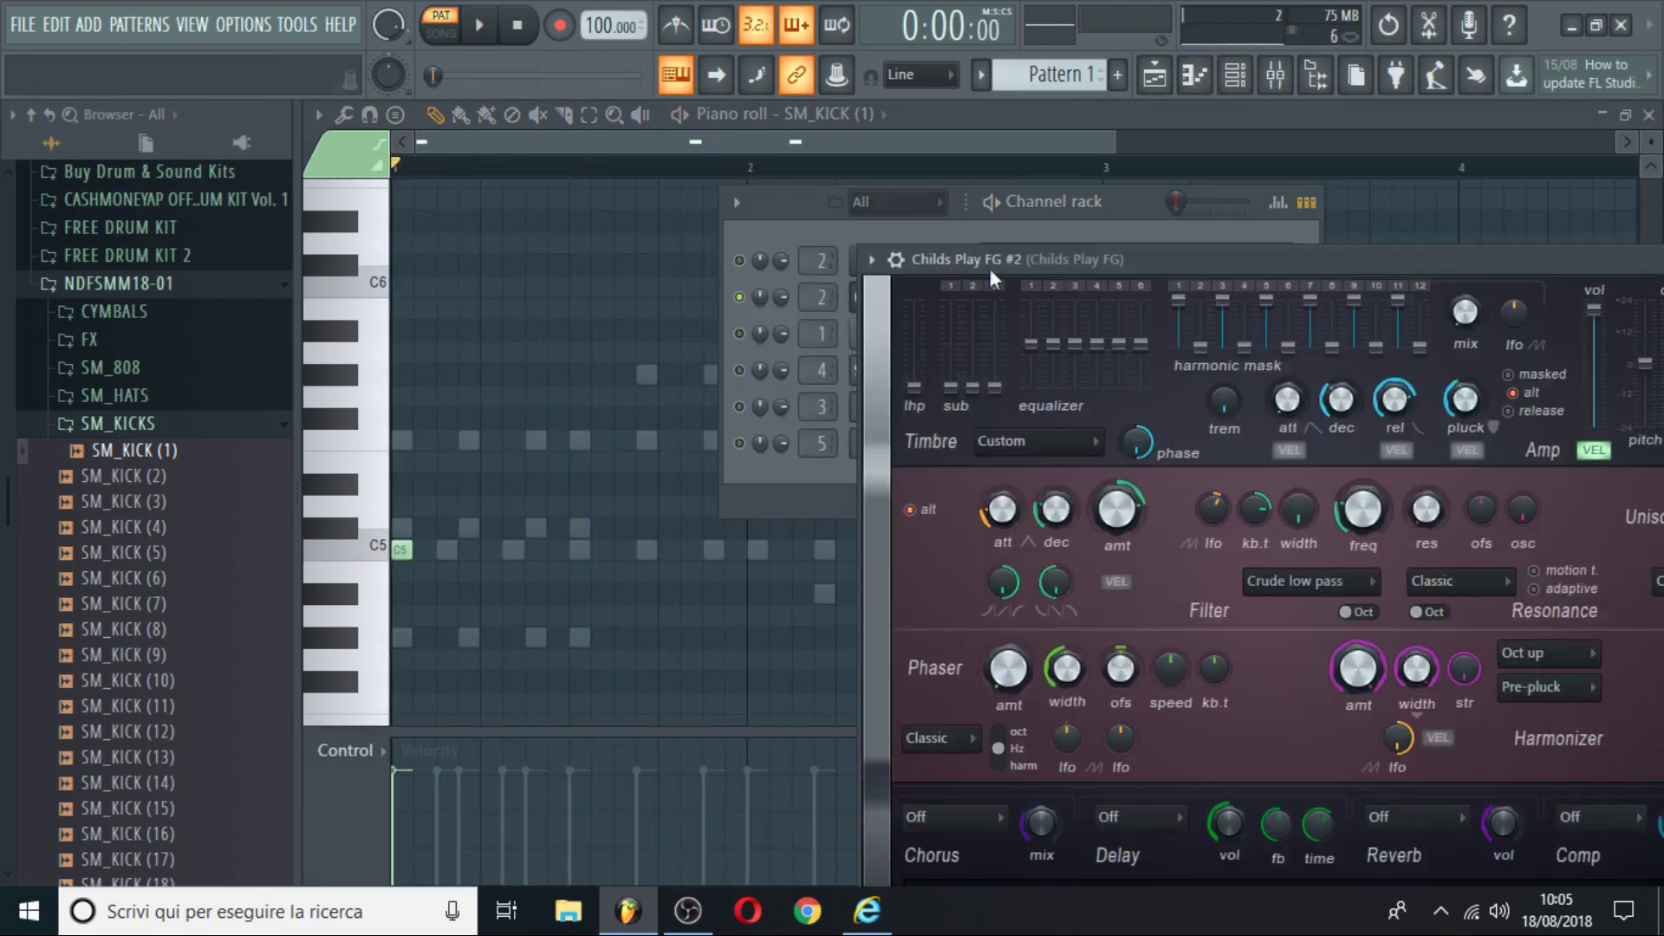
drag(990, 268, 1222, 284)
Copy the notes of the Childs Play FG channel into Childs Play FG #2.
right_click(912, 255)
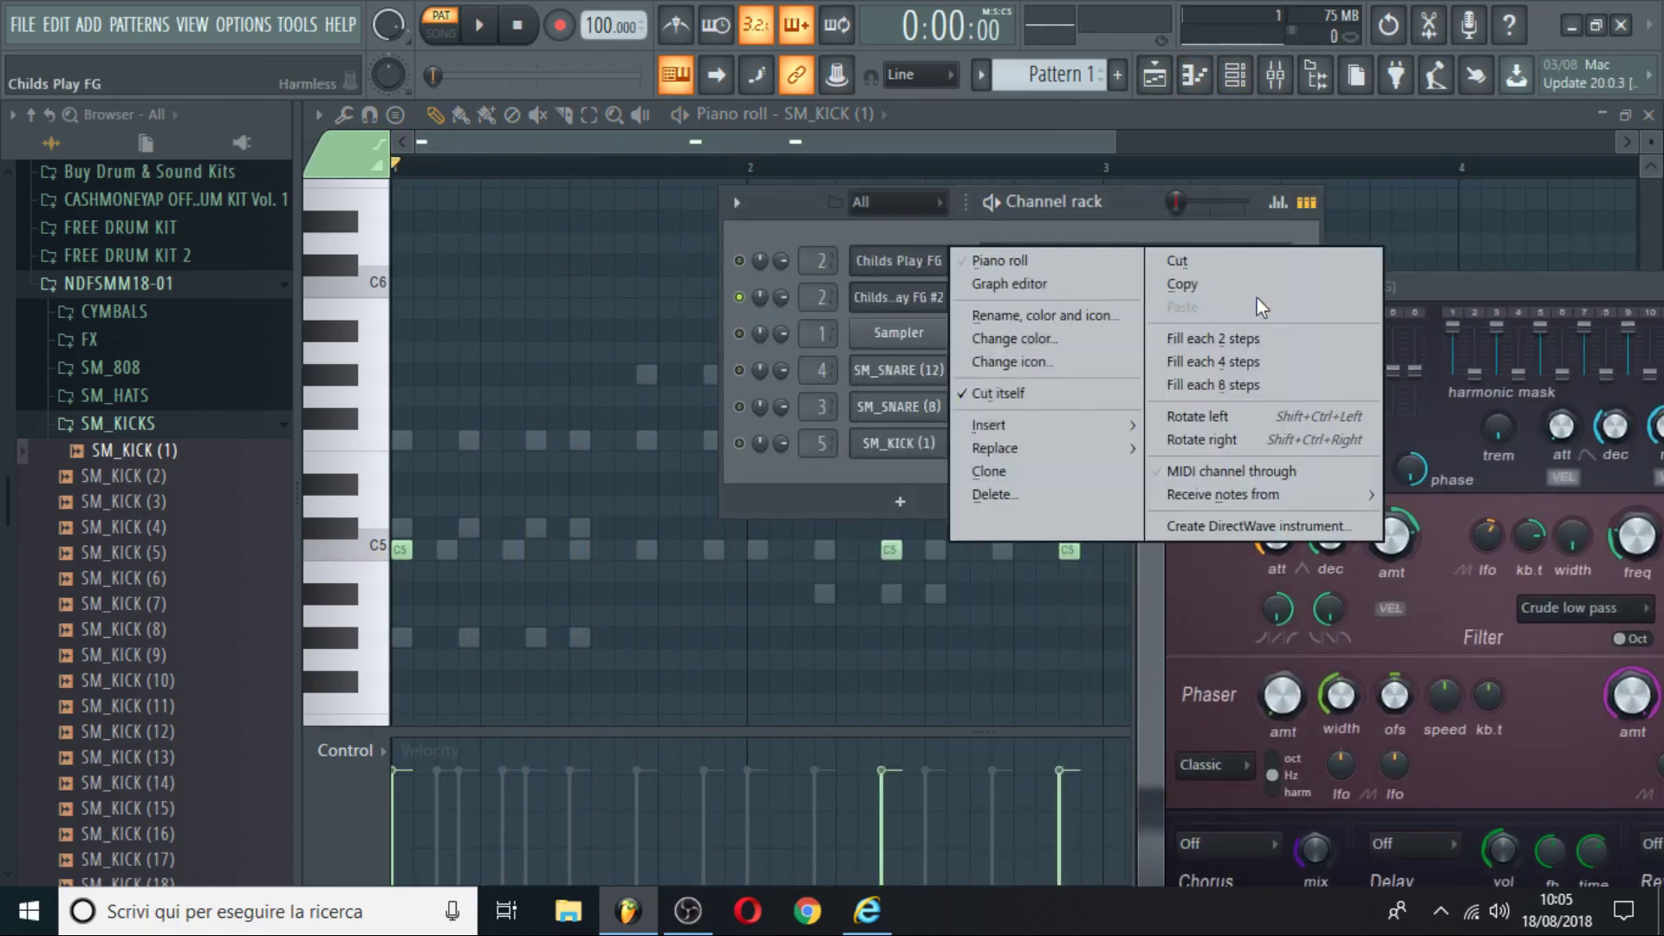
click(1183, 284)
right_click(897, 297)
click(1185, 344)
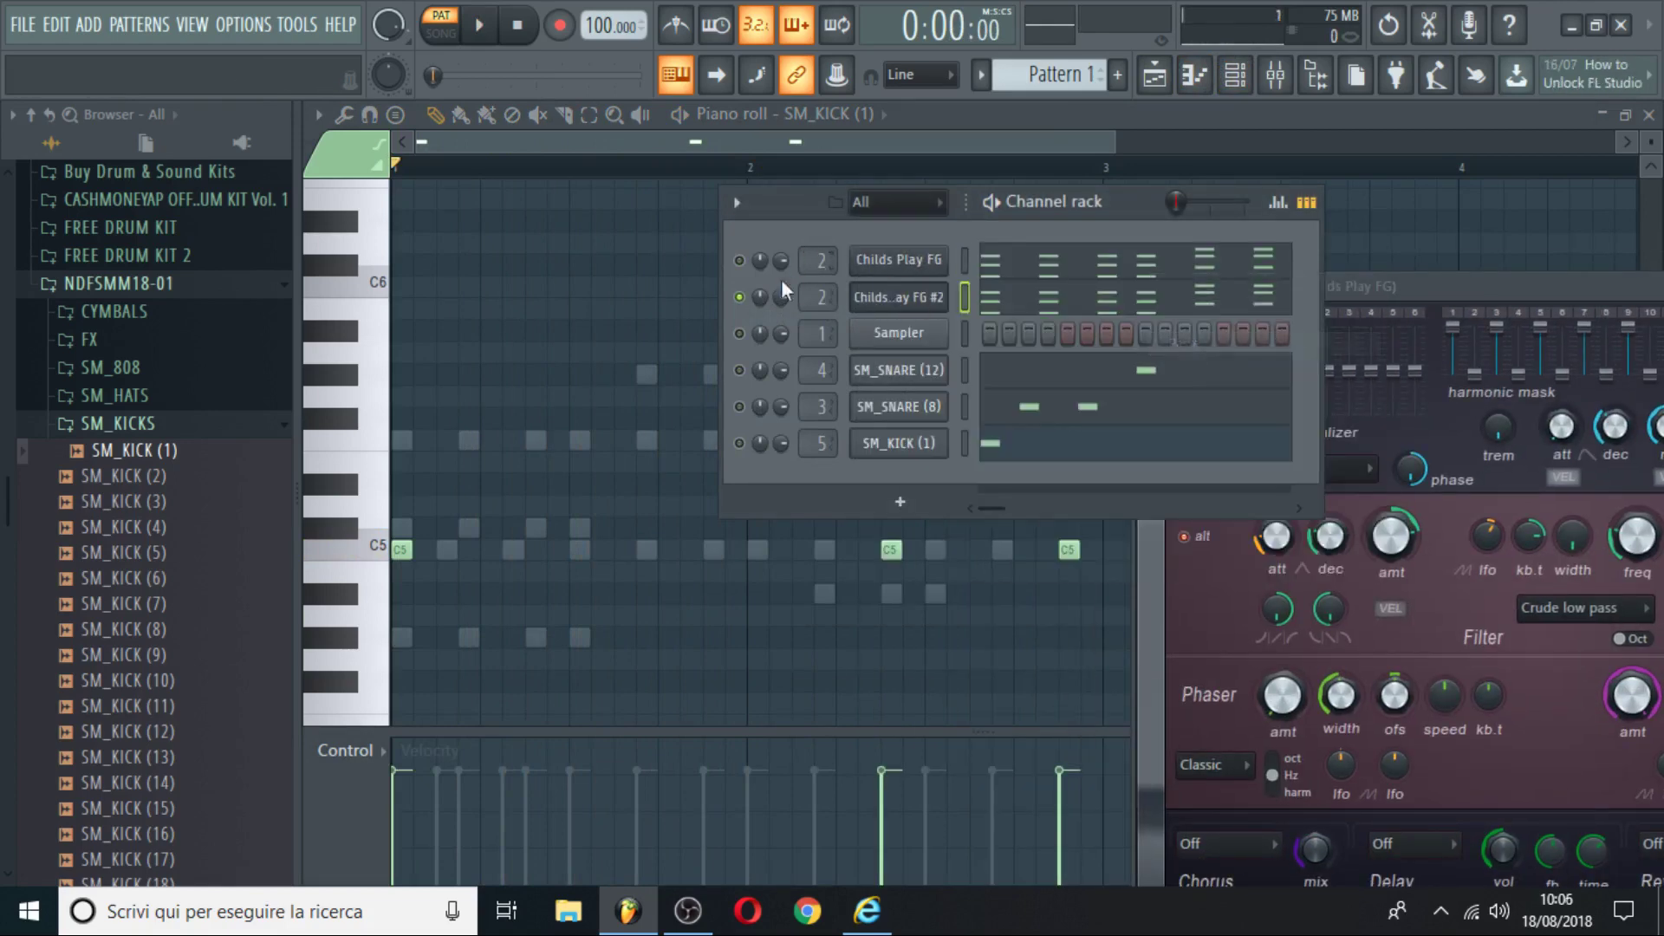
Play the pattern and reshape the harmonic mask of Childs Play FG #2, adjusting its mix and LFO amounts.
click(479, 25)
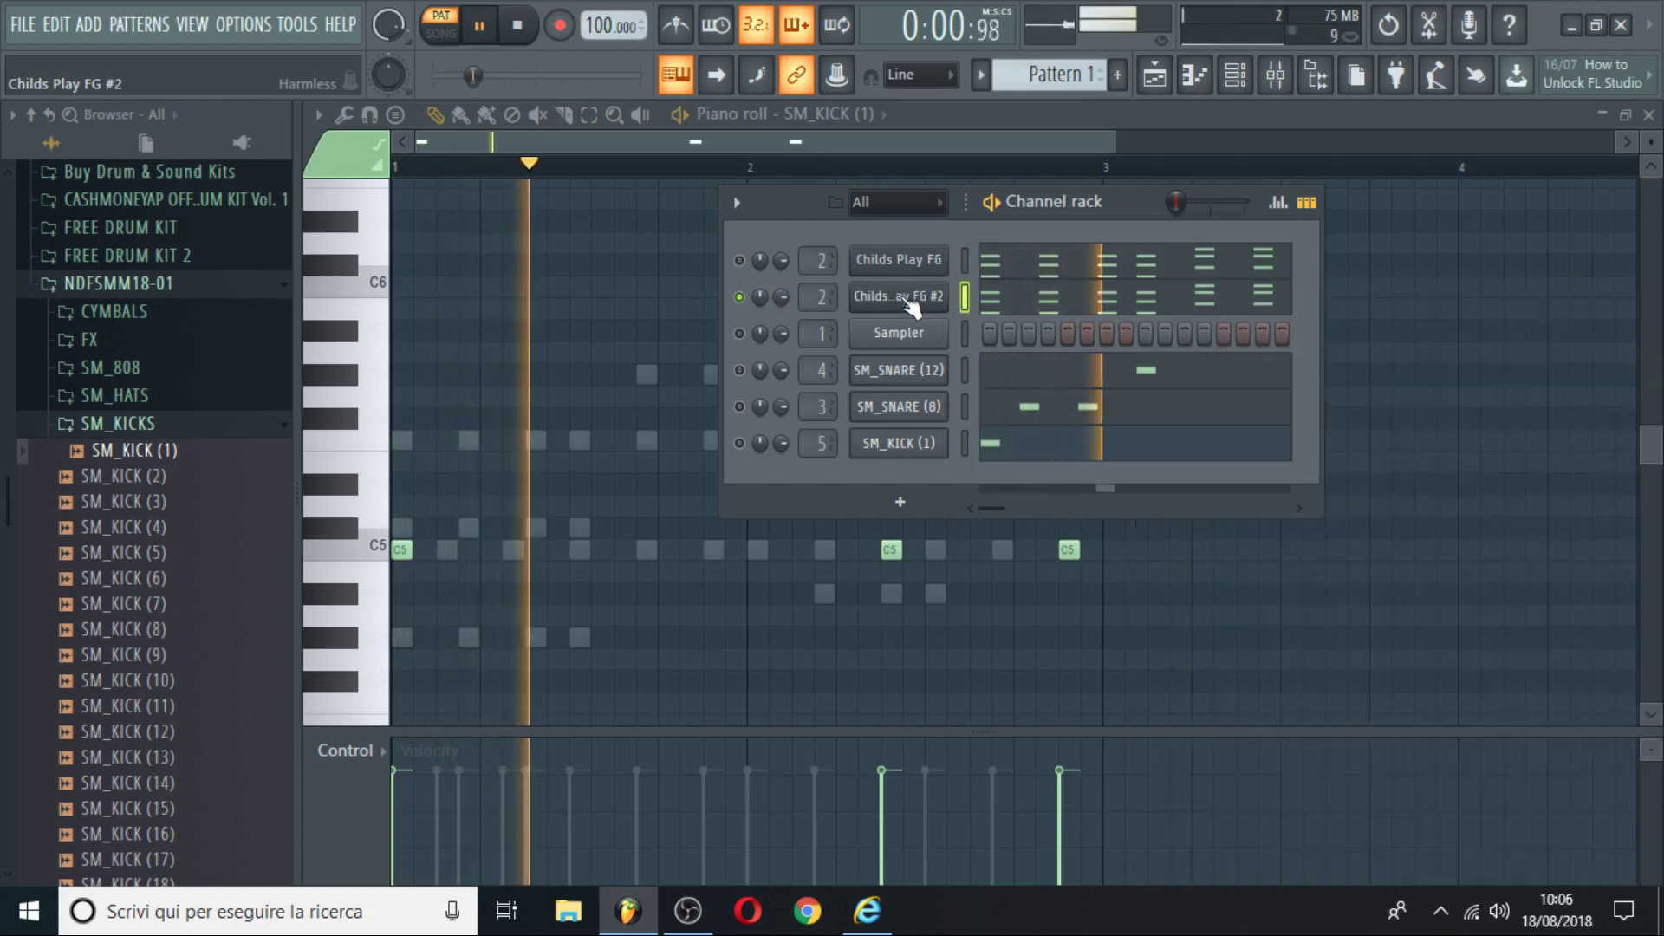
click(899, 297)
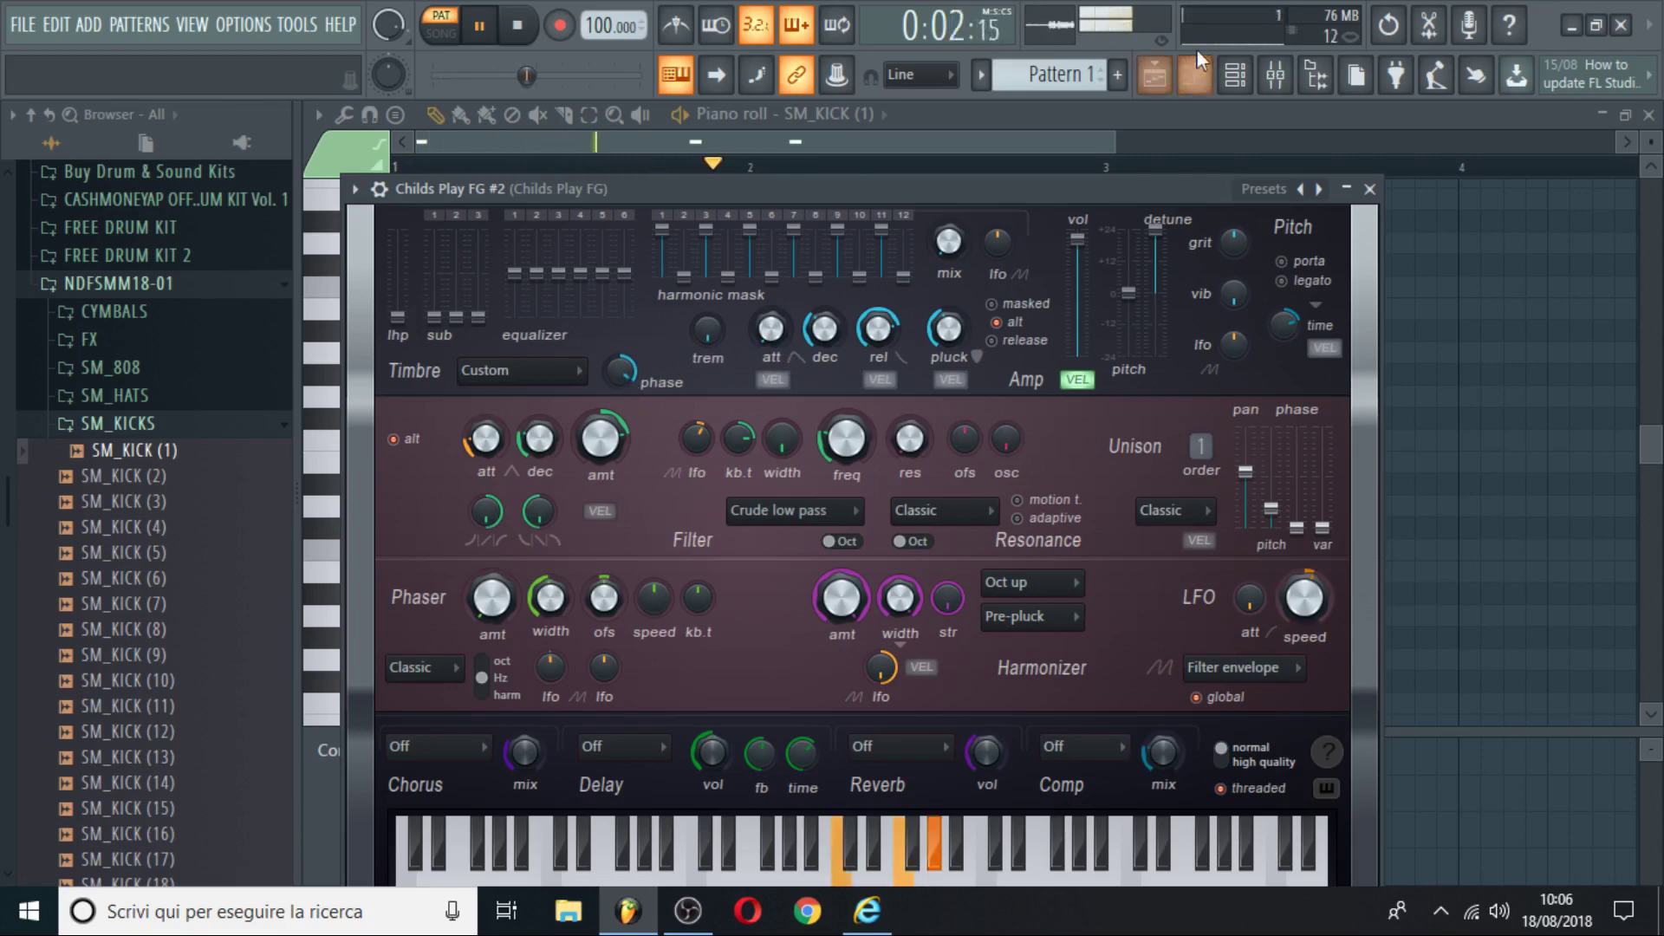
click(1236, 76)
click(970, 295)
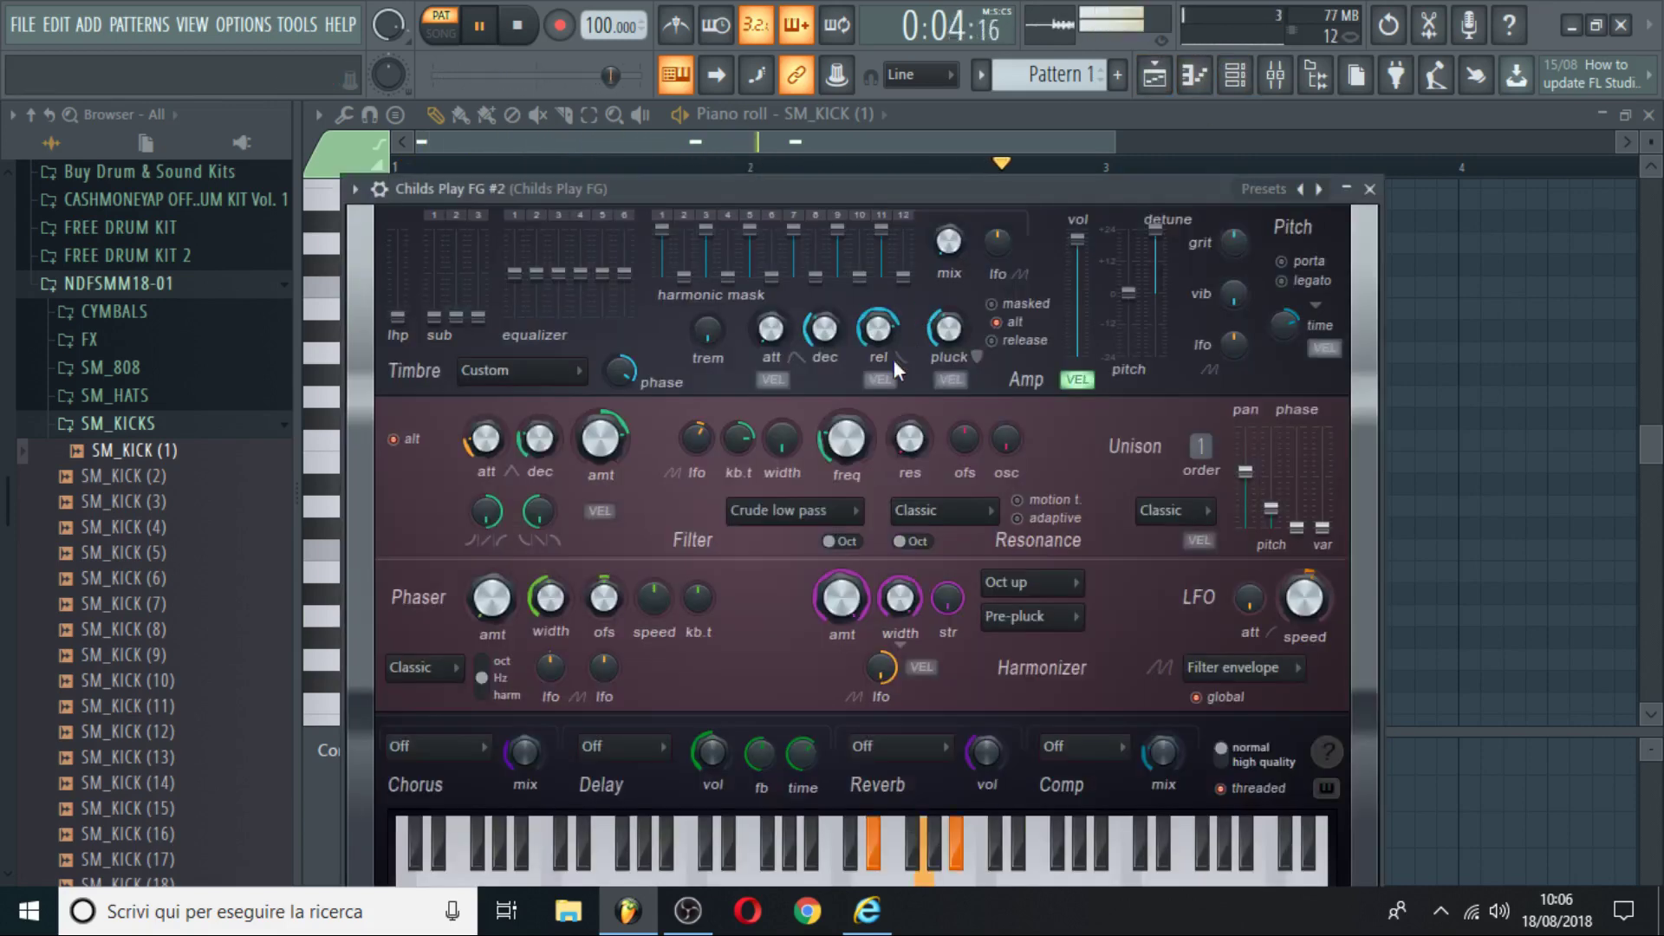
drag(641, 182, 673, 174)
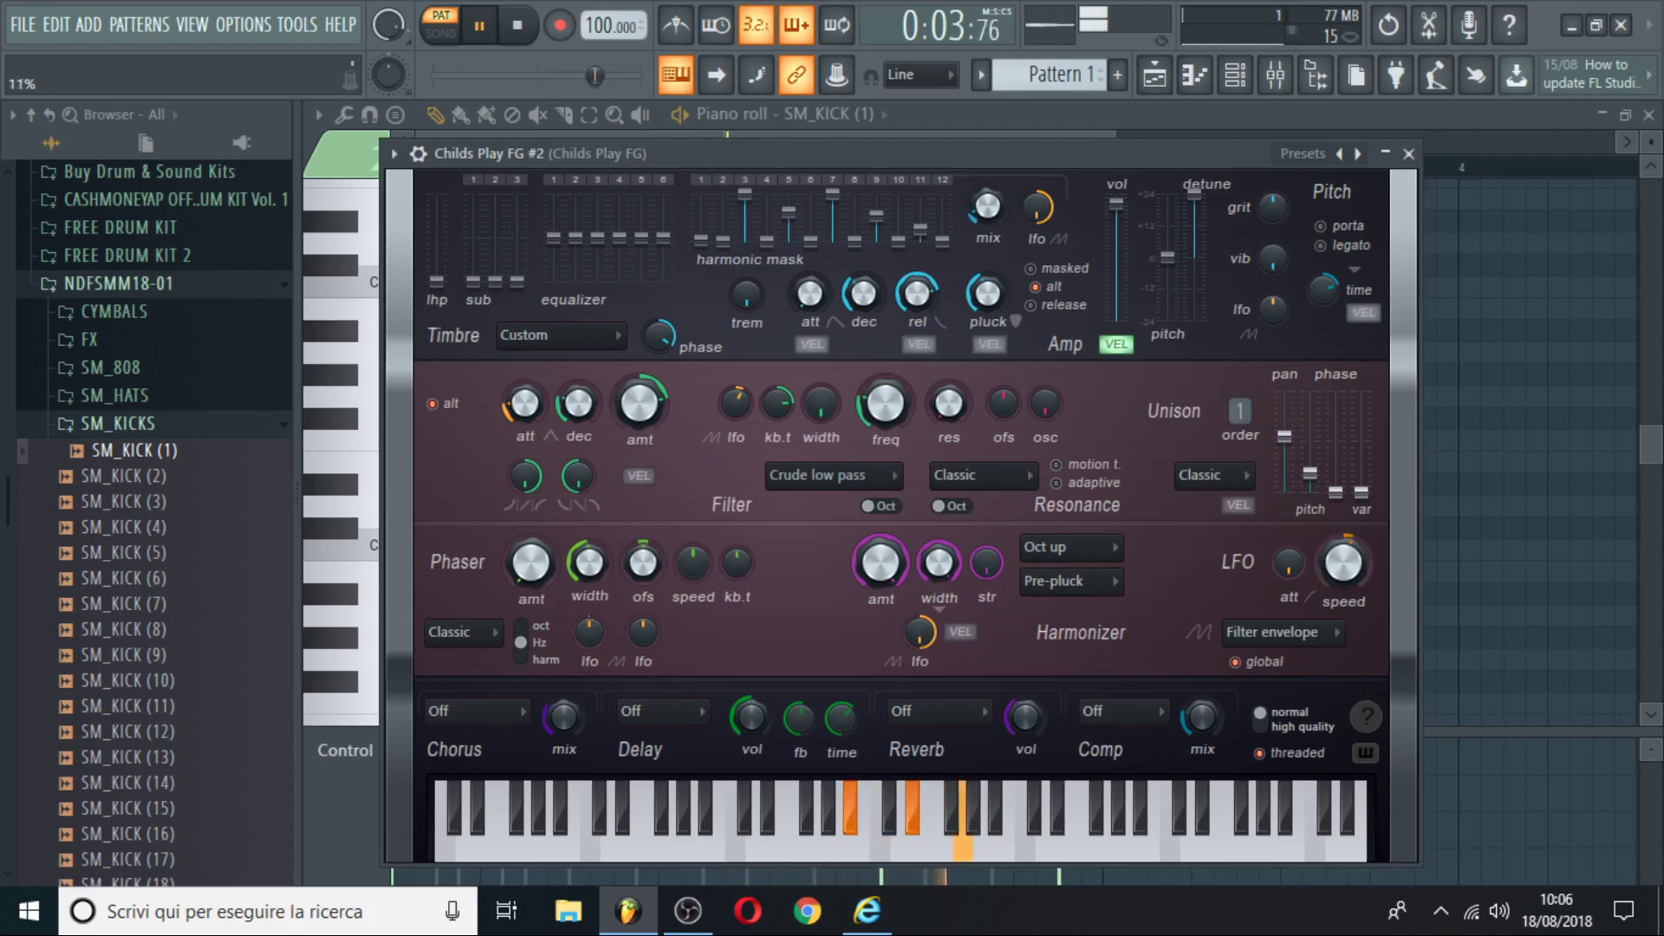
Unmute the original Childs Play FG channel and clone the Childs Play FG #2 channel.
click(1237, 77)
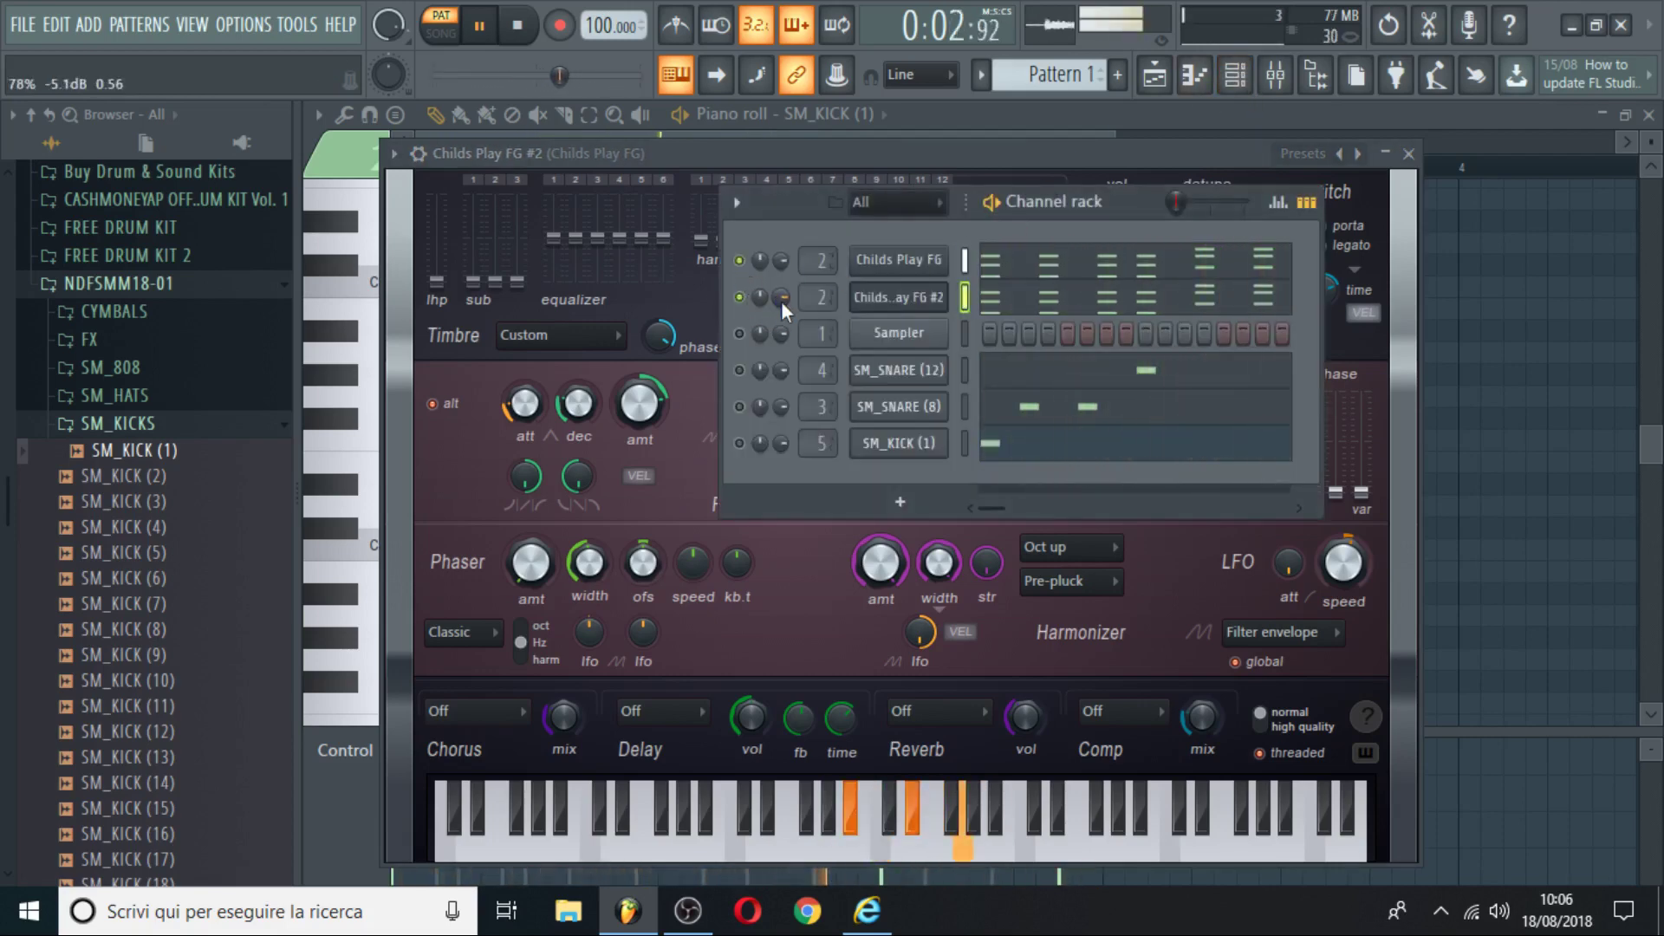
right_click(945, 295)
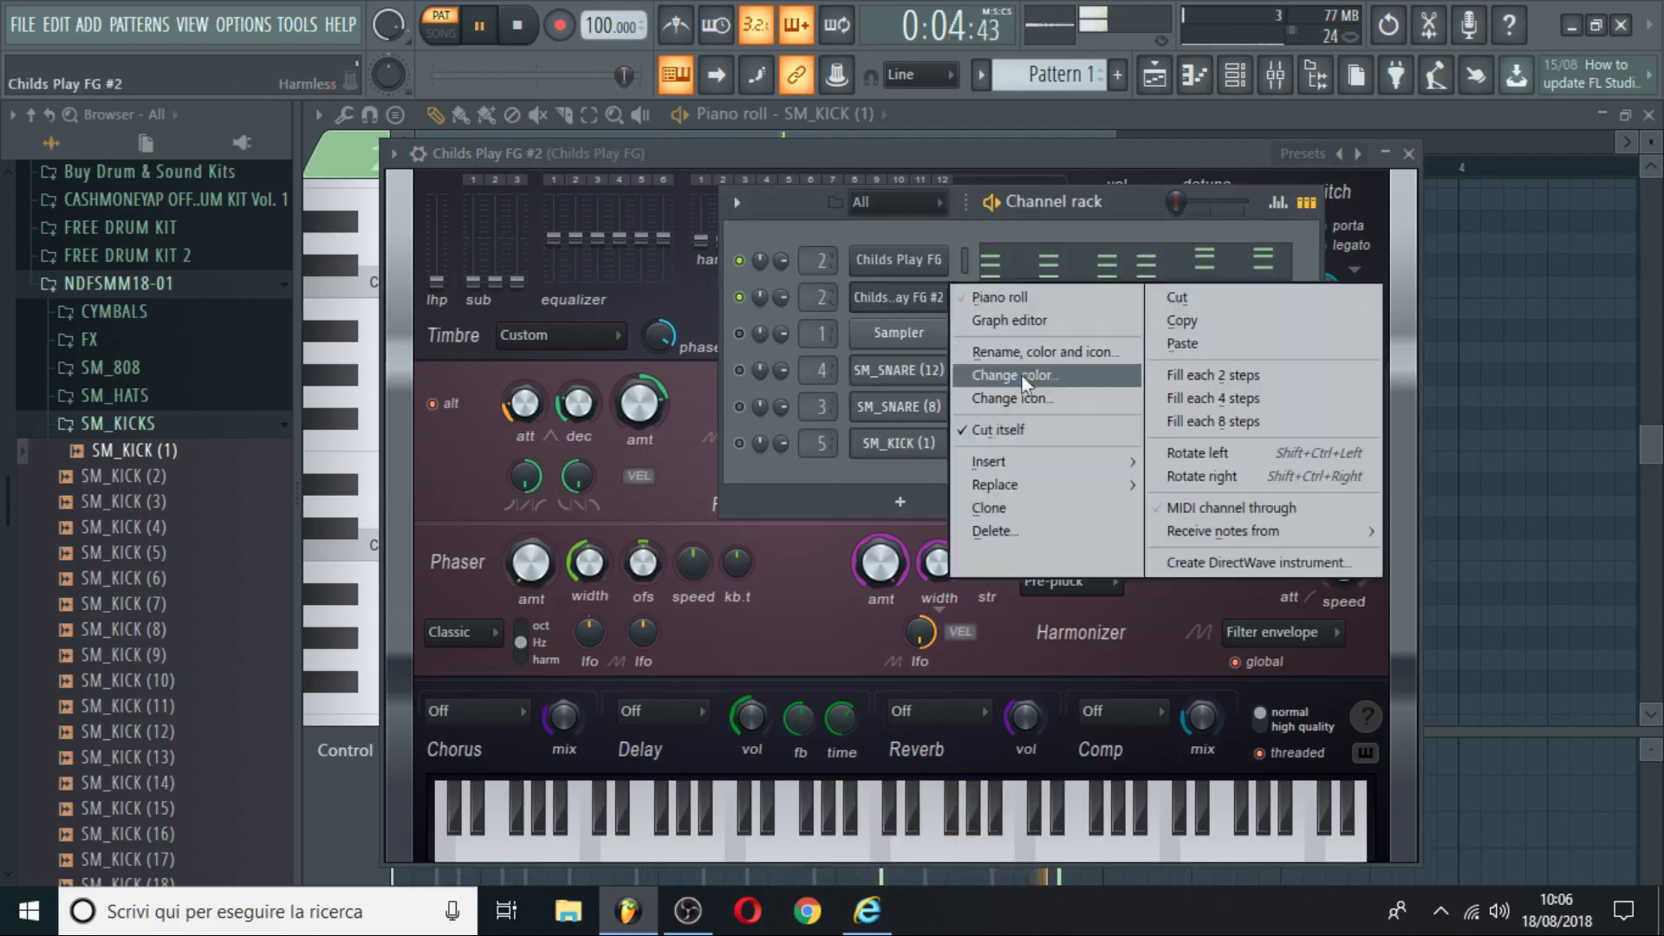
click(1008, 516)
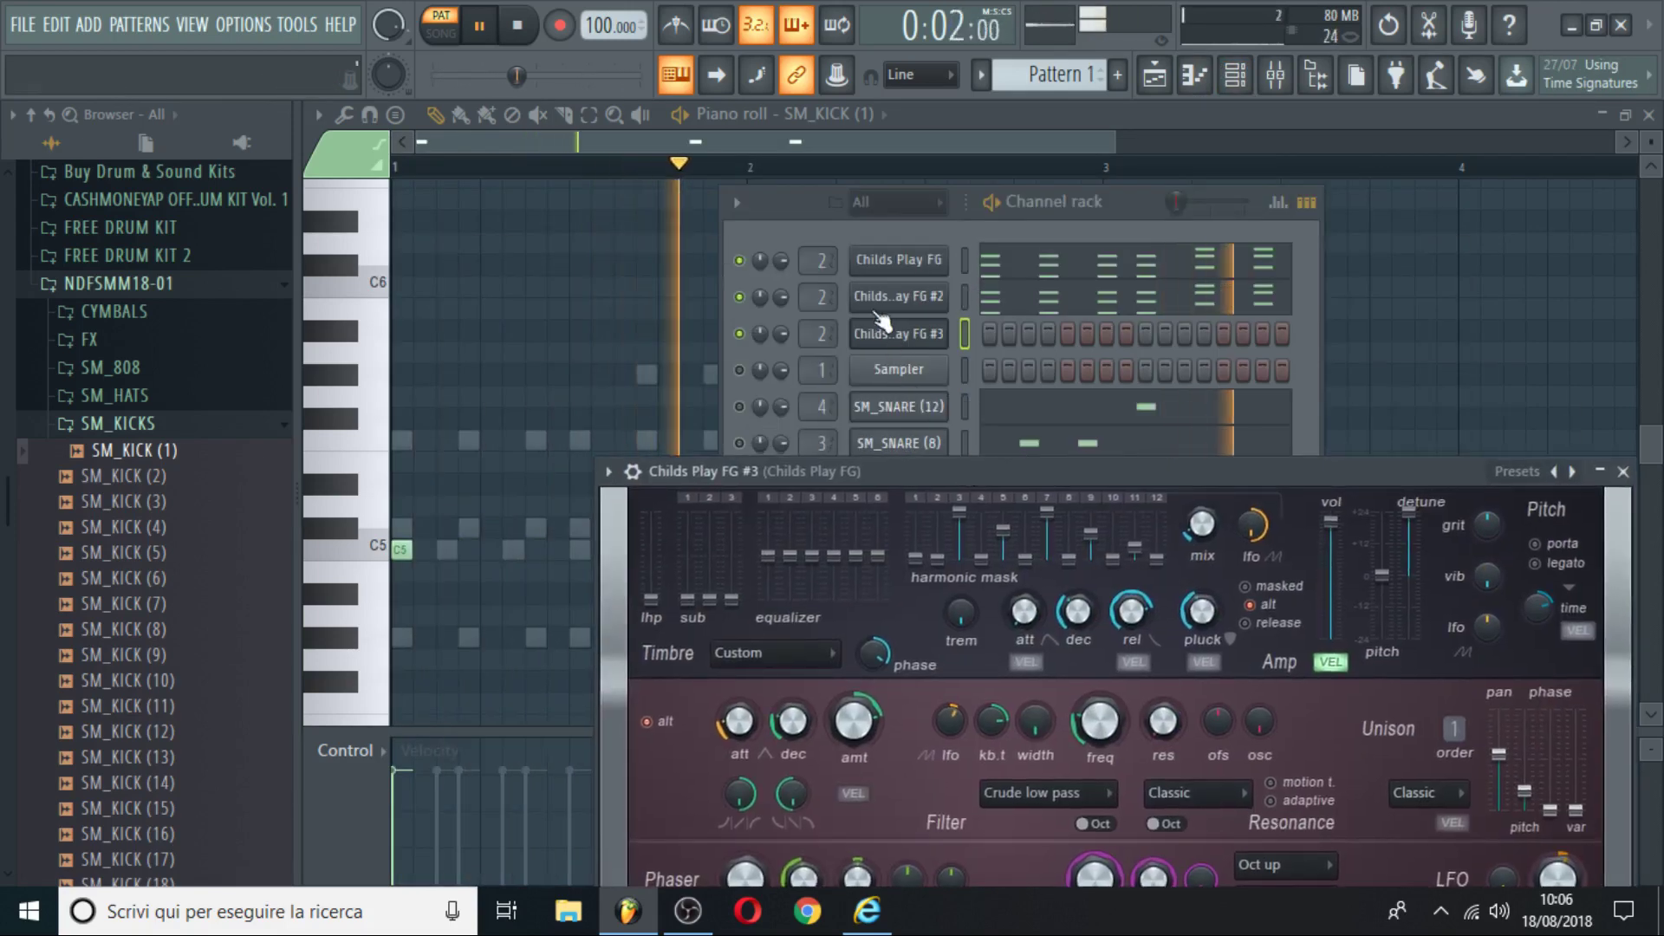
Route Childs Play FG #2 to a free mixer track and lower that track's volume well below the default.
click(880, 303)
click(409, 172)
mouse_move(670, 232)
click(762, 232)
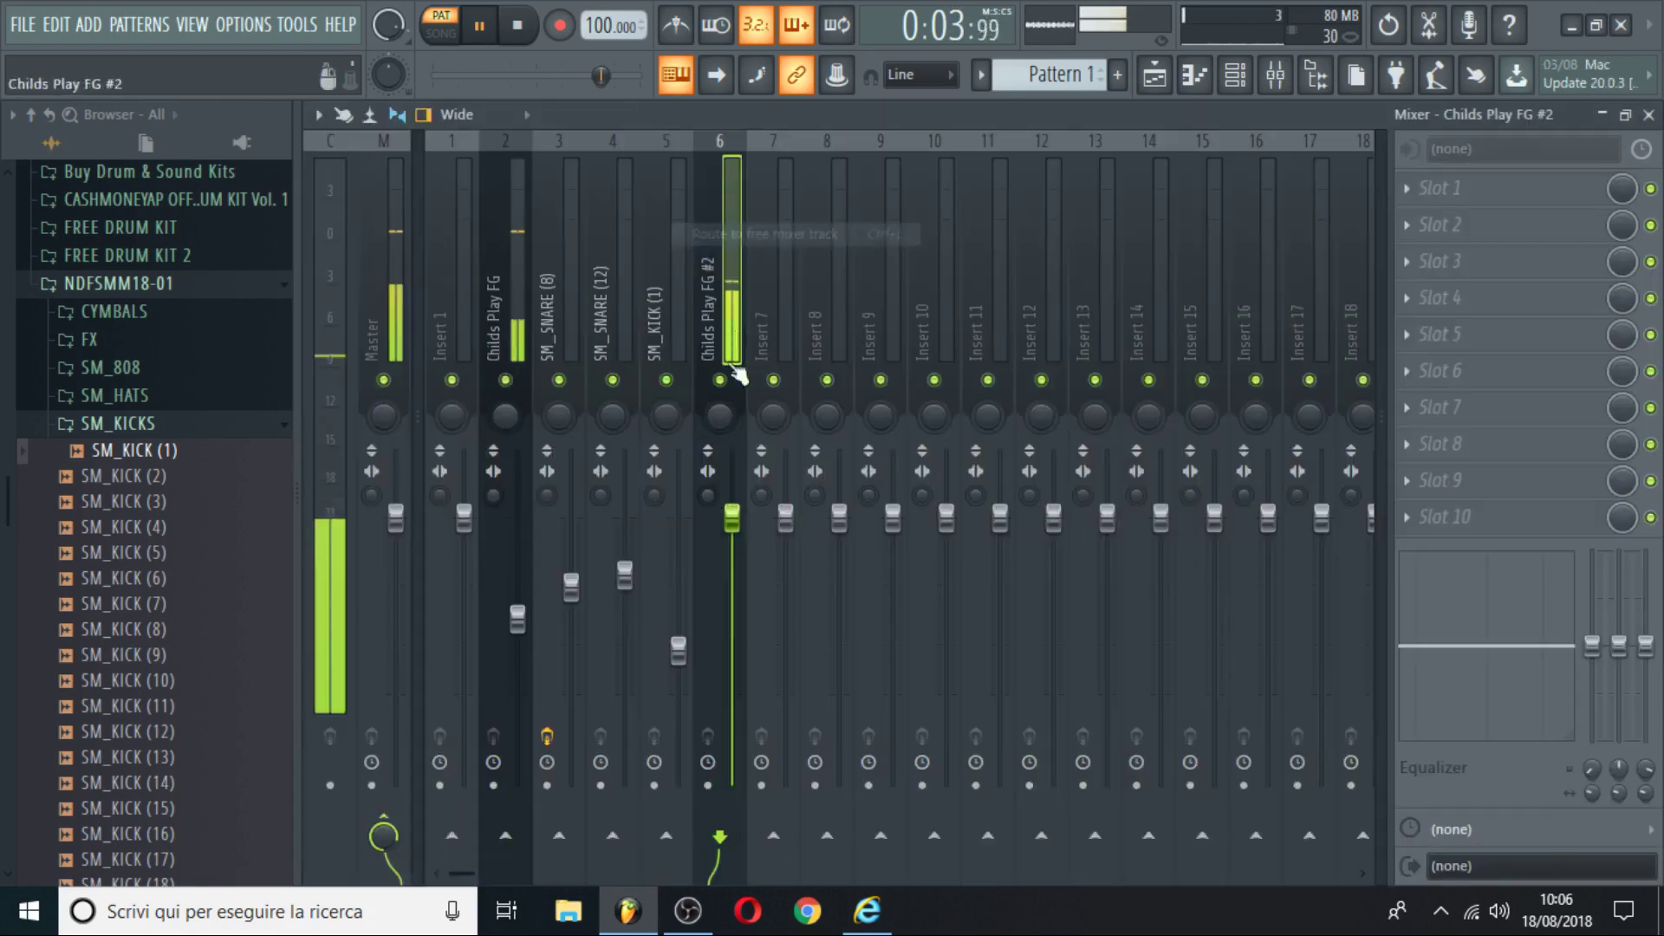
Paste the copied chord notes into the Childs Play FG #3 channel and solo it.
click(1253, 85)
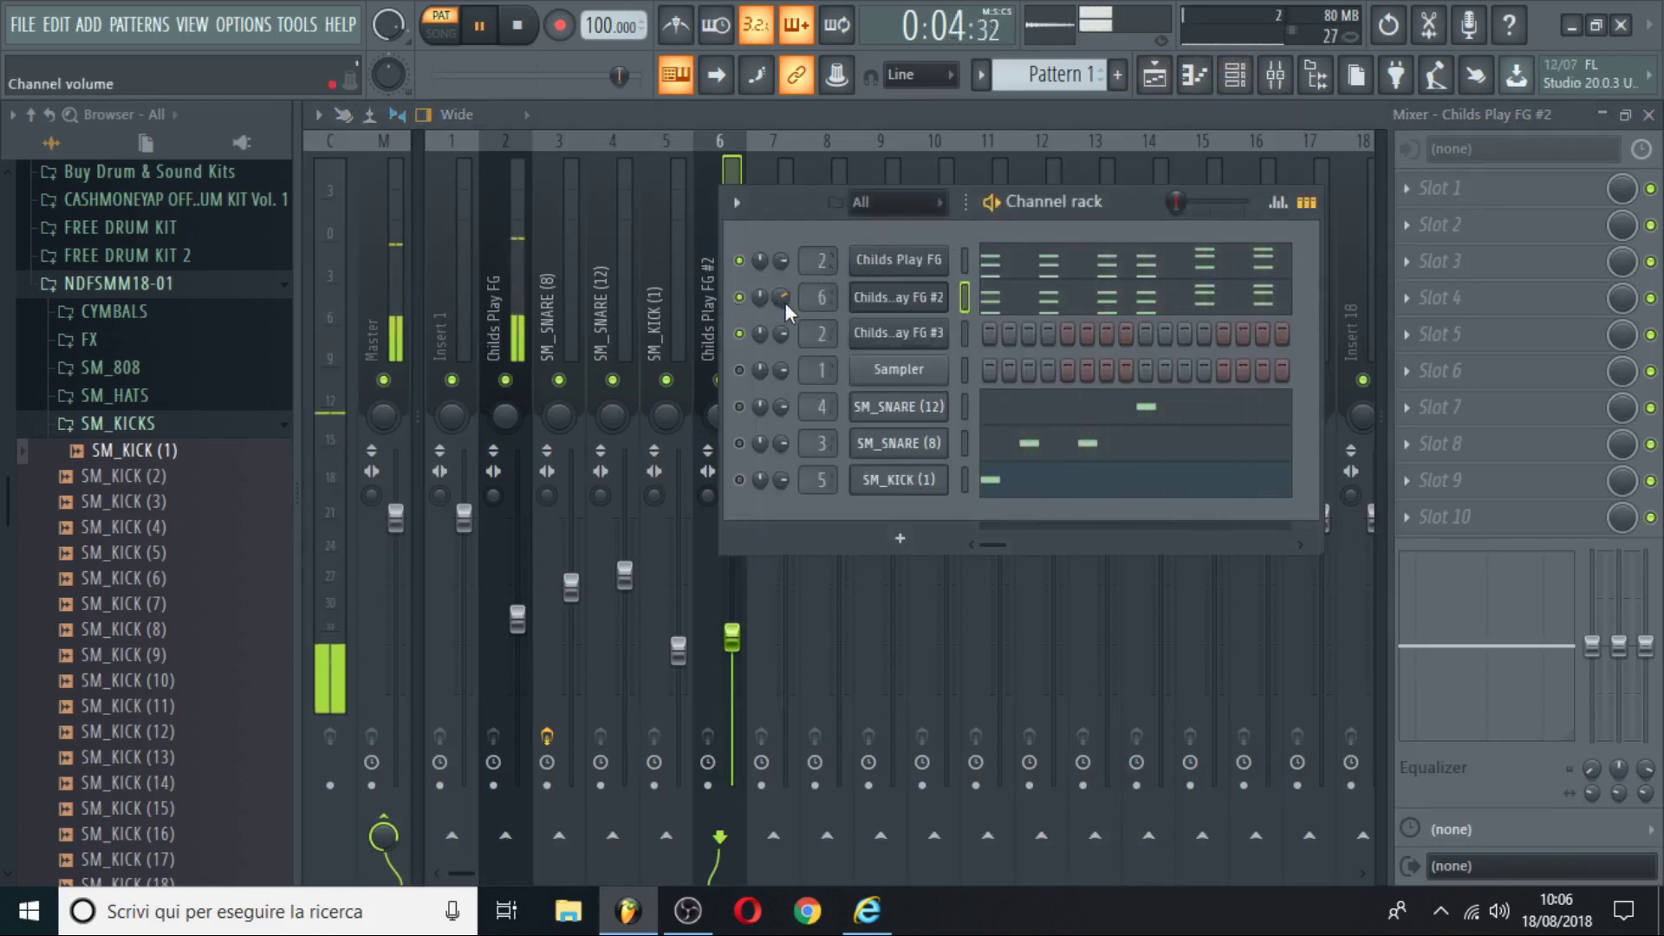
right_click(943, 333)
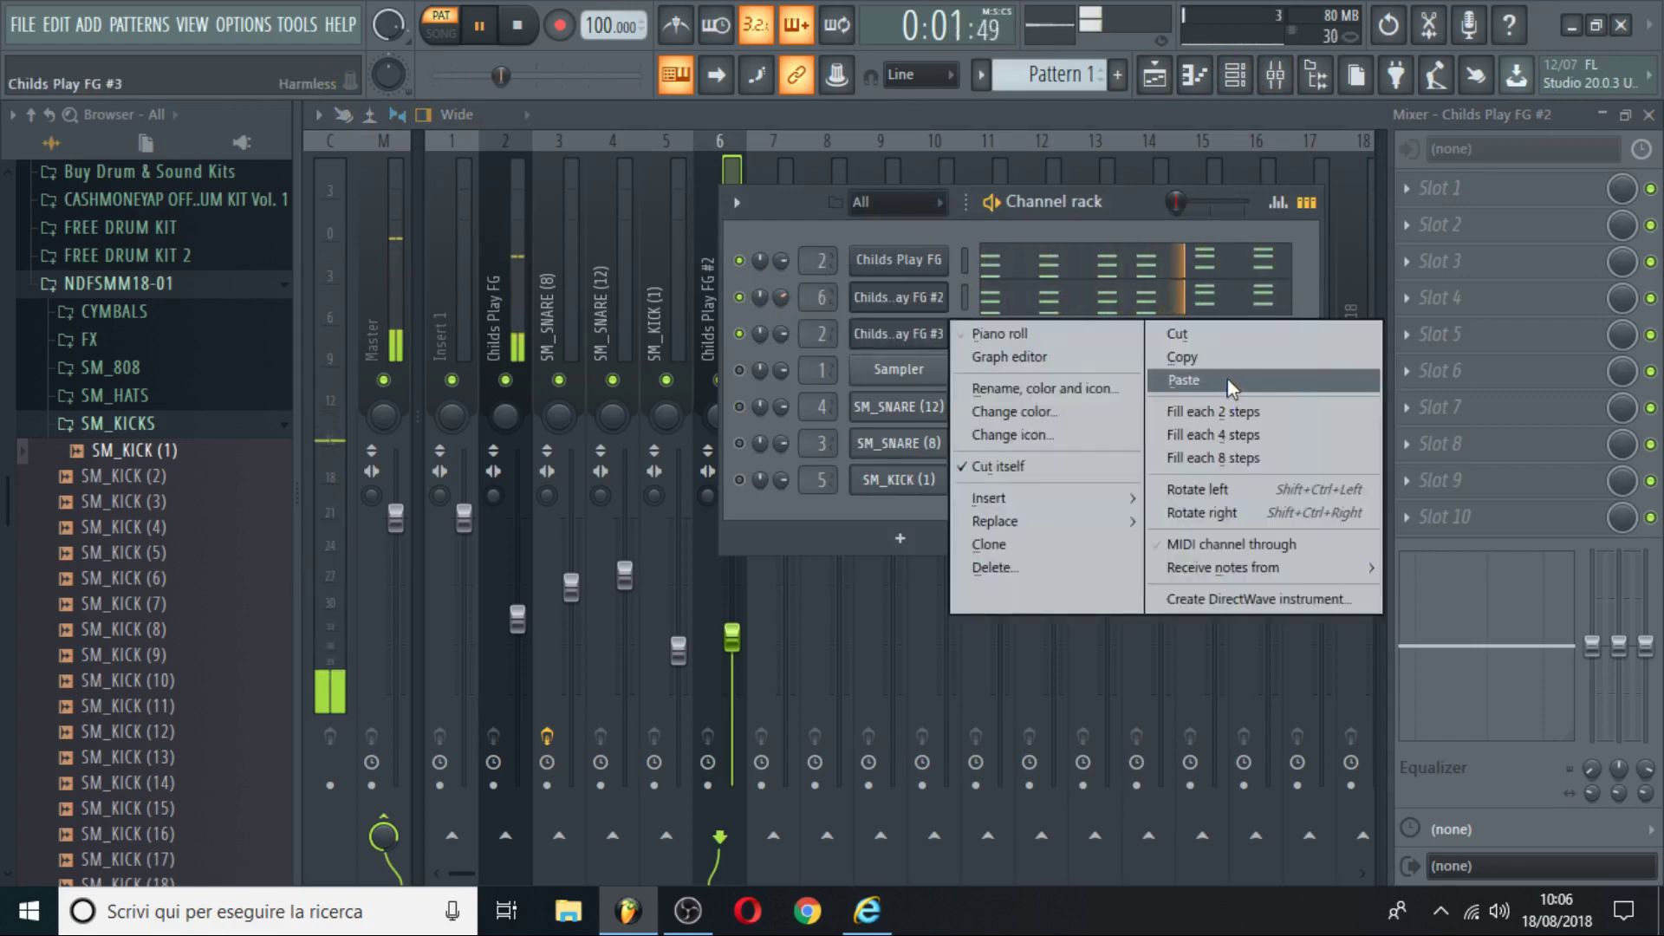
click(1230, 388)
right_click(762, 336)
key(Escape)
click(888, 341)
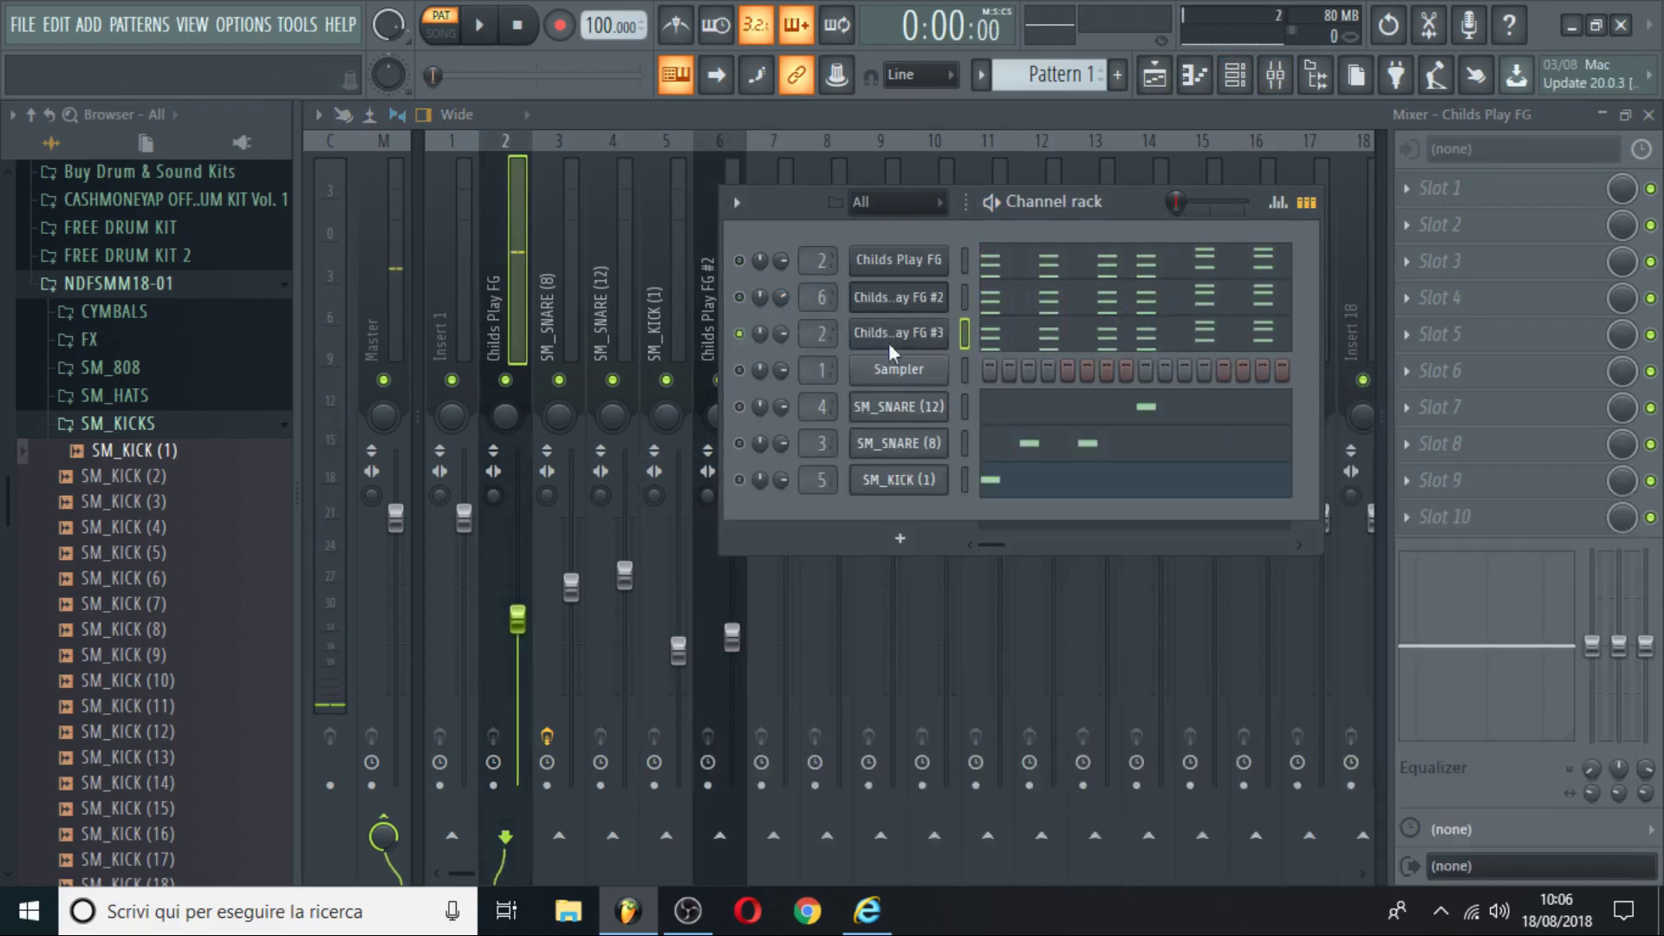
Open the Childs Play FG #3 synth and audition Harmless presets from 8 Bit Wonderland FG to GasMask FG, returning to Additivesphere FG.
click(904, 338)
drag(971, 468, 834, 319)
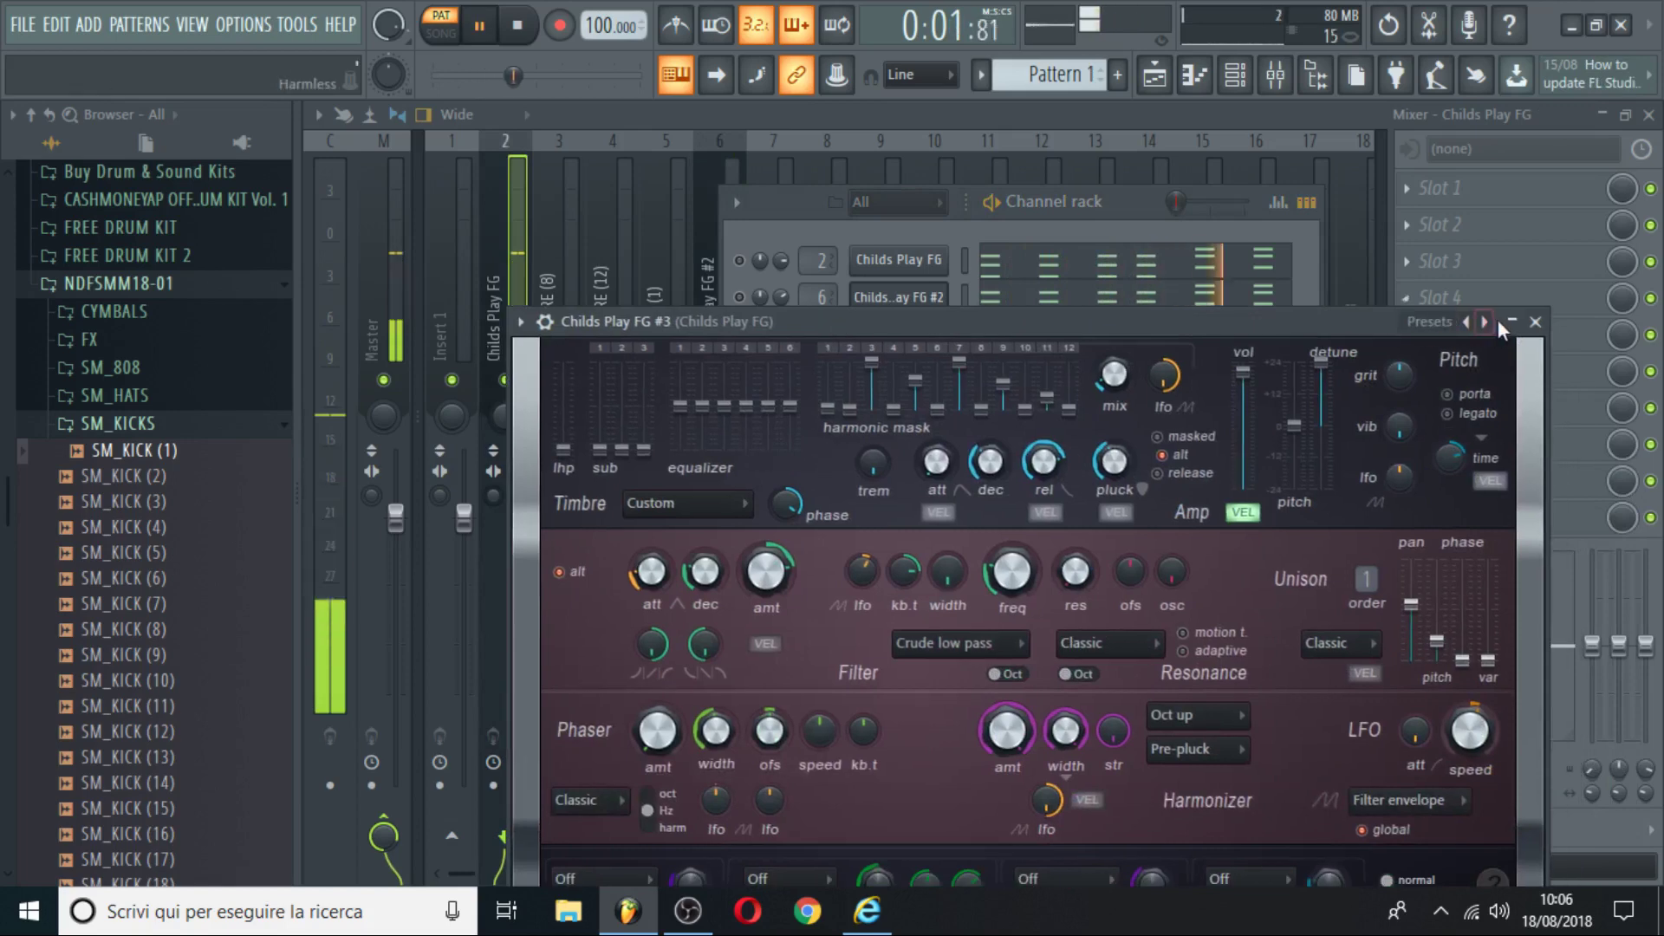
click(1493, 321)
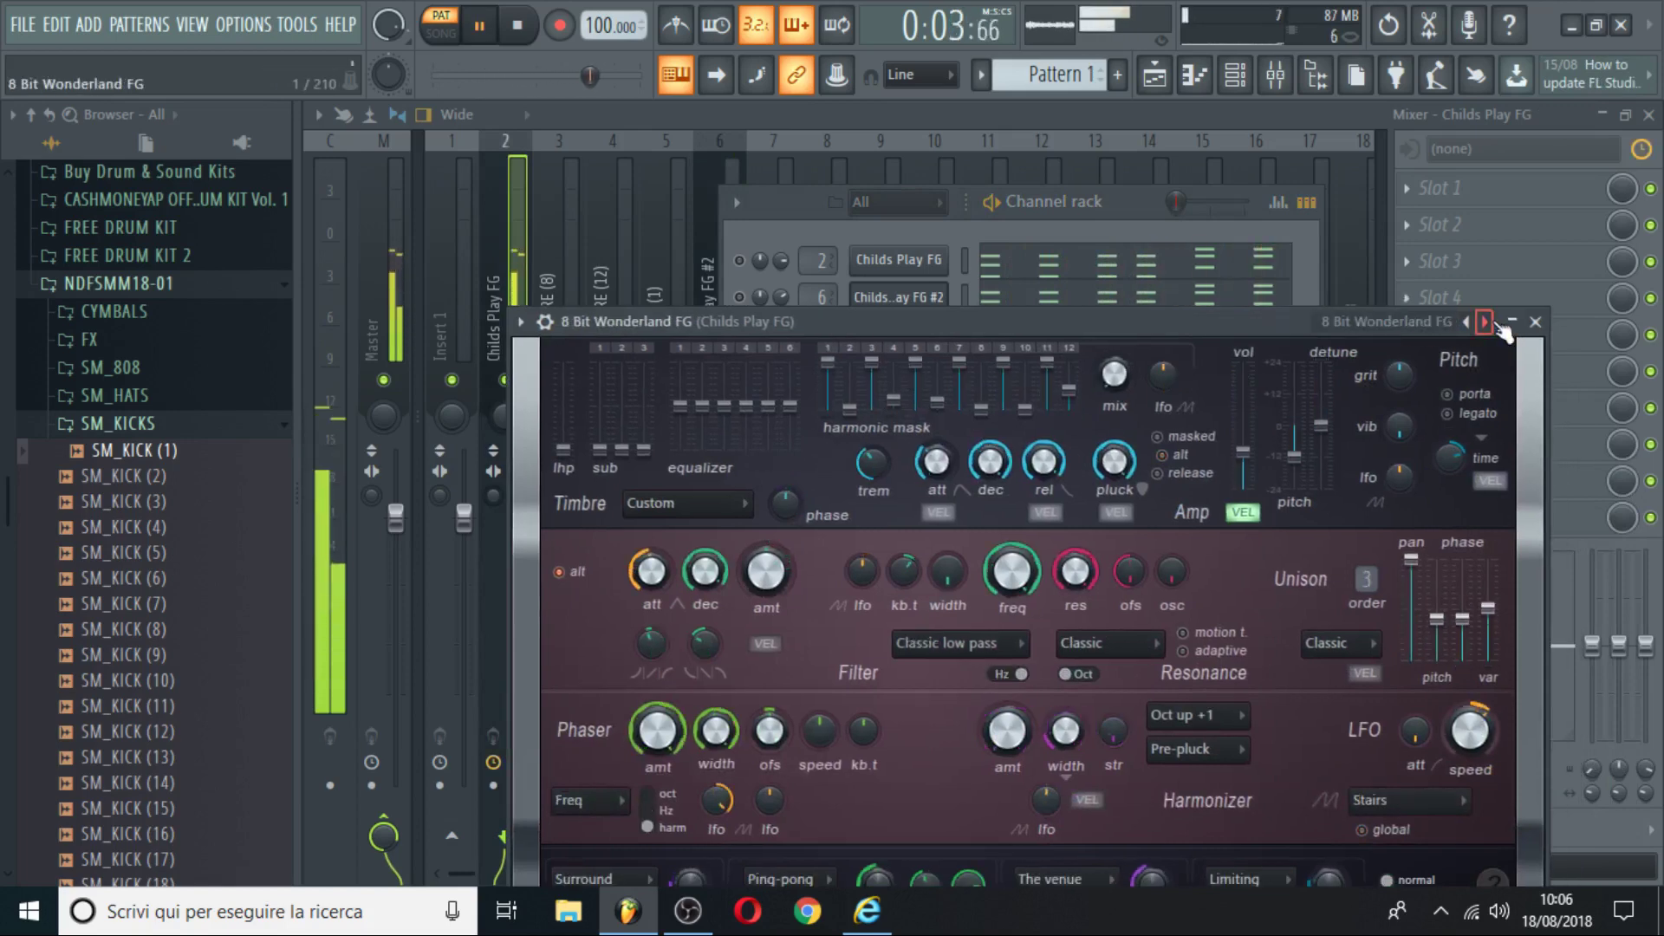
click(1486, 321)
click(1486, 322)
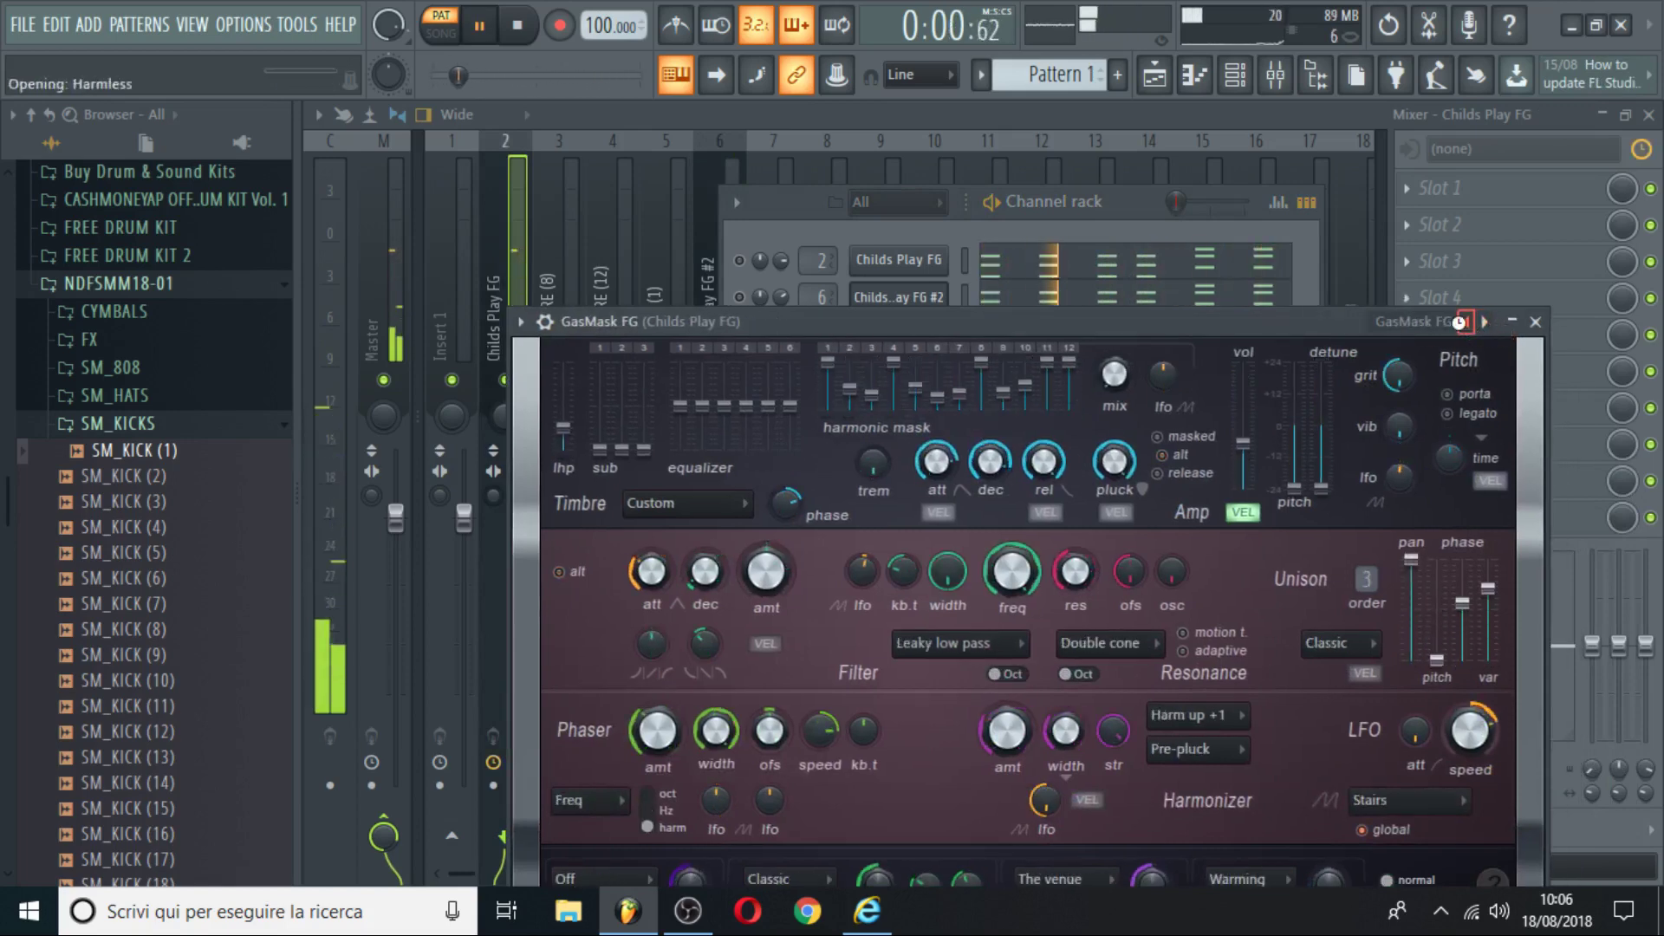
click(1465, 322)
click(1137, 222)
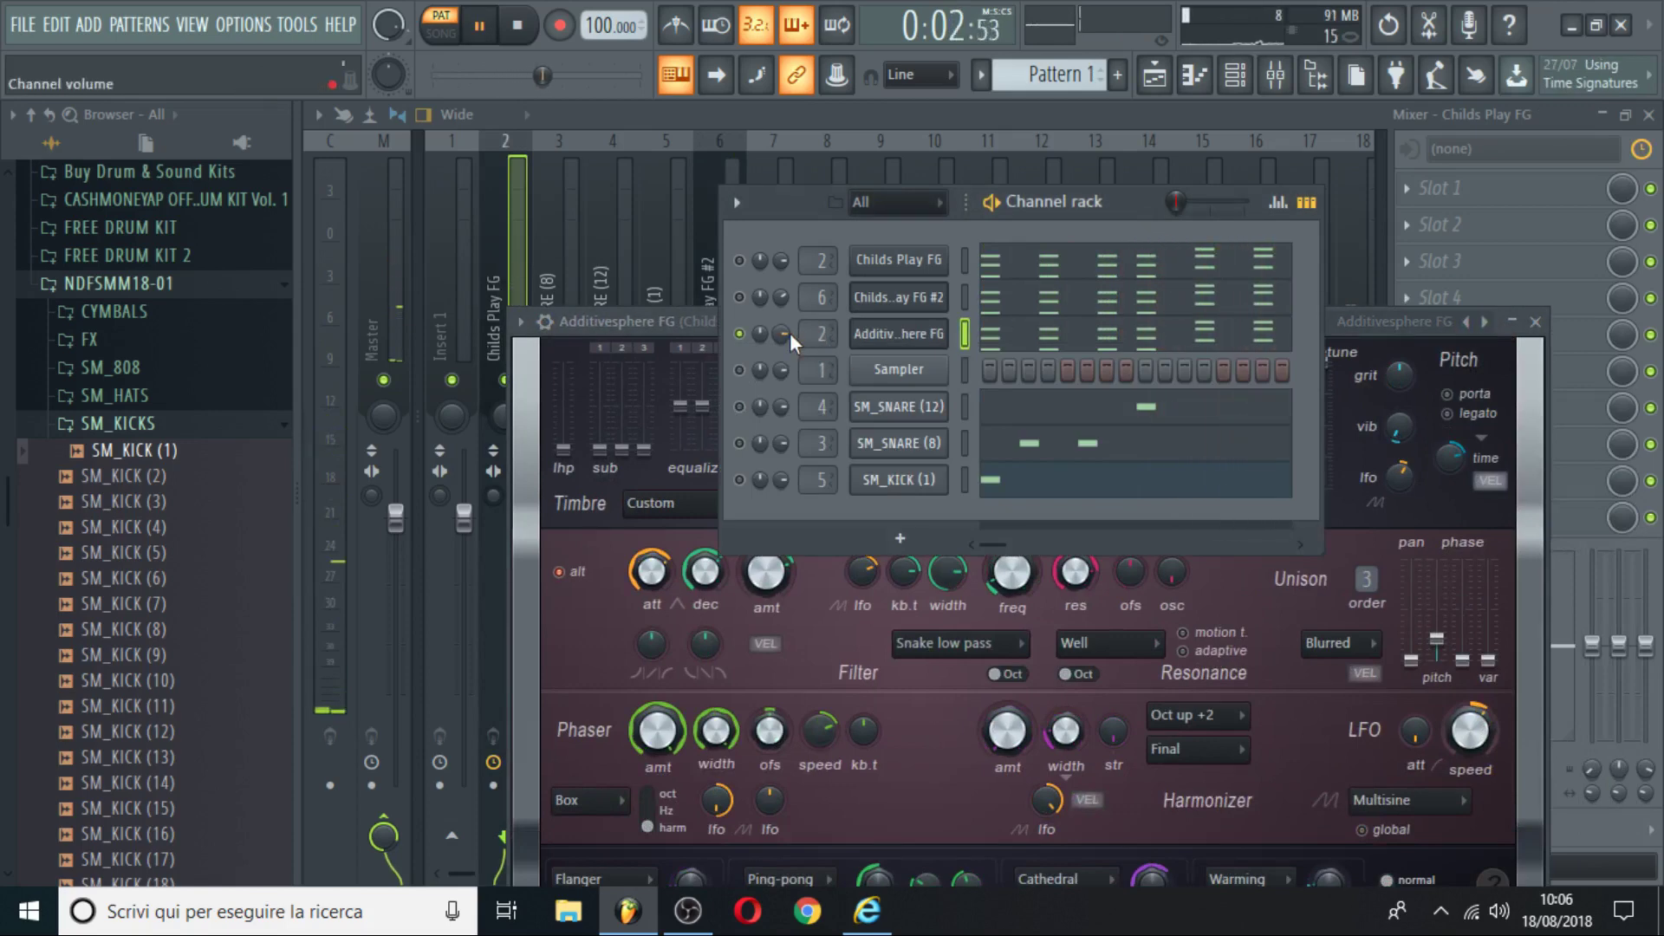
click(1416, 320)
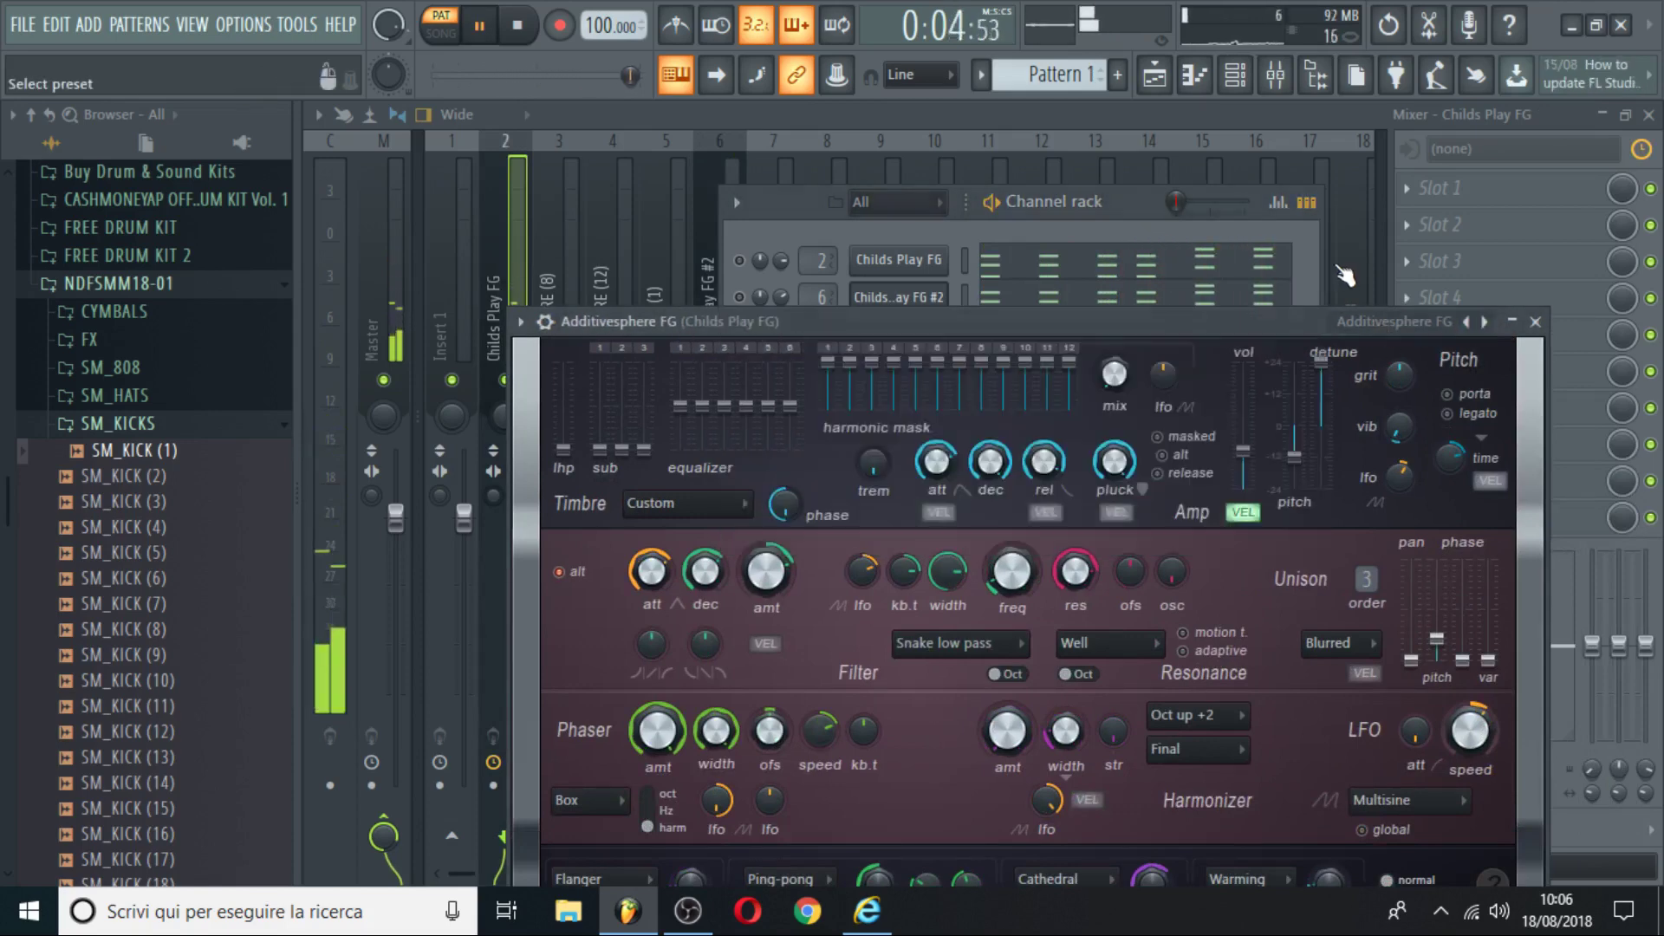
Audition further Harmless presets past GasMask FG, Machinery FG and Bassline GOL, and choose Bit Wobbly AG.
click(1072, 843)
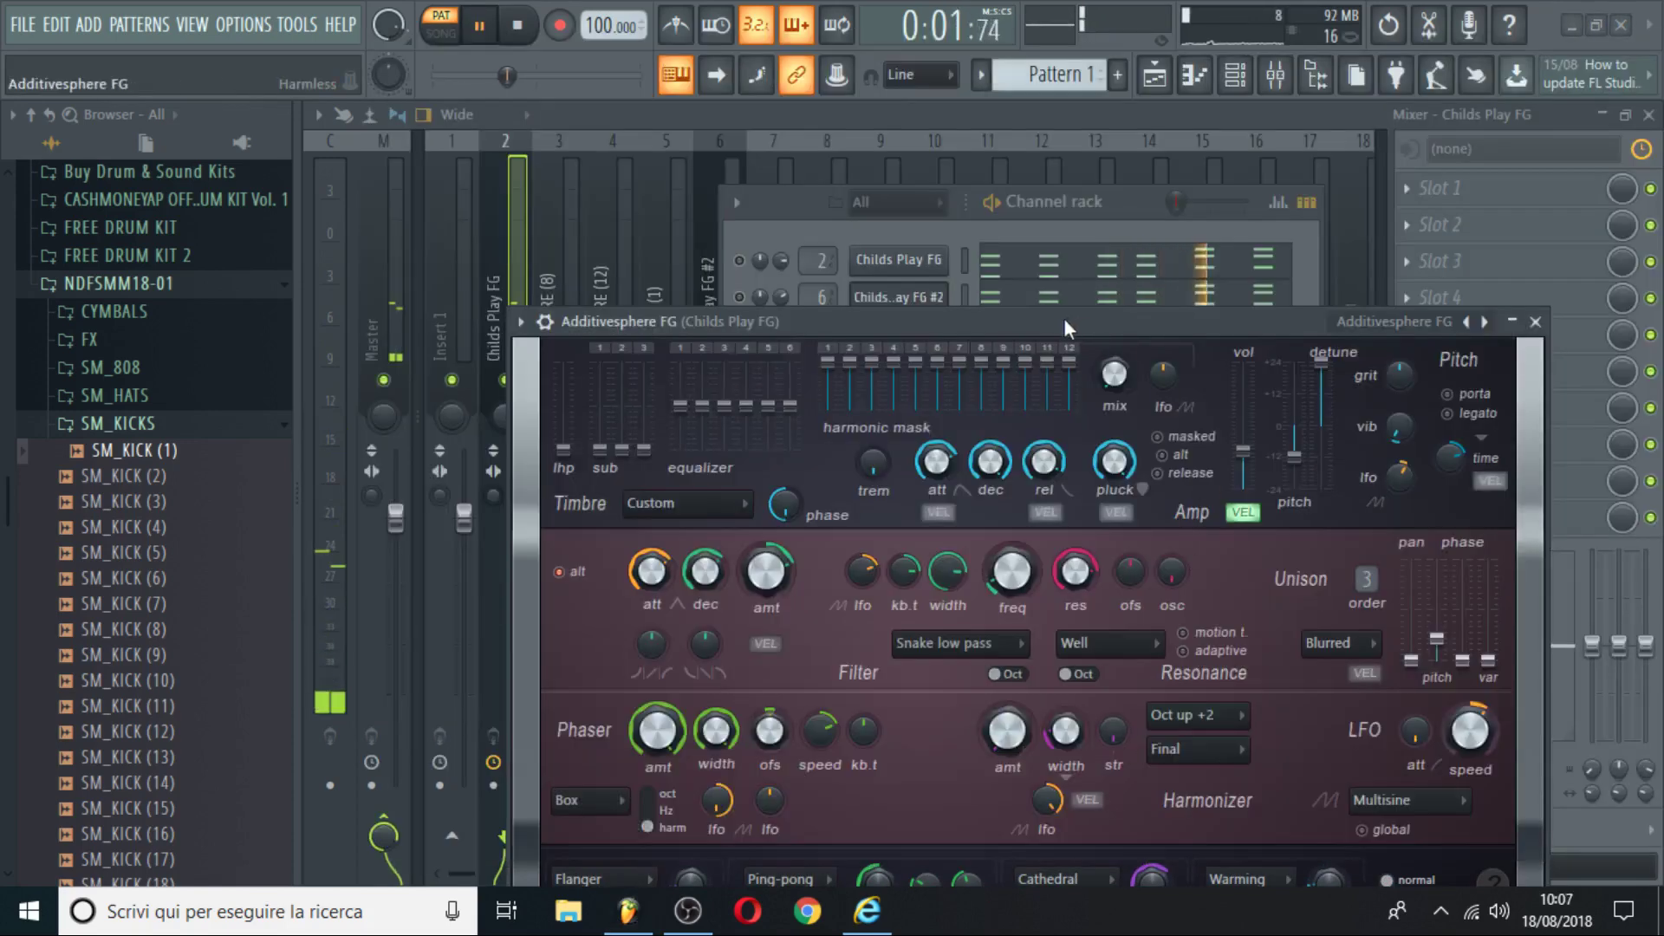
drag(1064, 319, 1043, 258)
click(1466, 261)
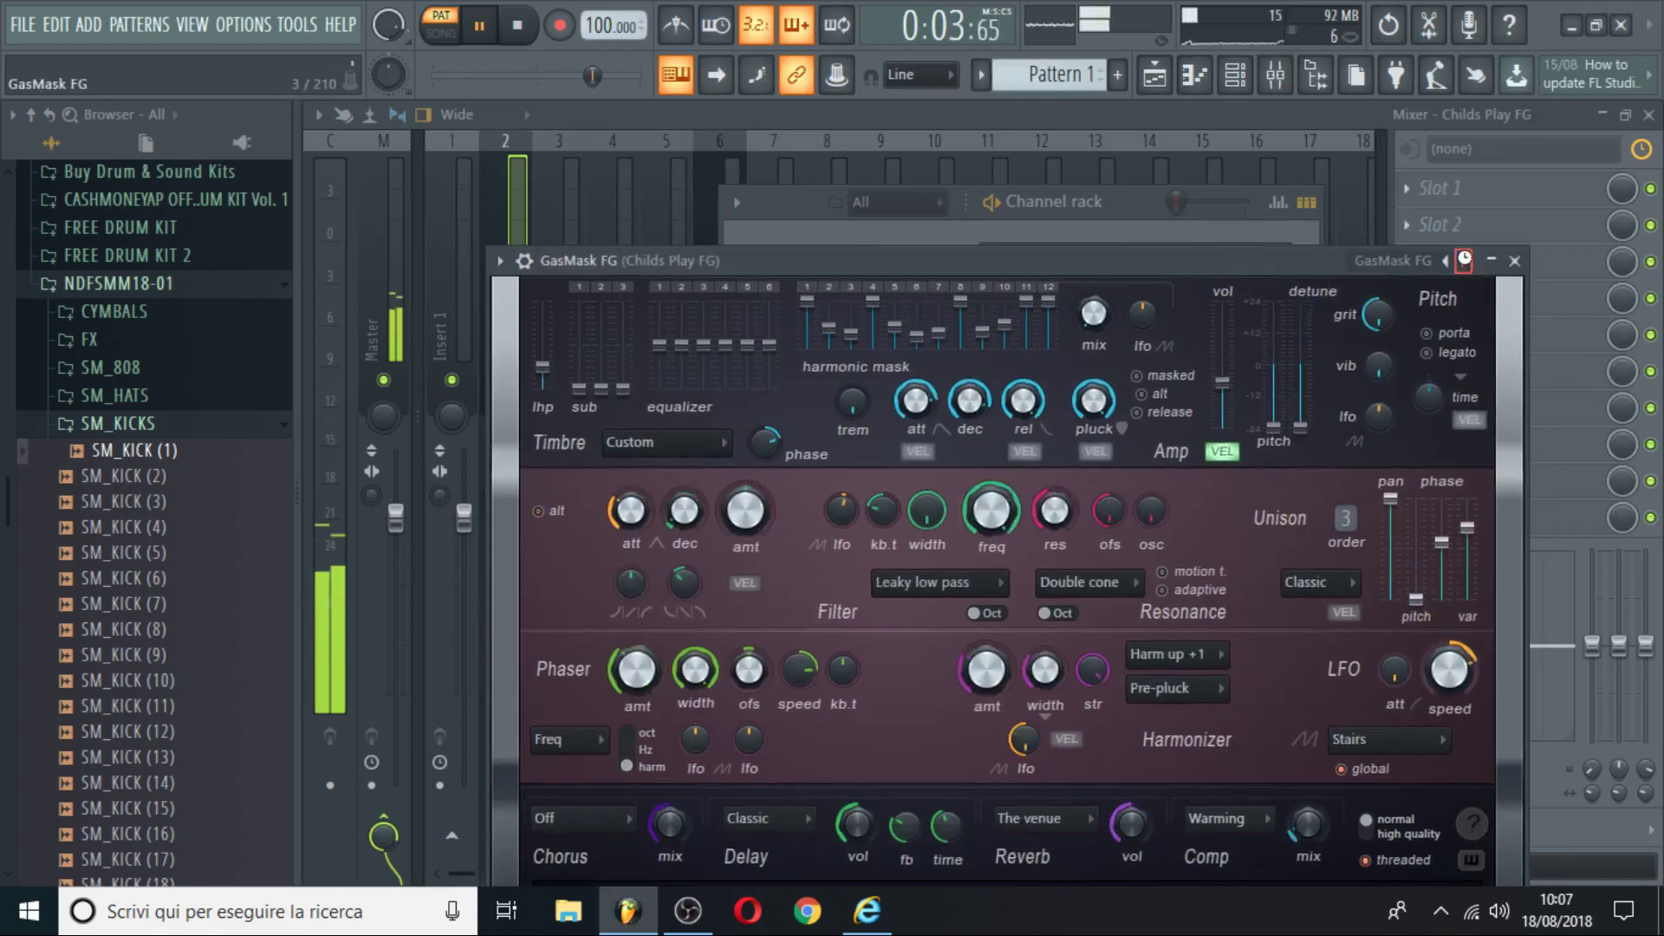
click(1466, 261)
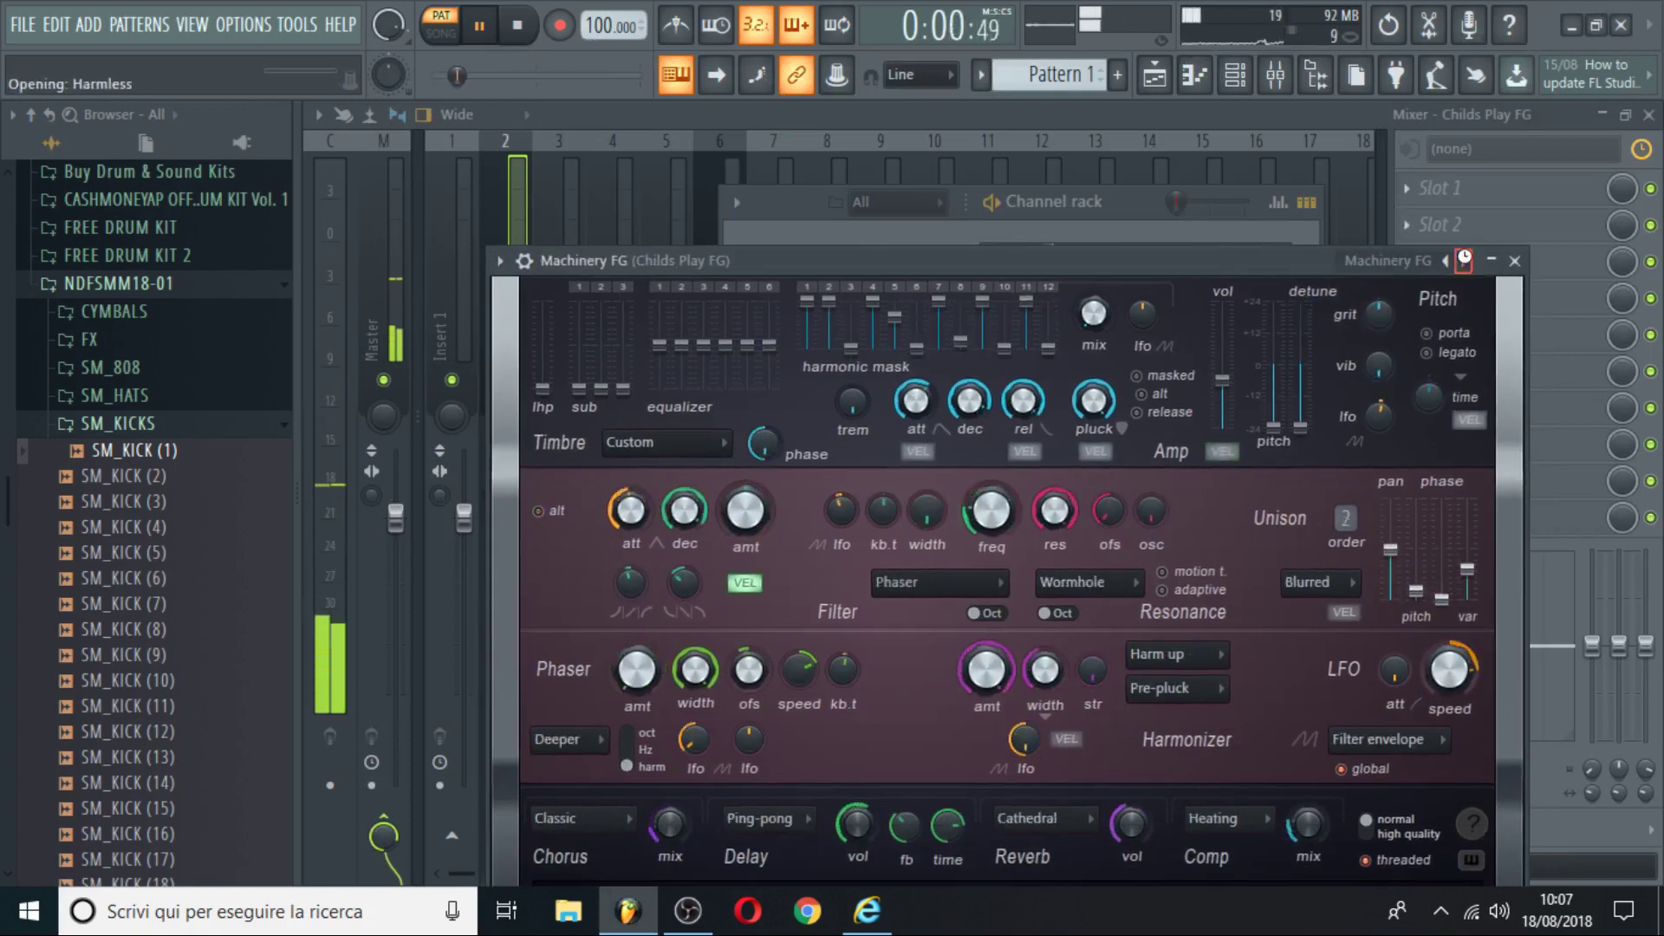
click(1466, 261)
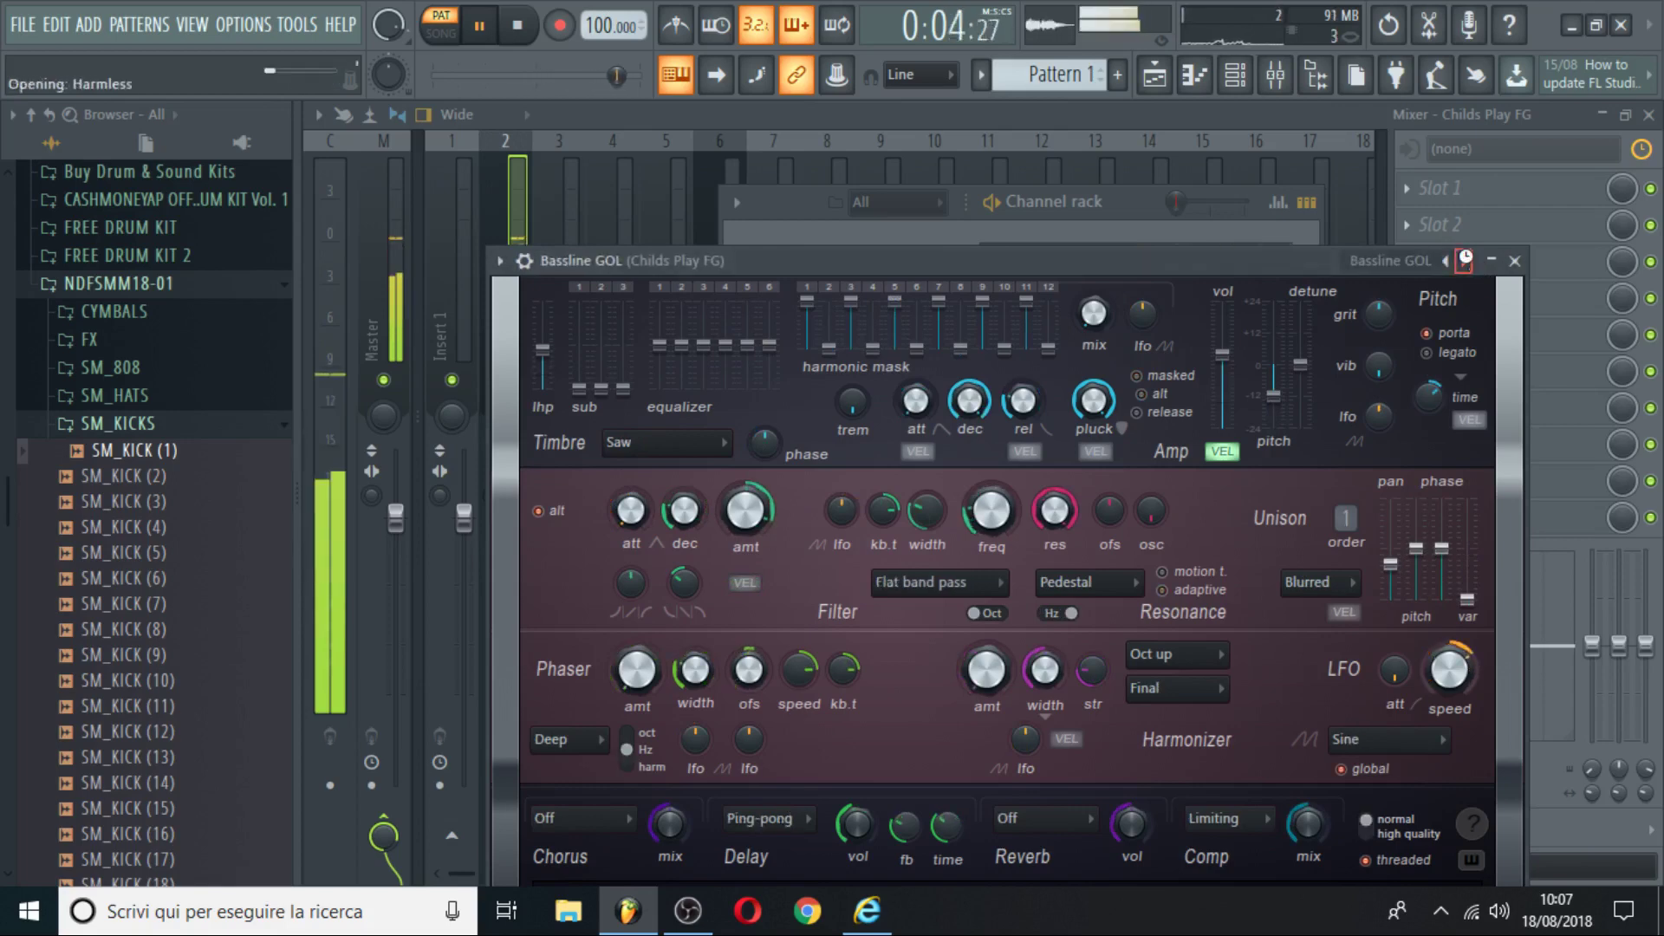
click(1466, 261)
Route the Bit Wobbly AG channel to a free mixer track and lower that track's volume.
click(1119, 233)
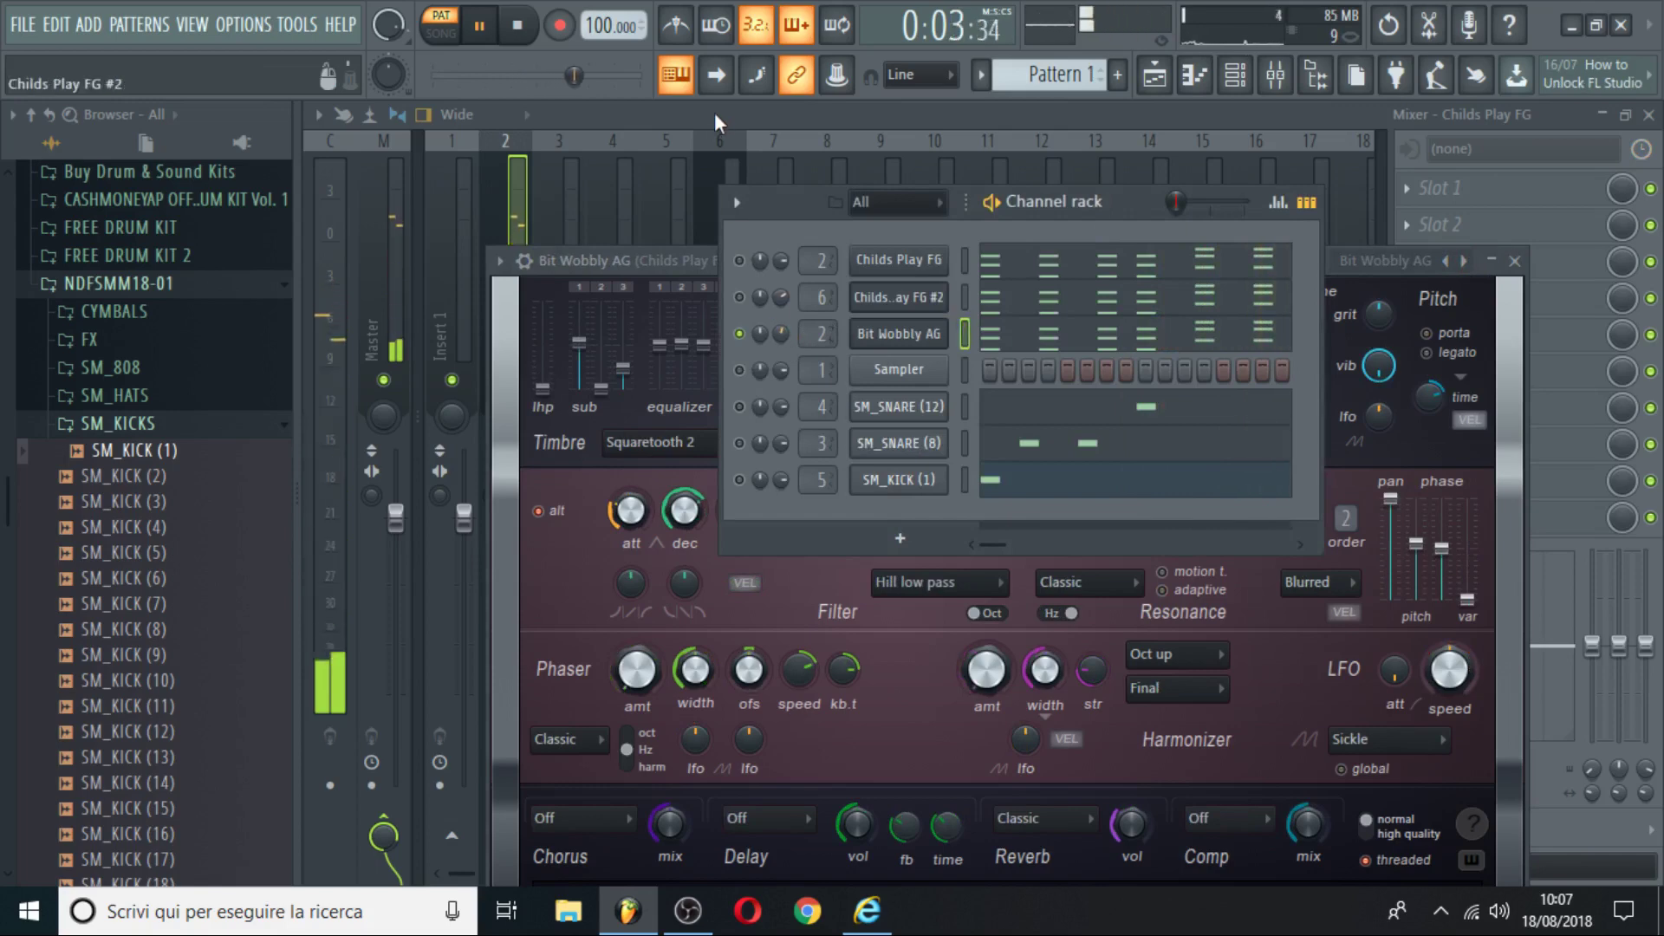
click(880, 340)
click(897, 336)
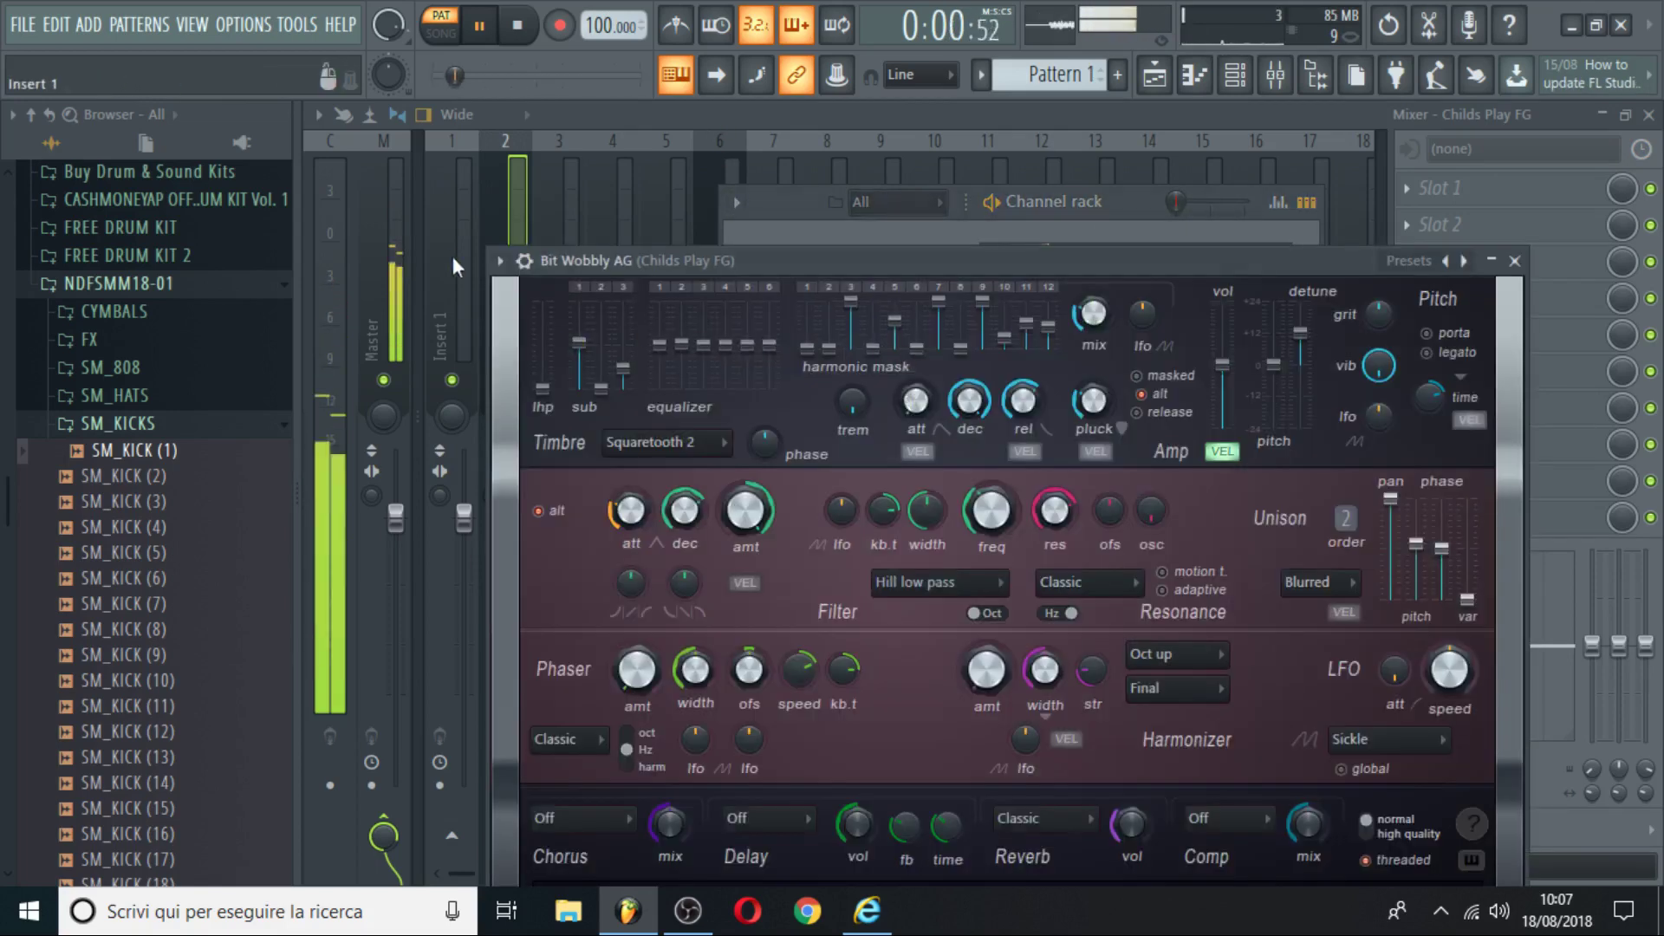
click(501, 261)
mouse_move(555, 296)
click(876, 336)
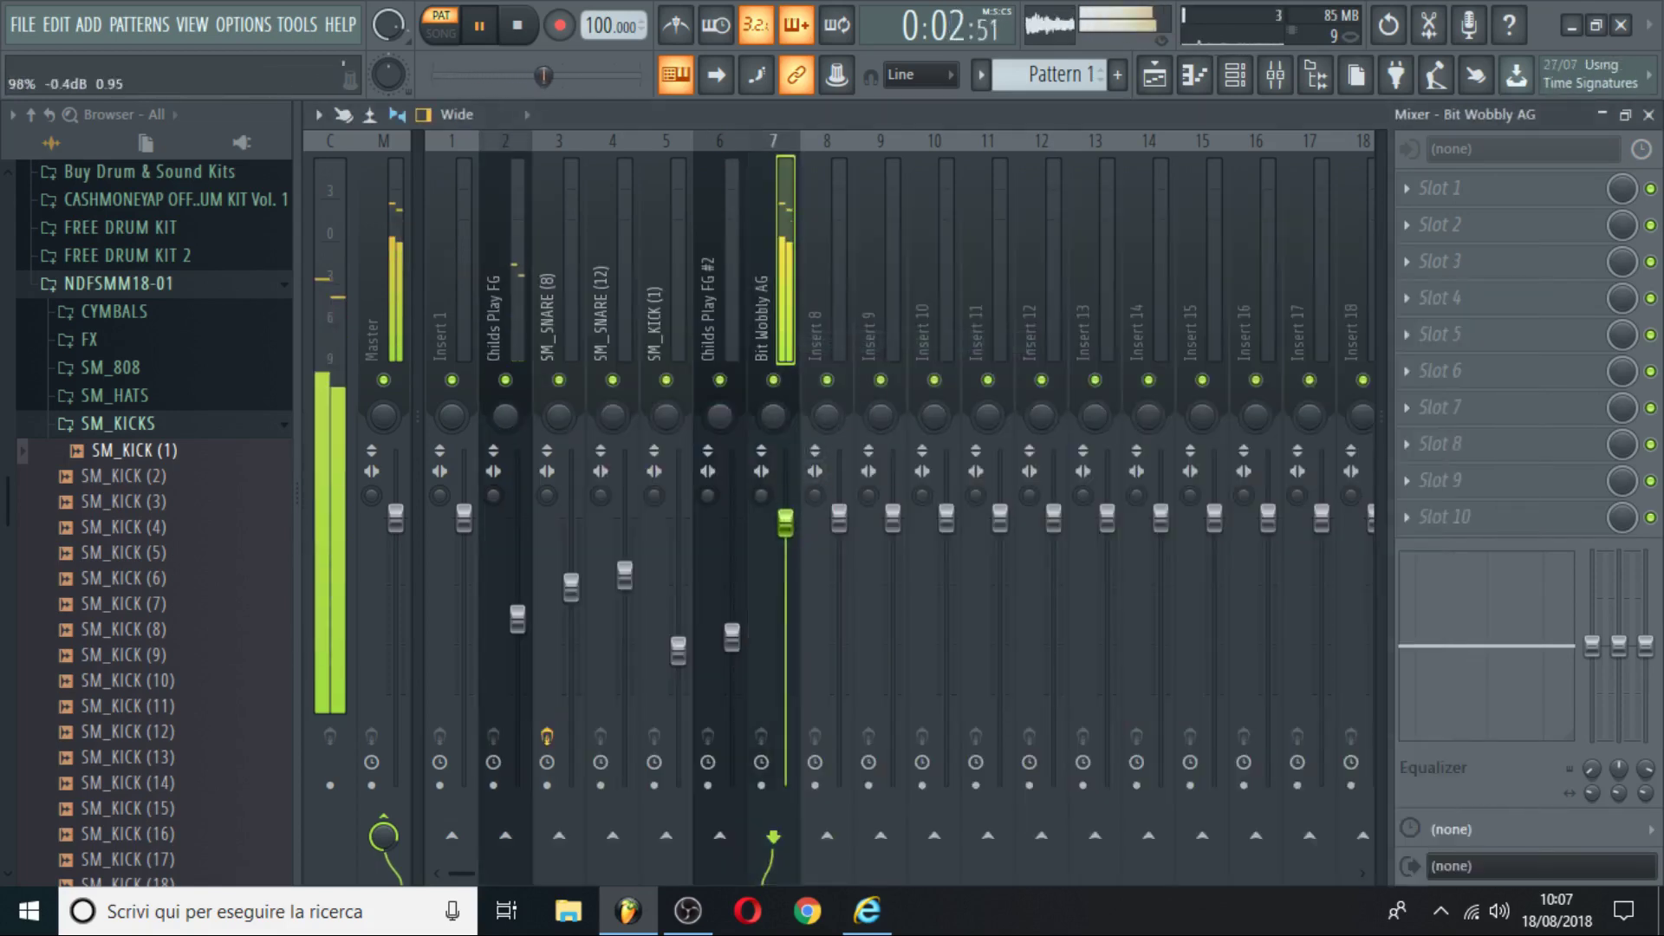
Load Fruity parametric EQ 2 in the first effect slot of the Bit Wobbly AG track and pull band 1 down to cut the lows.
click(1478, 191)
click(967, 799)
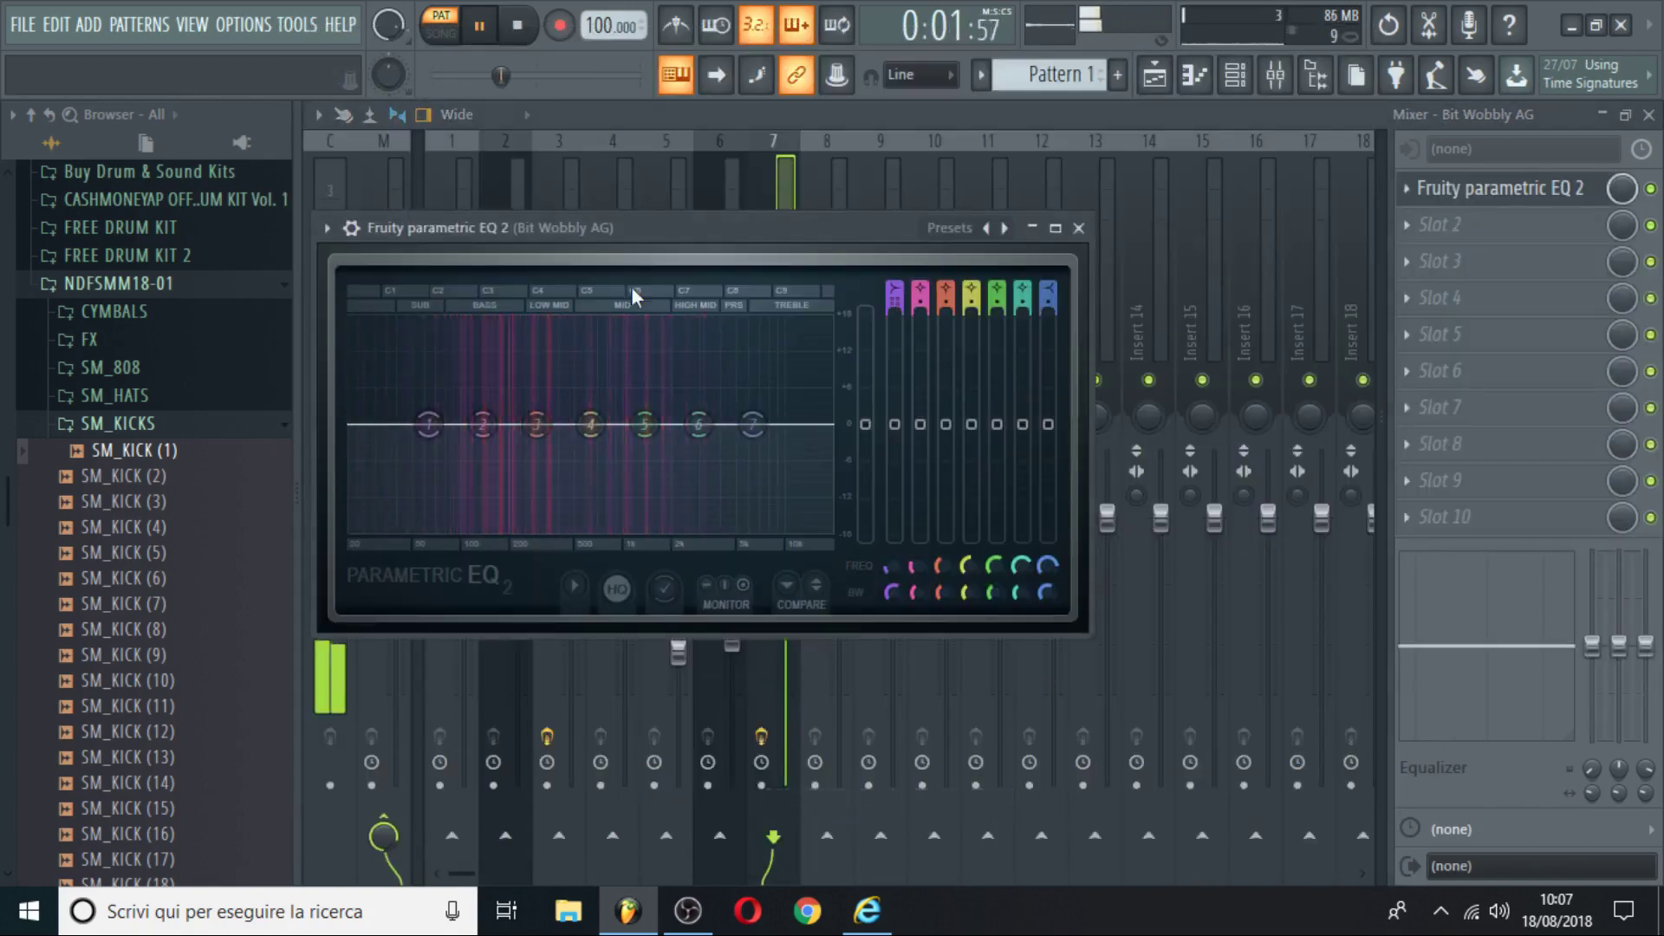
drag(428, 424, 512, 525)
key(Escape)
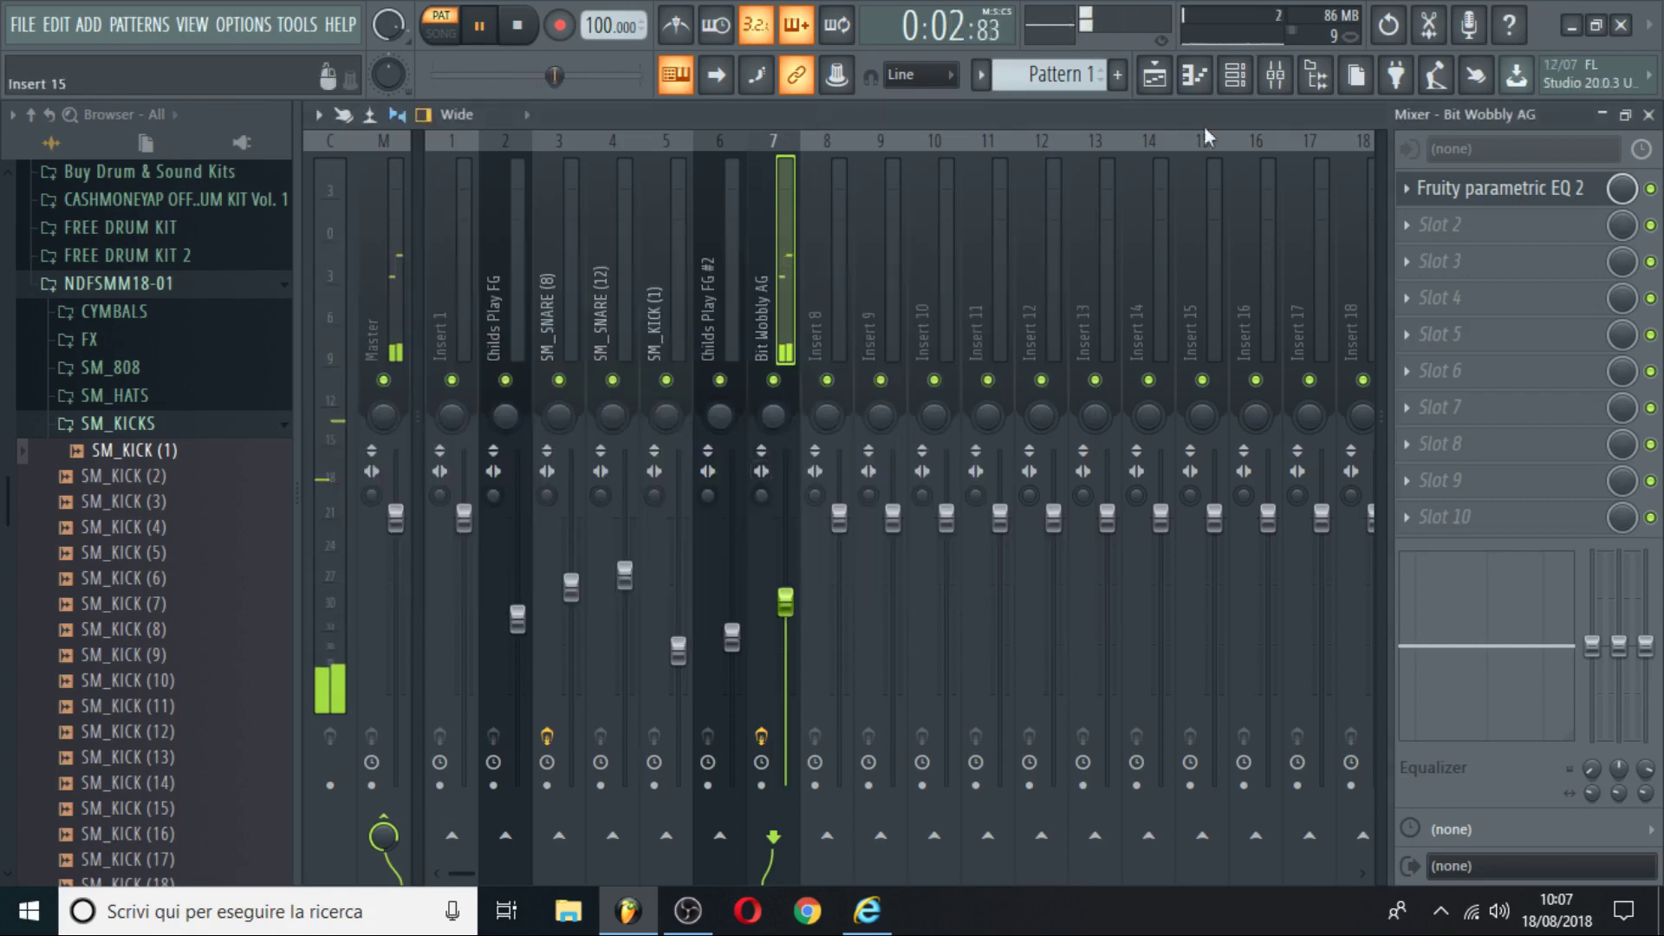
Bring up the piano roll and channel rack, and unmute the Childs Play FG and Childs Play FG #2 channels.
key(F7)
key(F6)
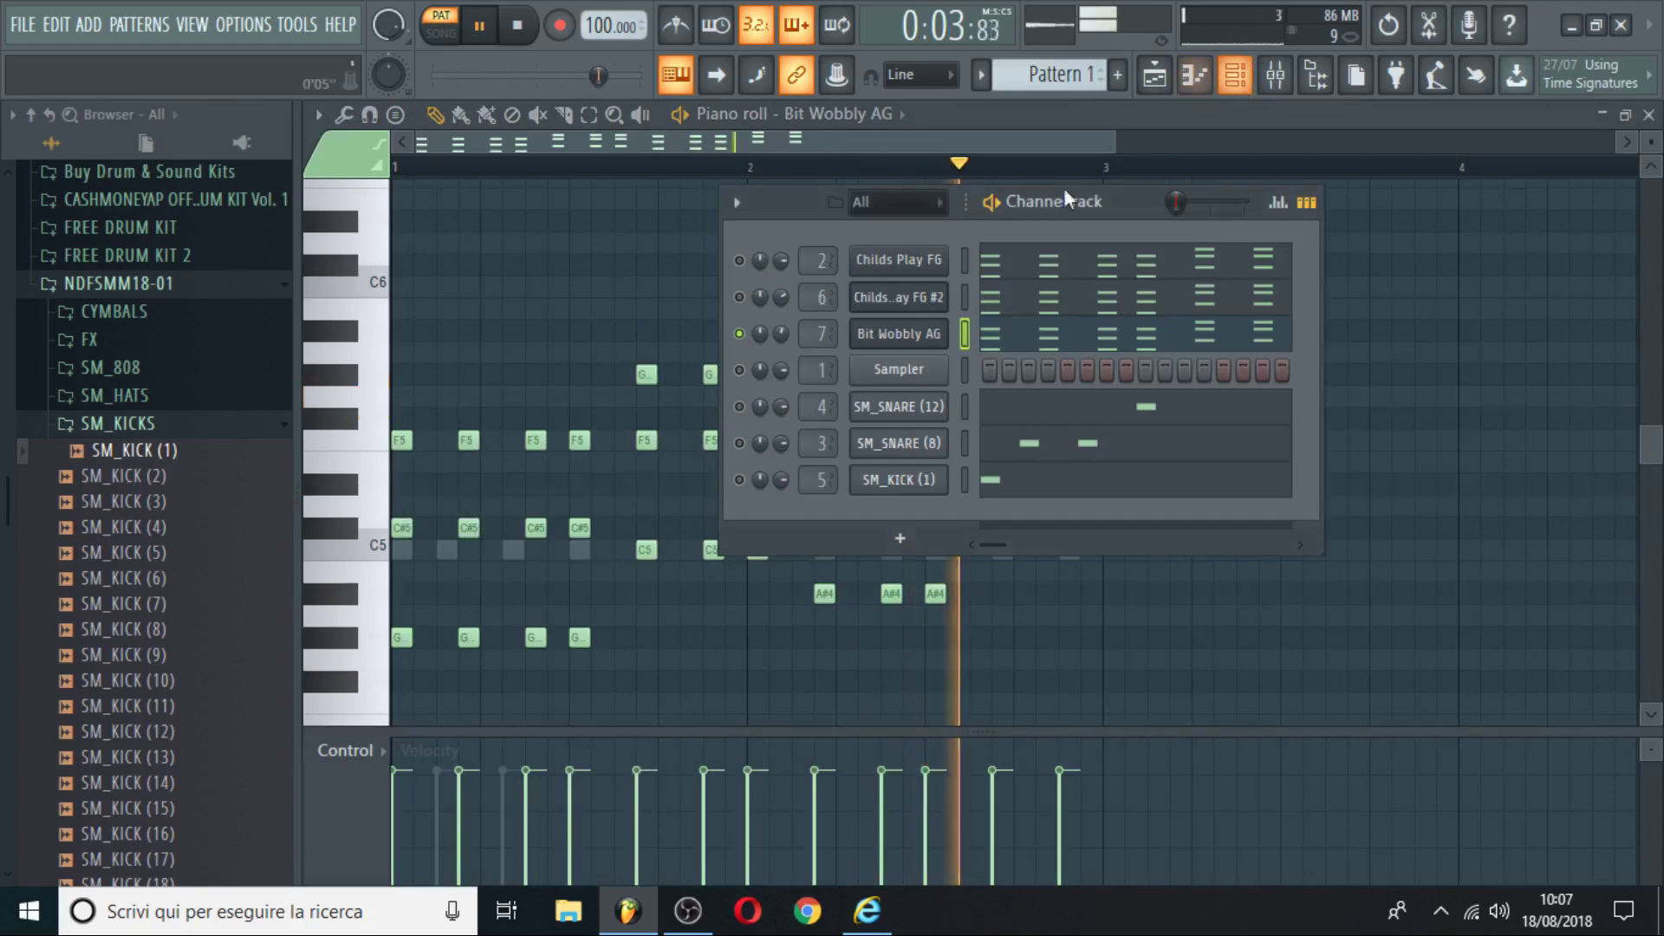
click(741, 297)
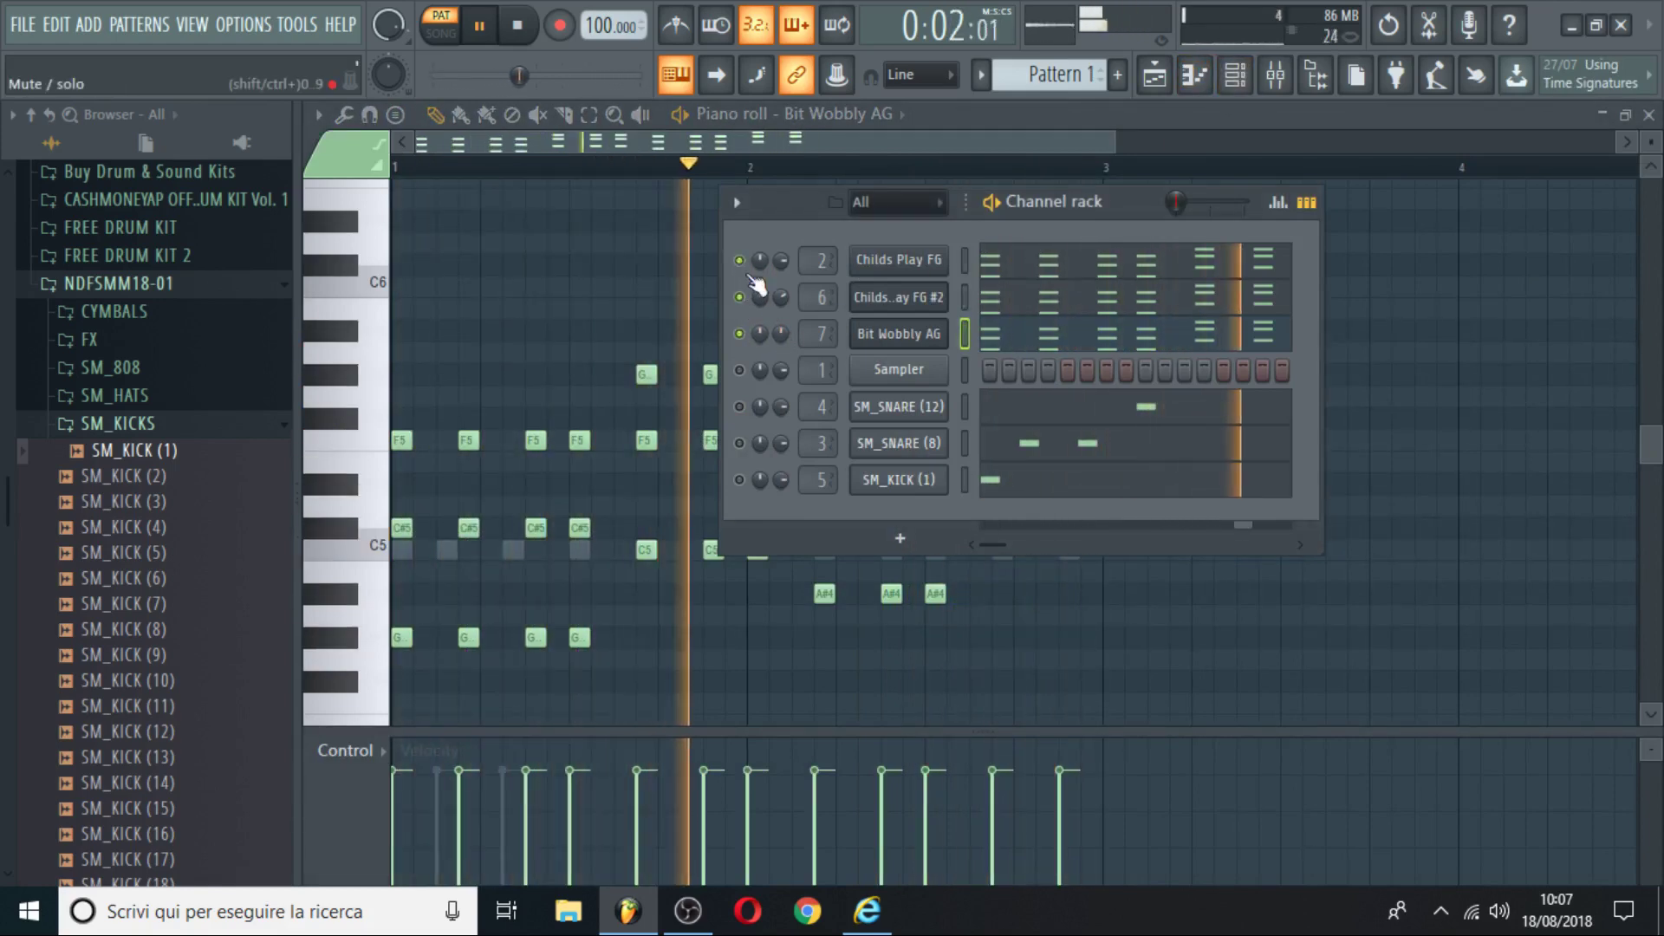
click(1237, 77)
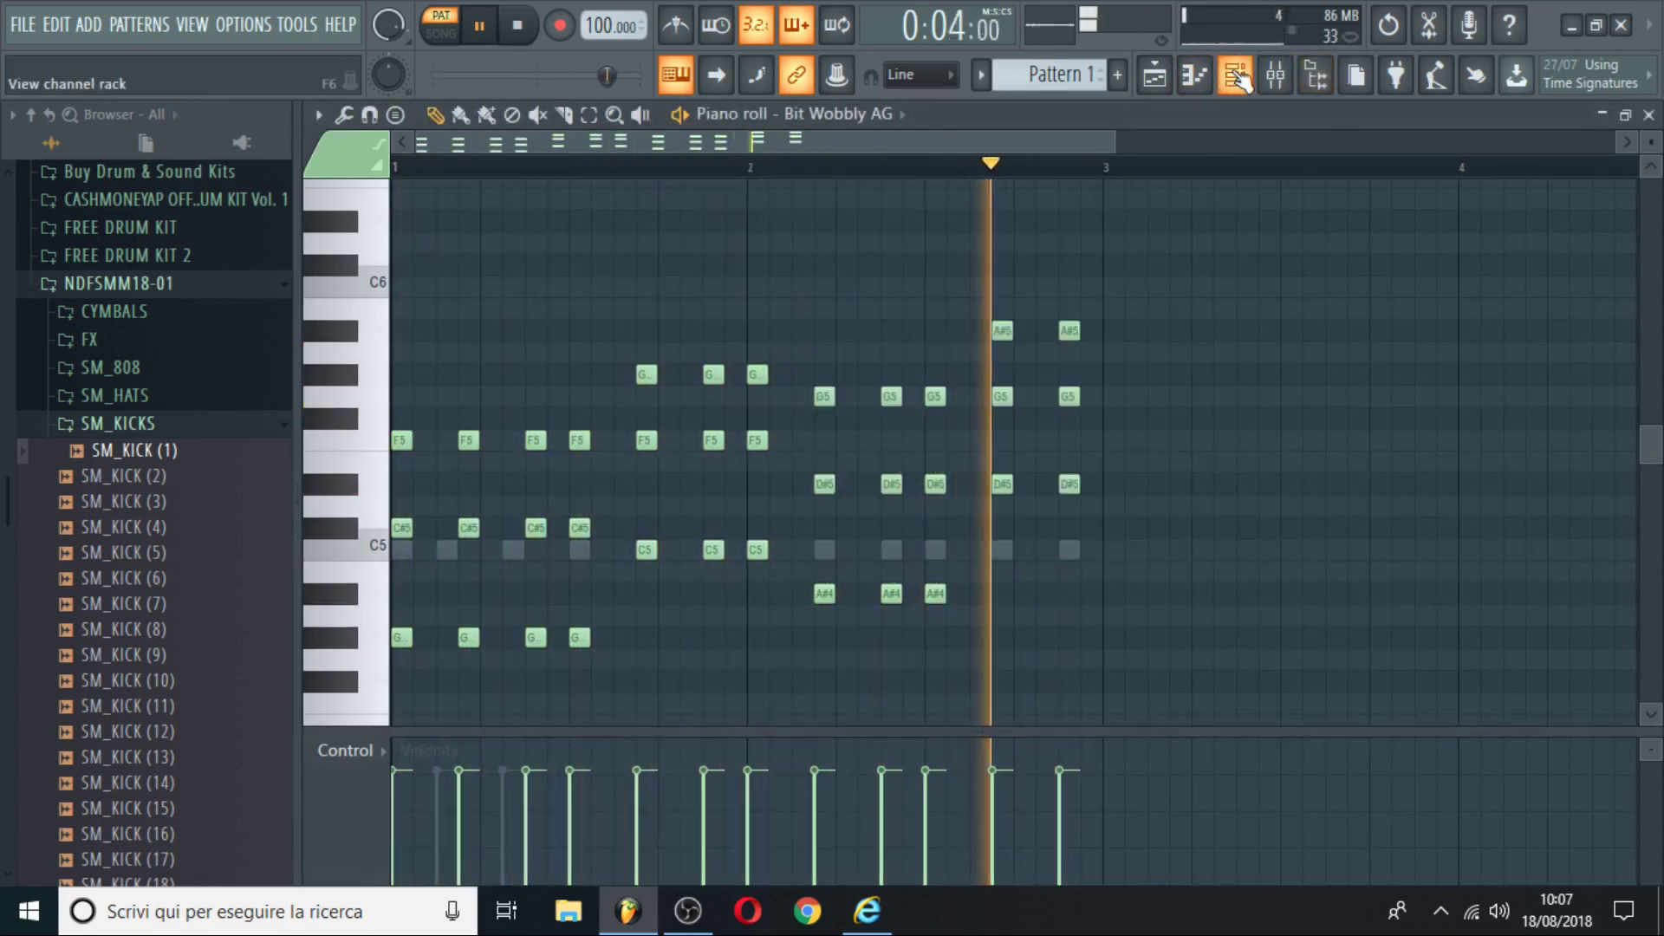
click(1237, 76)
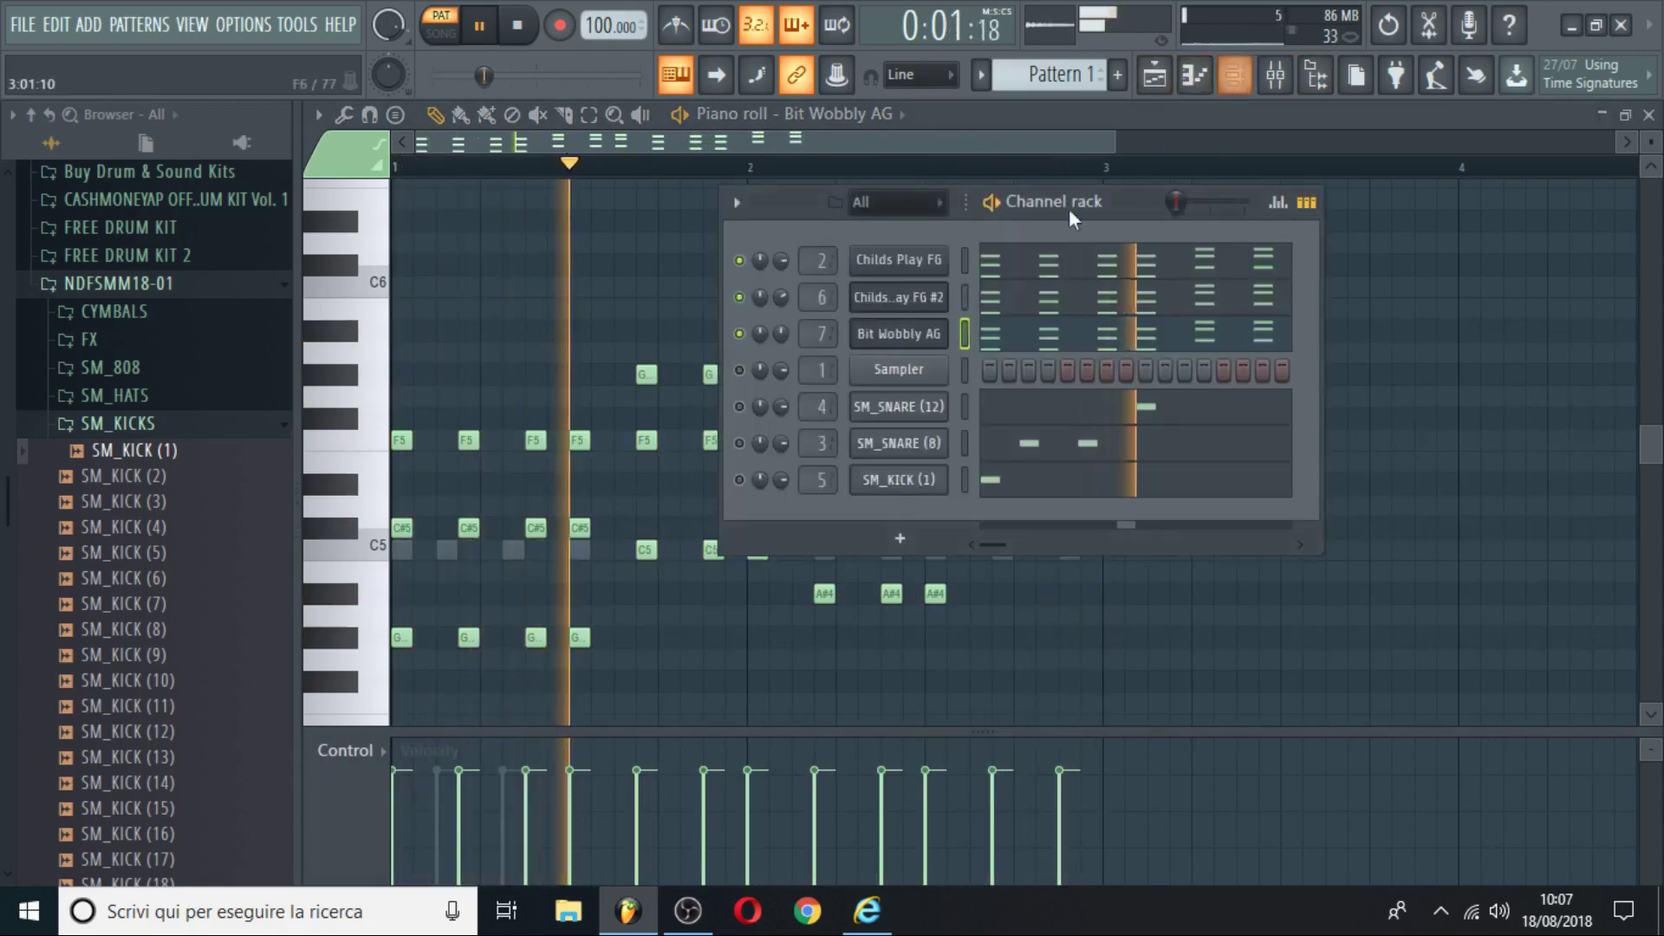
Unmute the Sampler, SM_SNARE (12), SM_SNARE (8) and SM_KICK (1) channels.
click(738, 371)
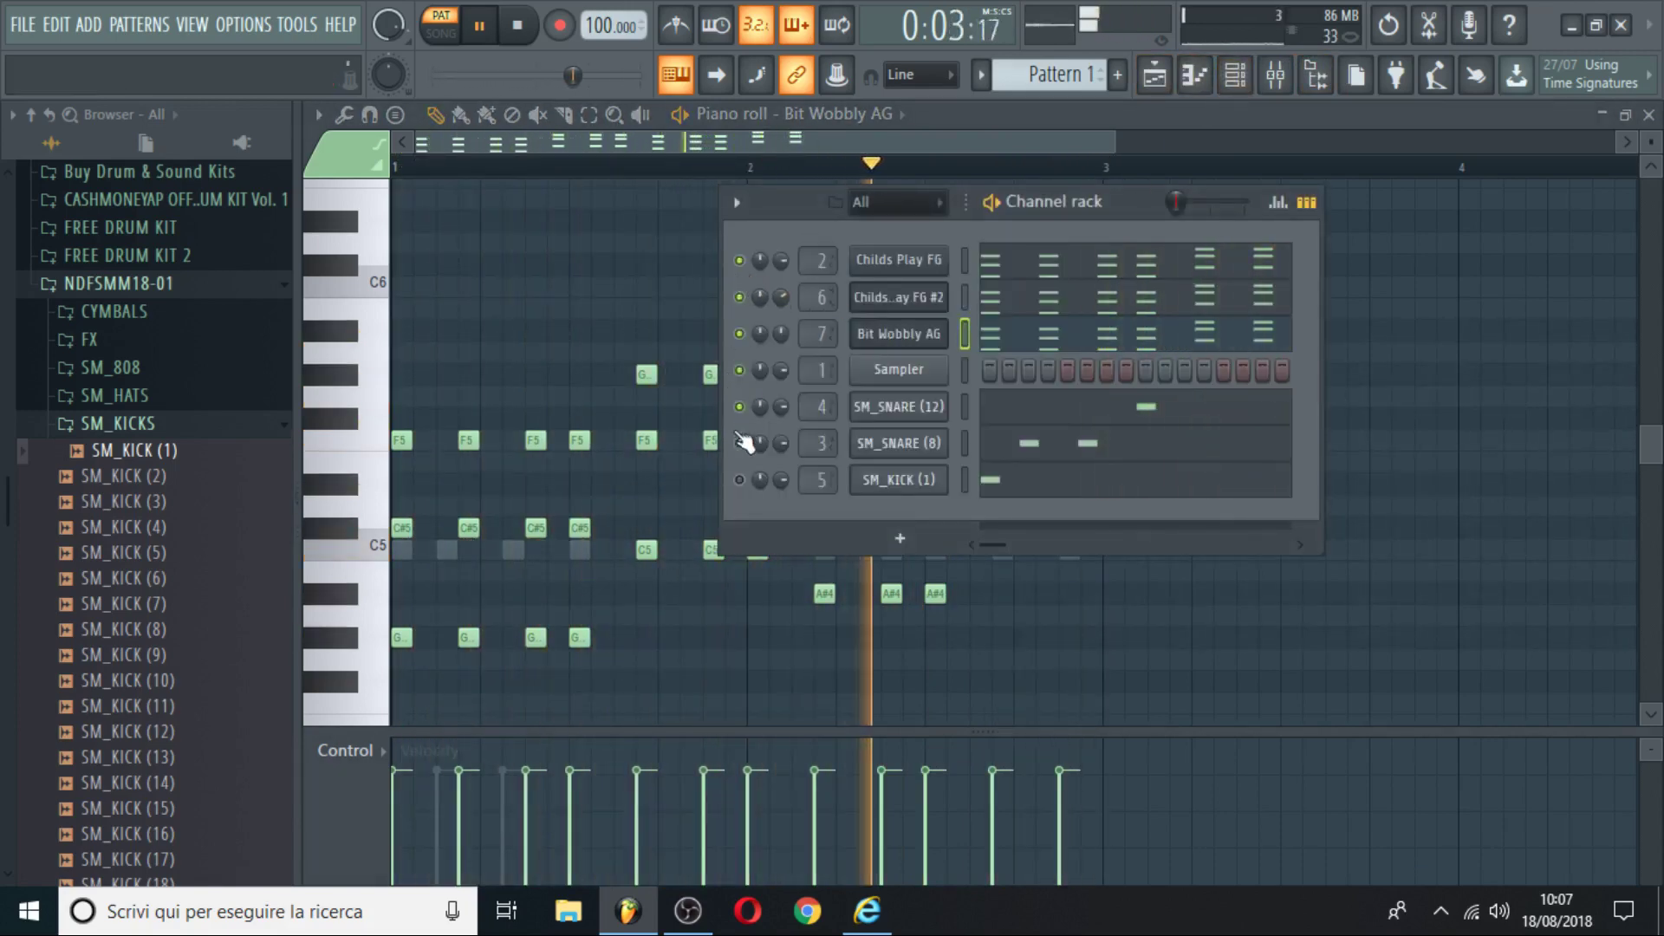
click(739, 443)
click(739, 480)
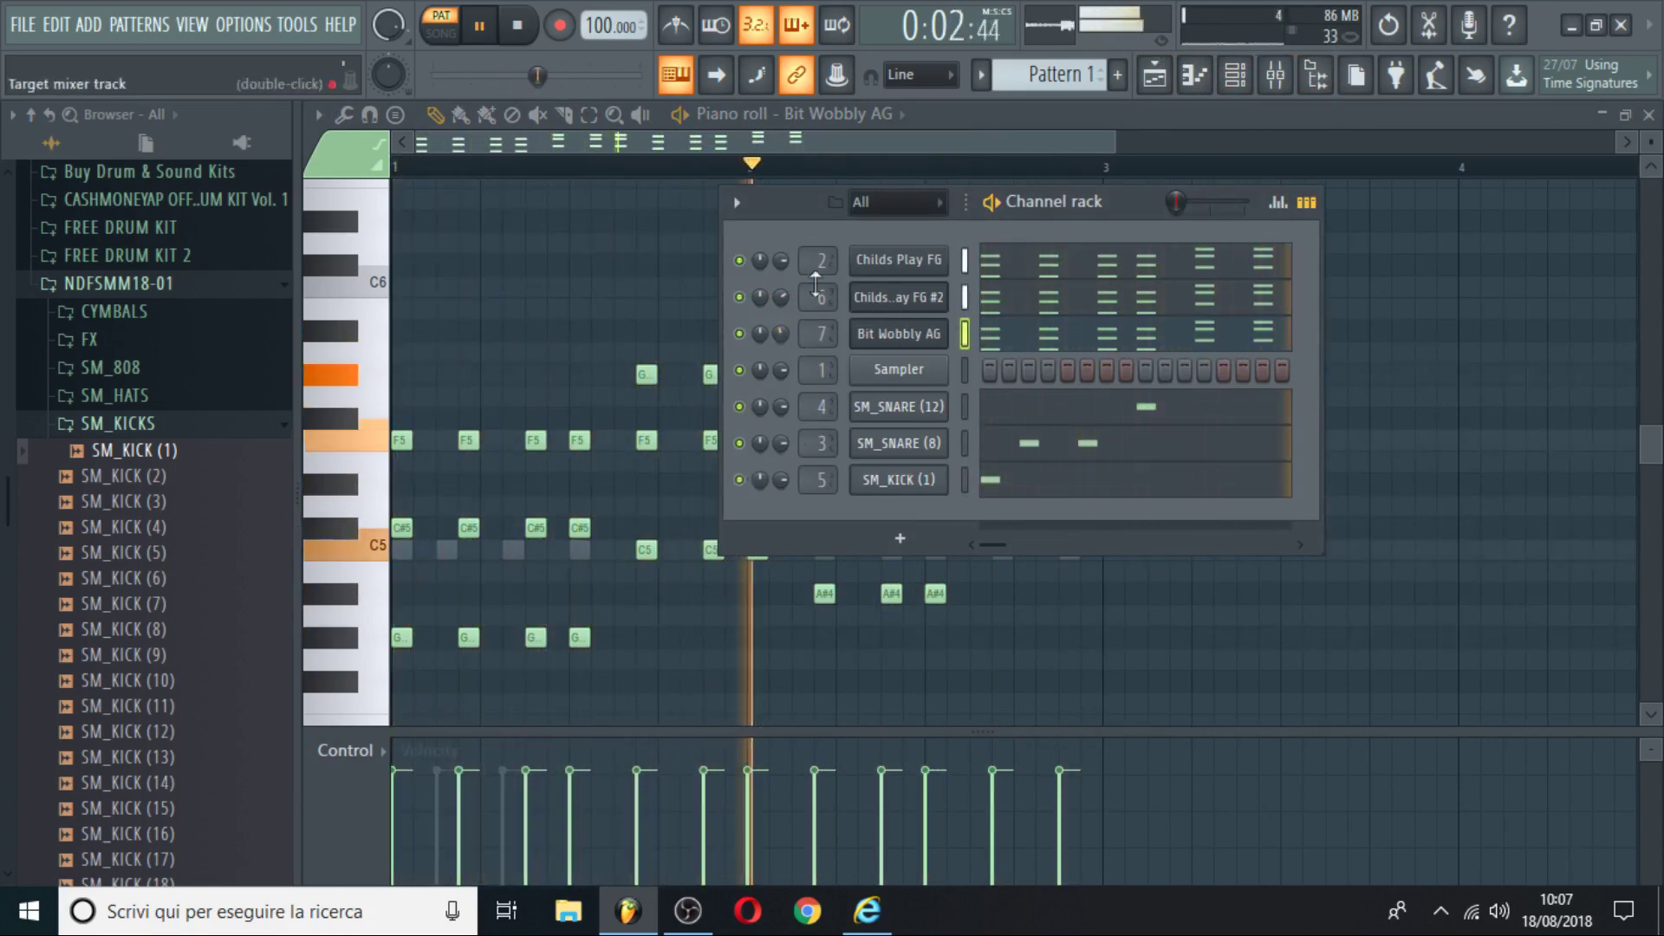
Compare the full beat with the Childs Play FG and Childs Play FG #2 channels muted and unmuted.
click(1235, 77)
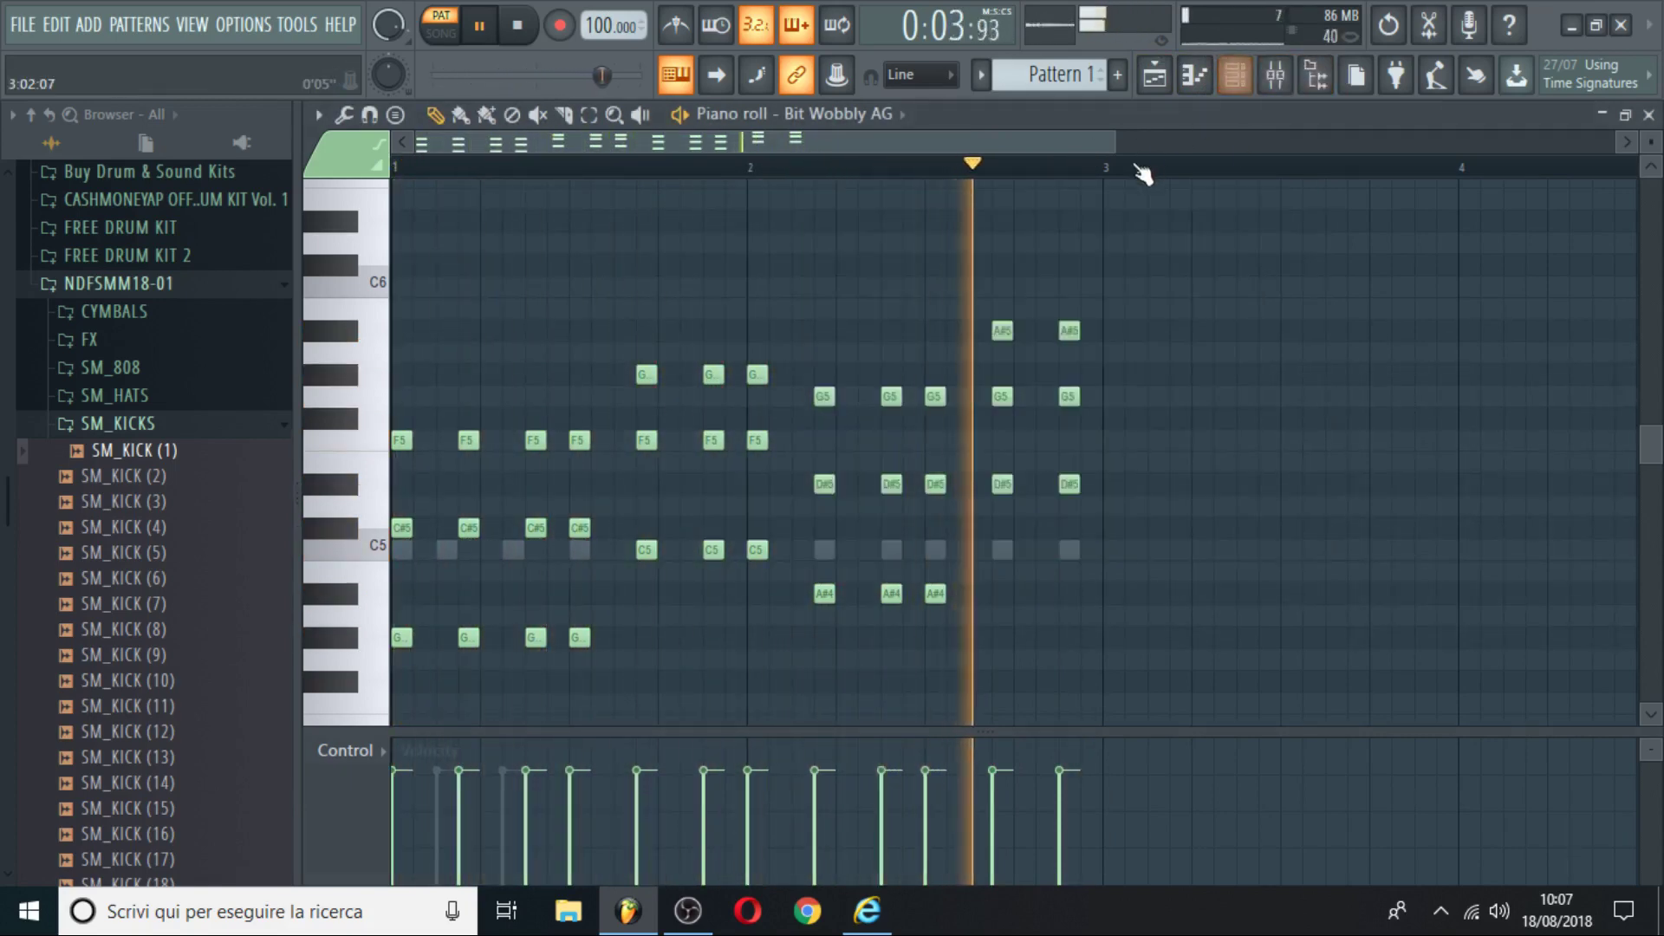
click(1235, 76)
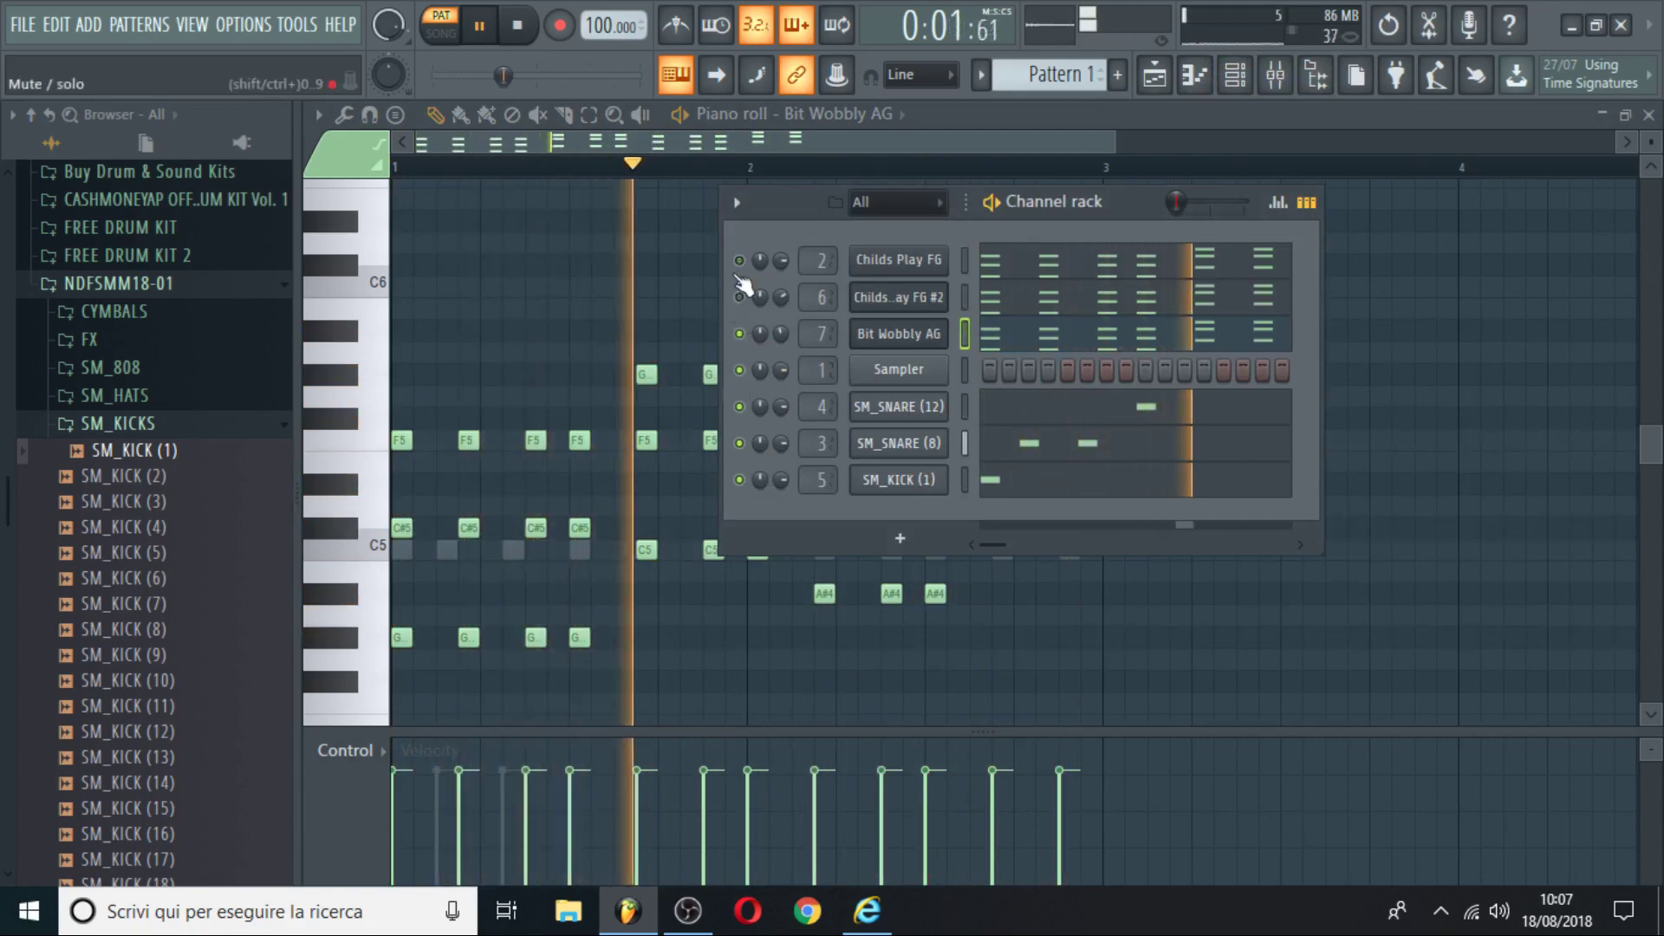
click(741, 297)
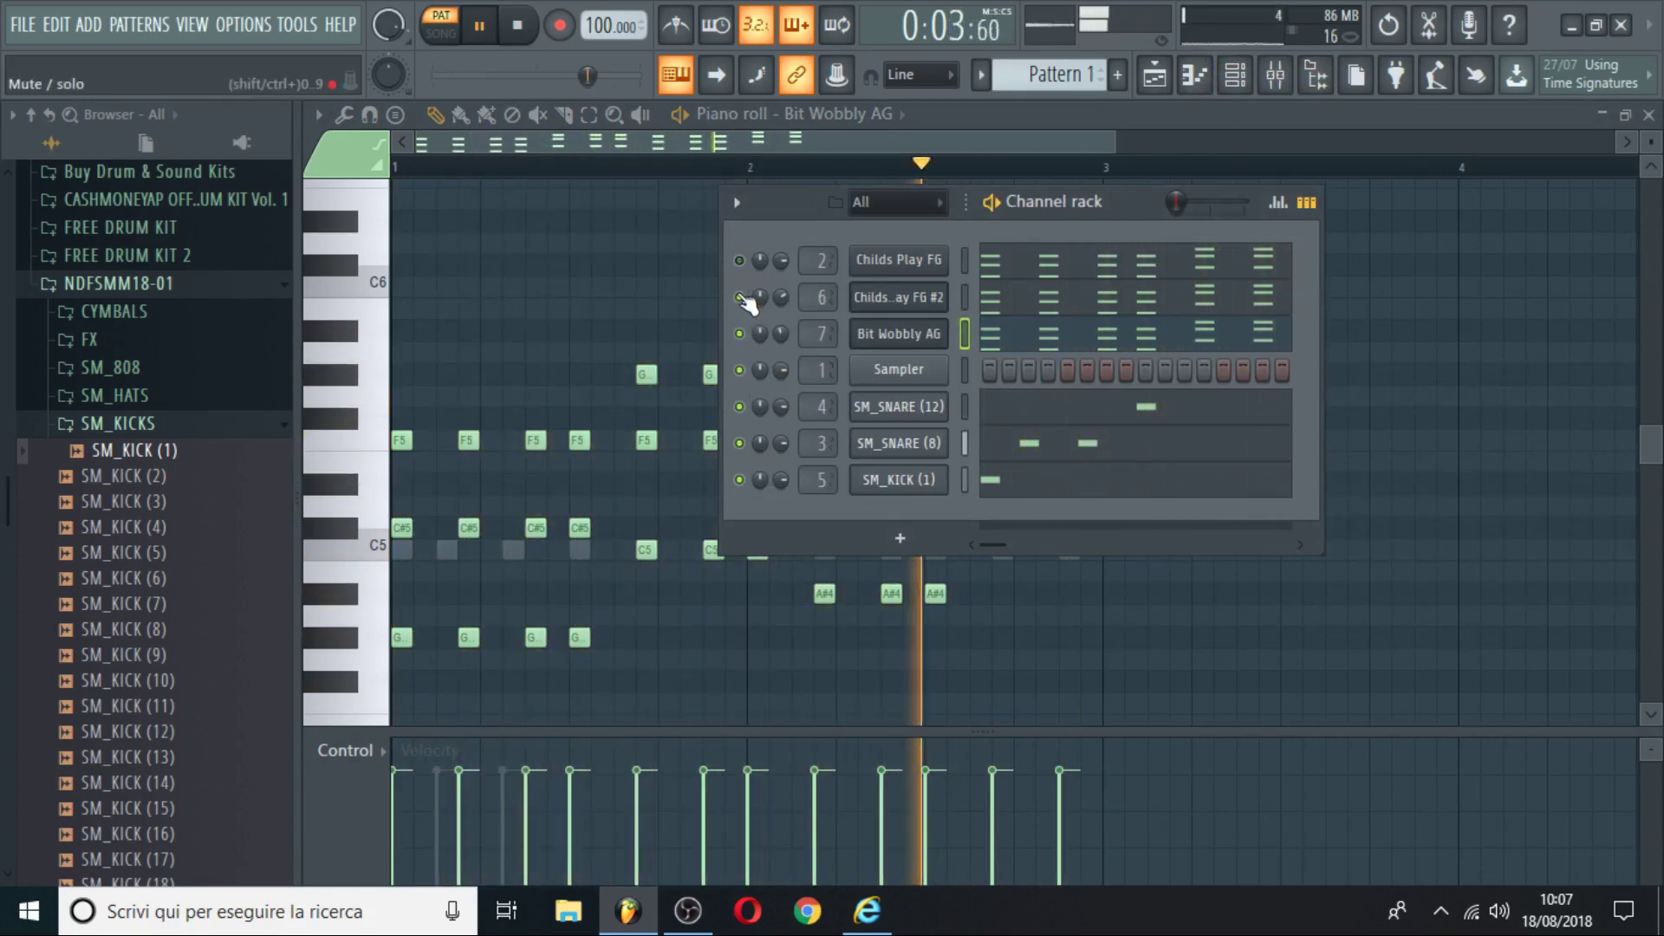
click(740, 297)
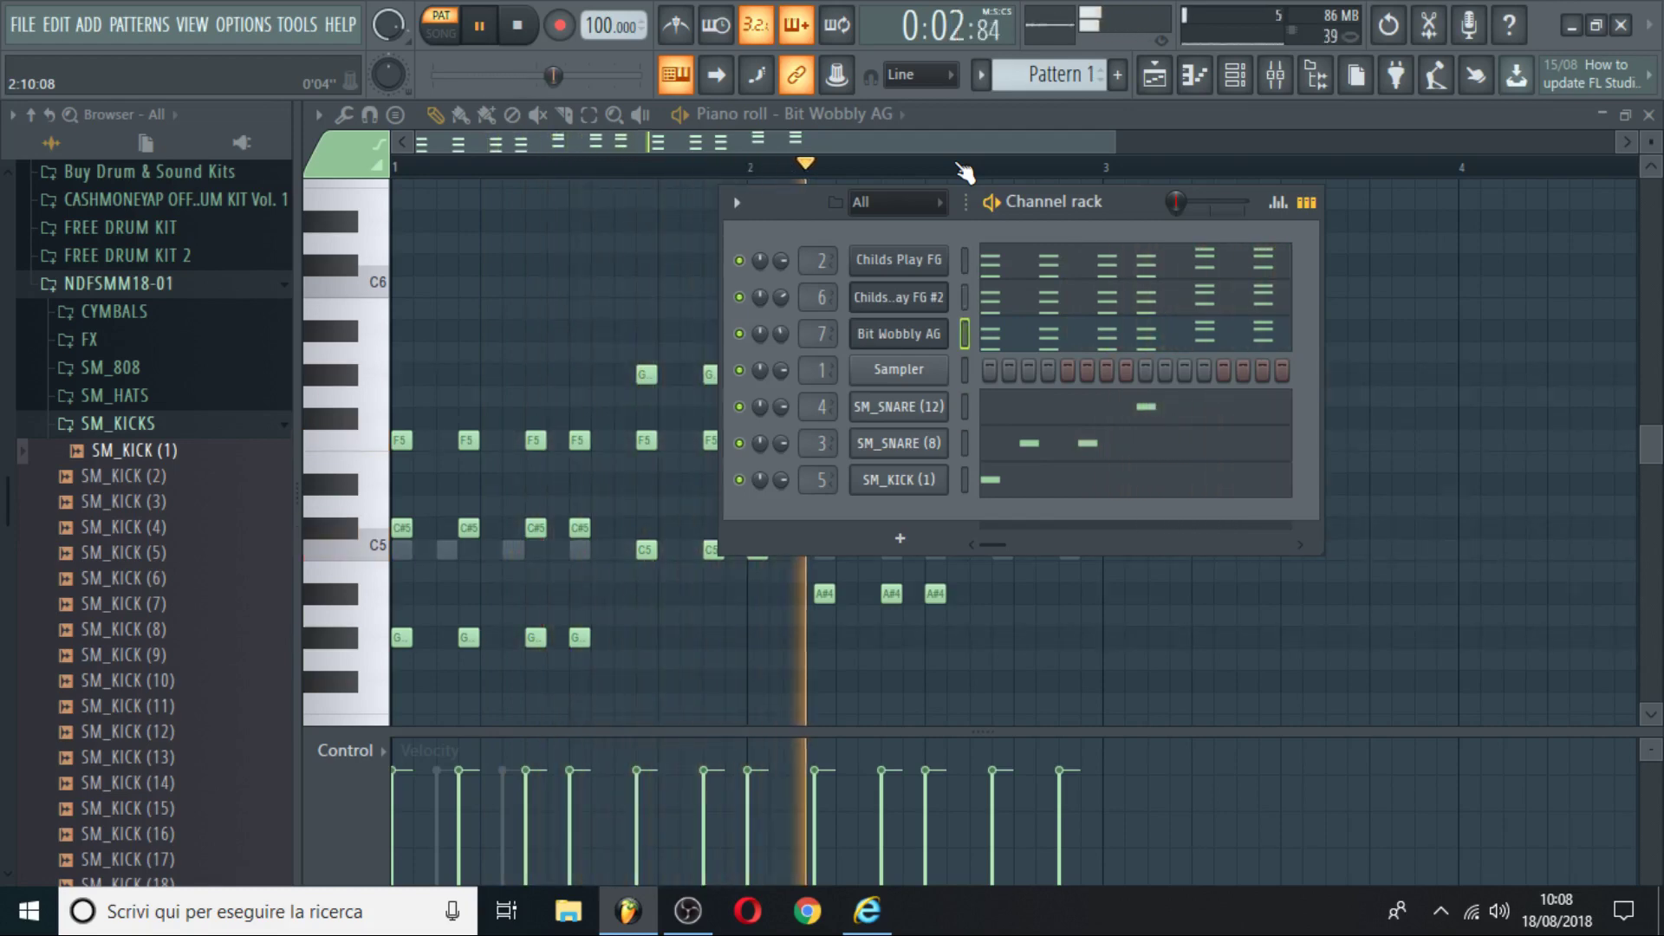
Clone the Bit Wobbly AG channel and route the clone to mixer track 8.
right_click(911, 347)
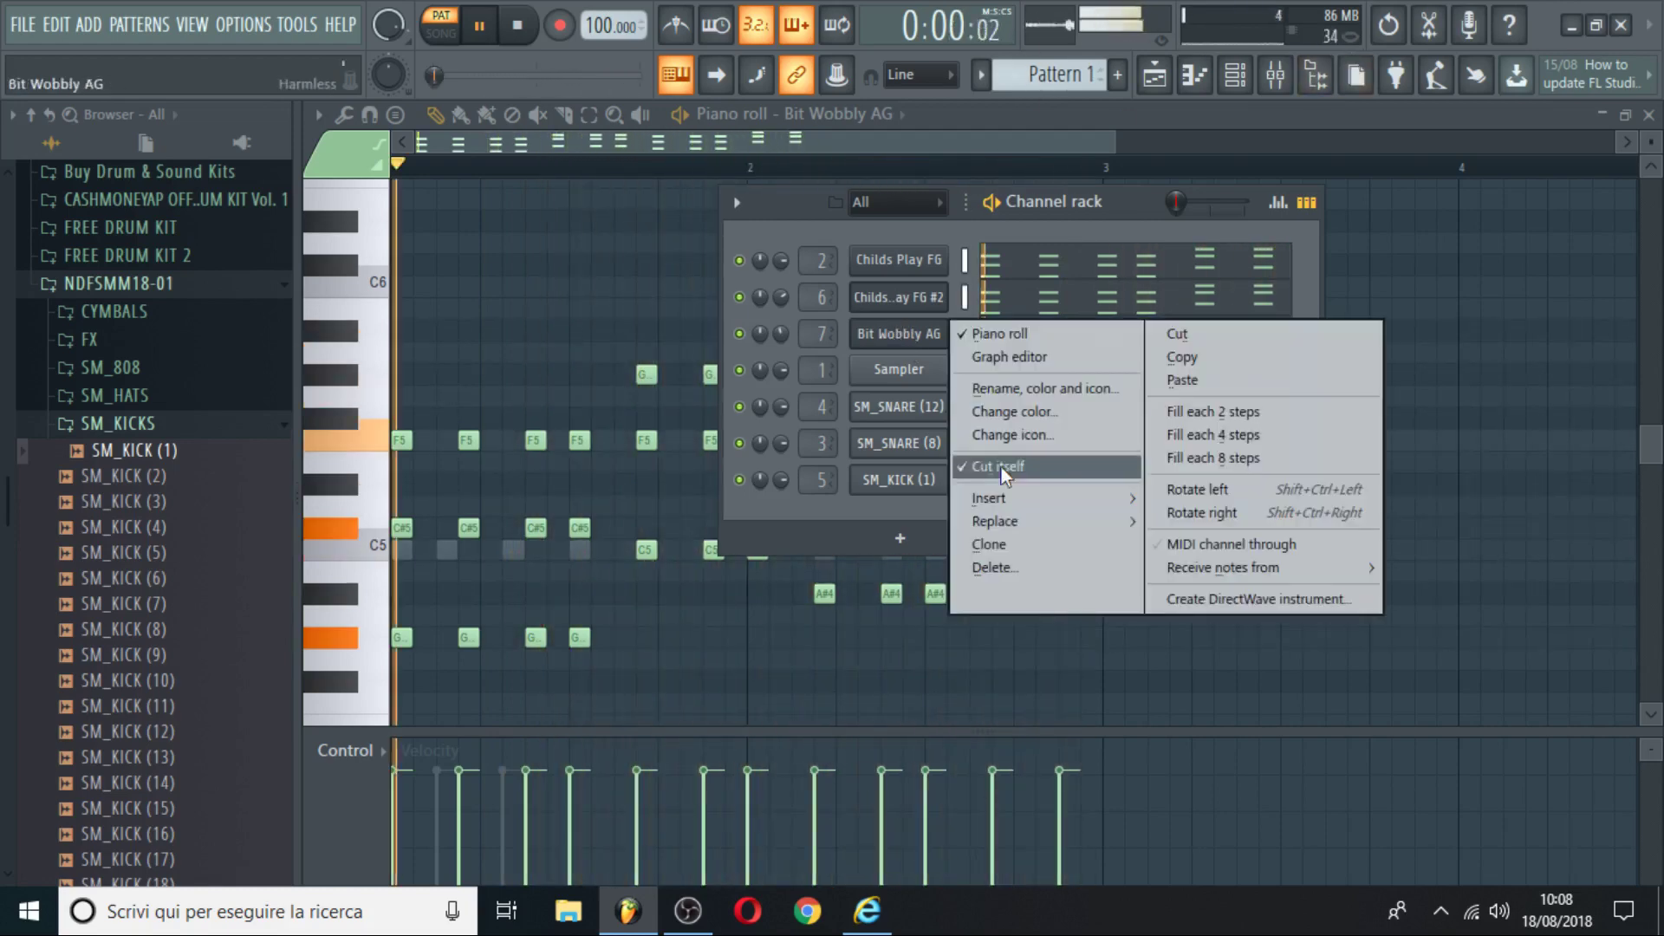
click(1010, 544)
drag(845, 294, 1000, 294)
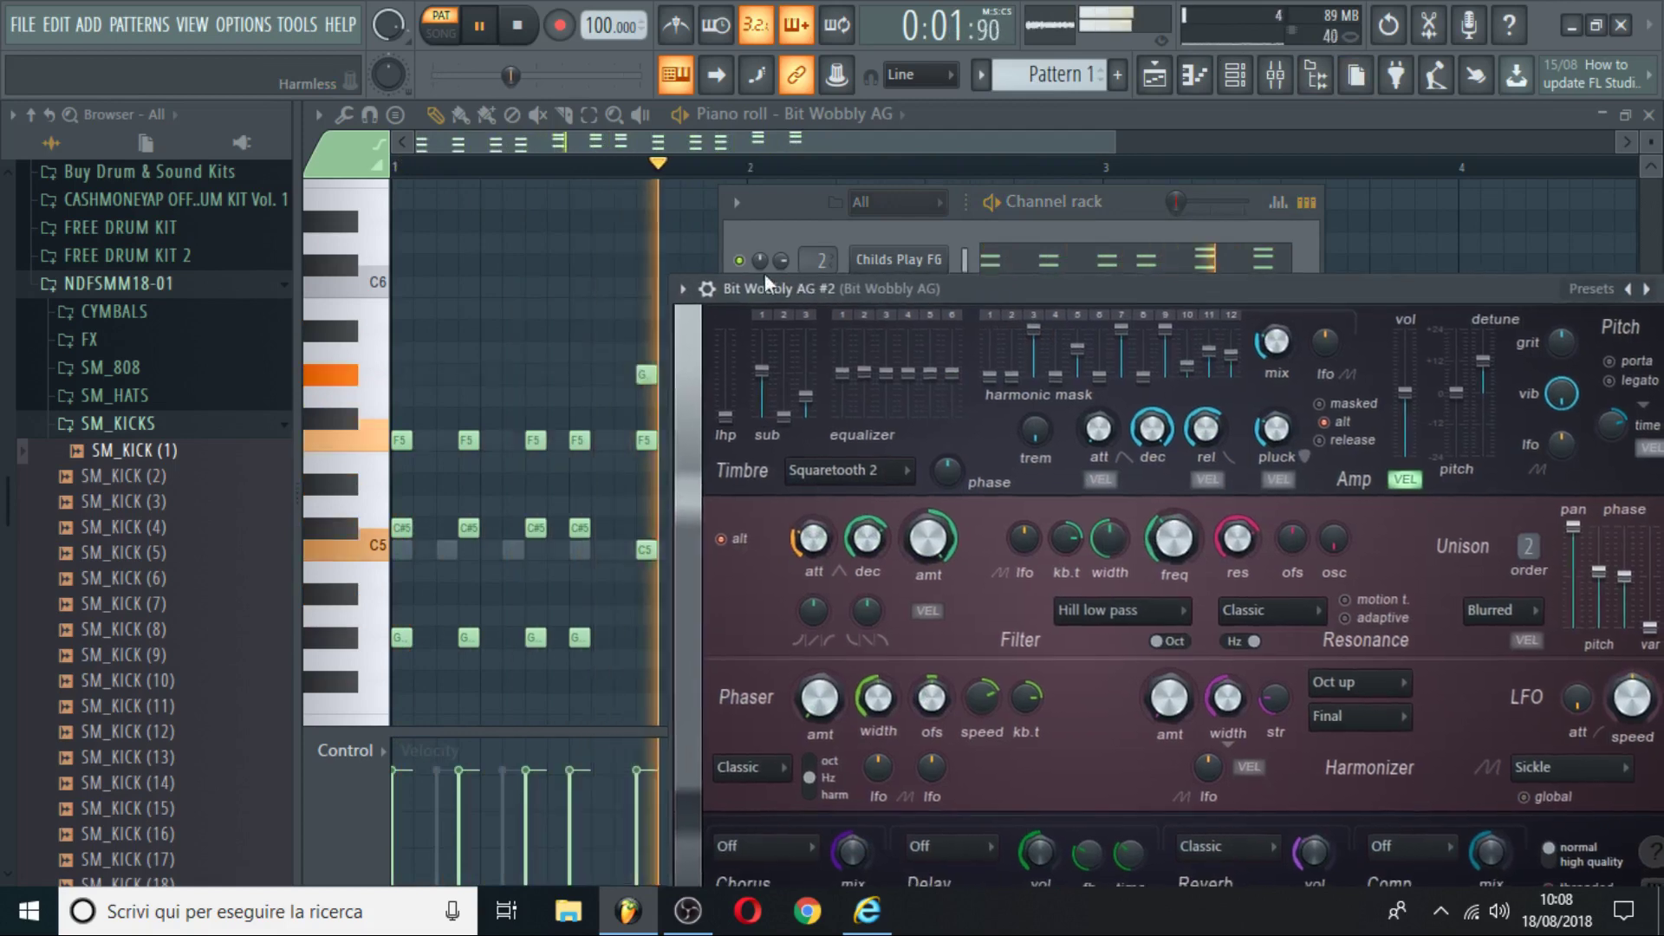
click(712, 292)
click(987, 366)
click(1235, 78)
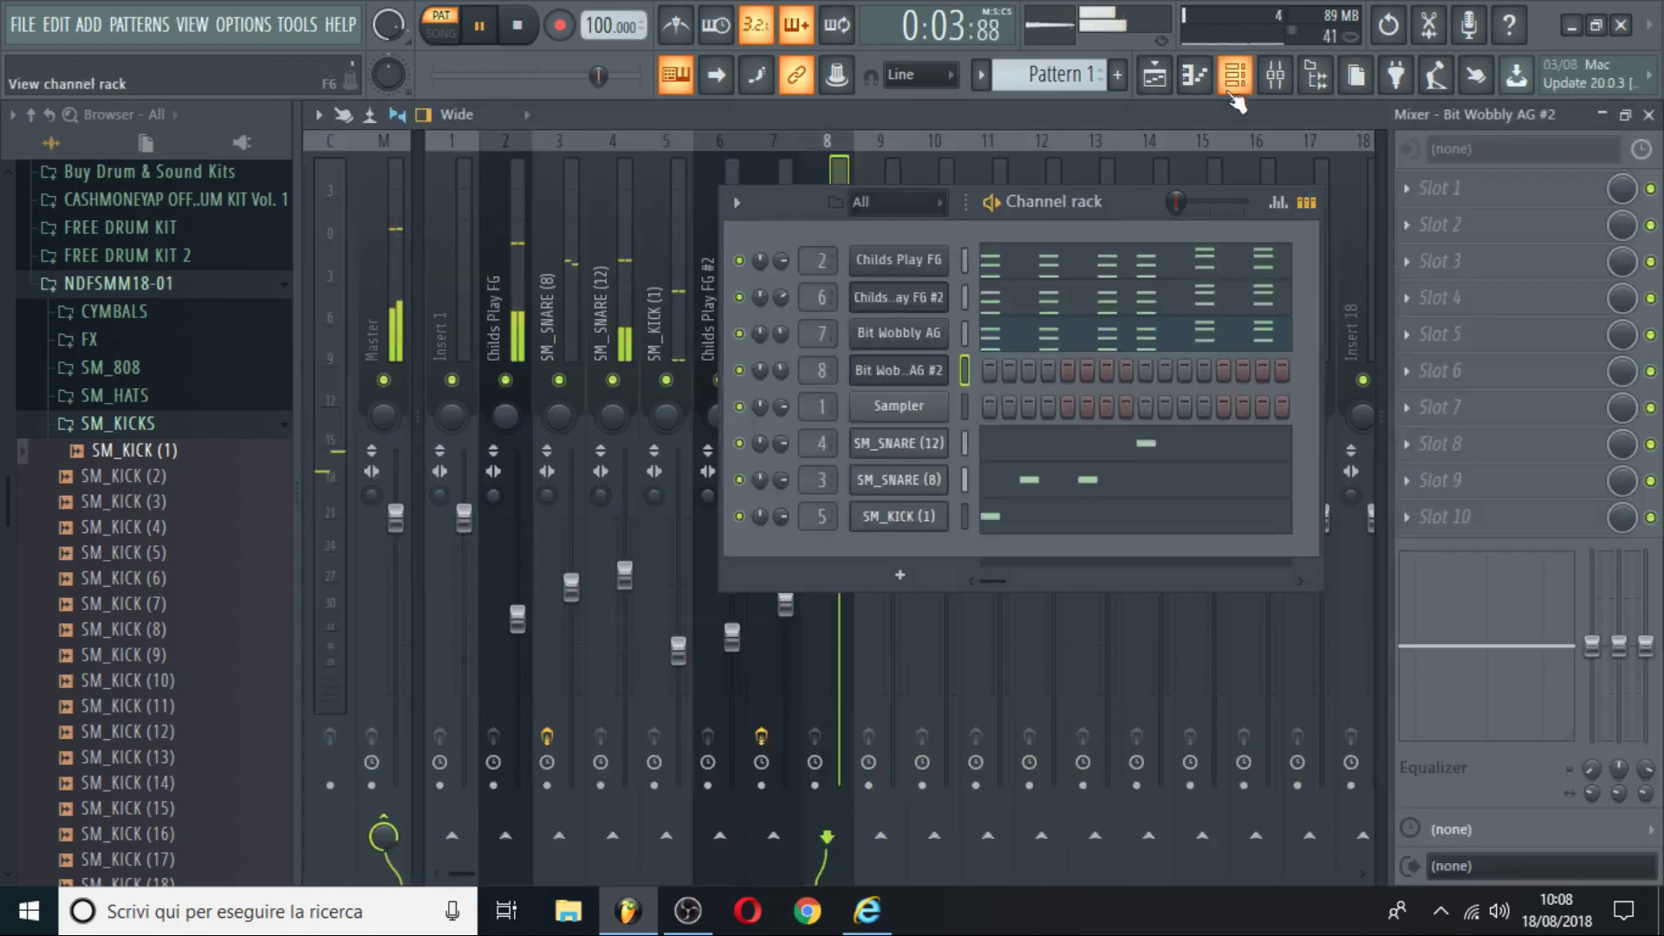
Copy the Bit Wobbly AG notes into the Bit Wobbly AG #2 channel and solo the clone.
right_click(750, 340)
key(Escape)
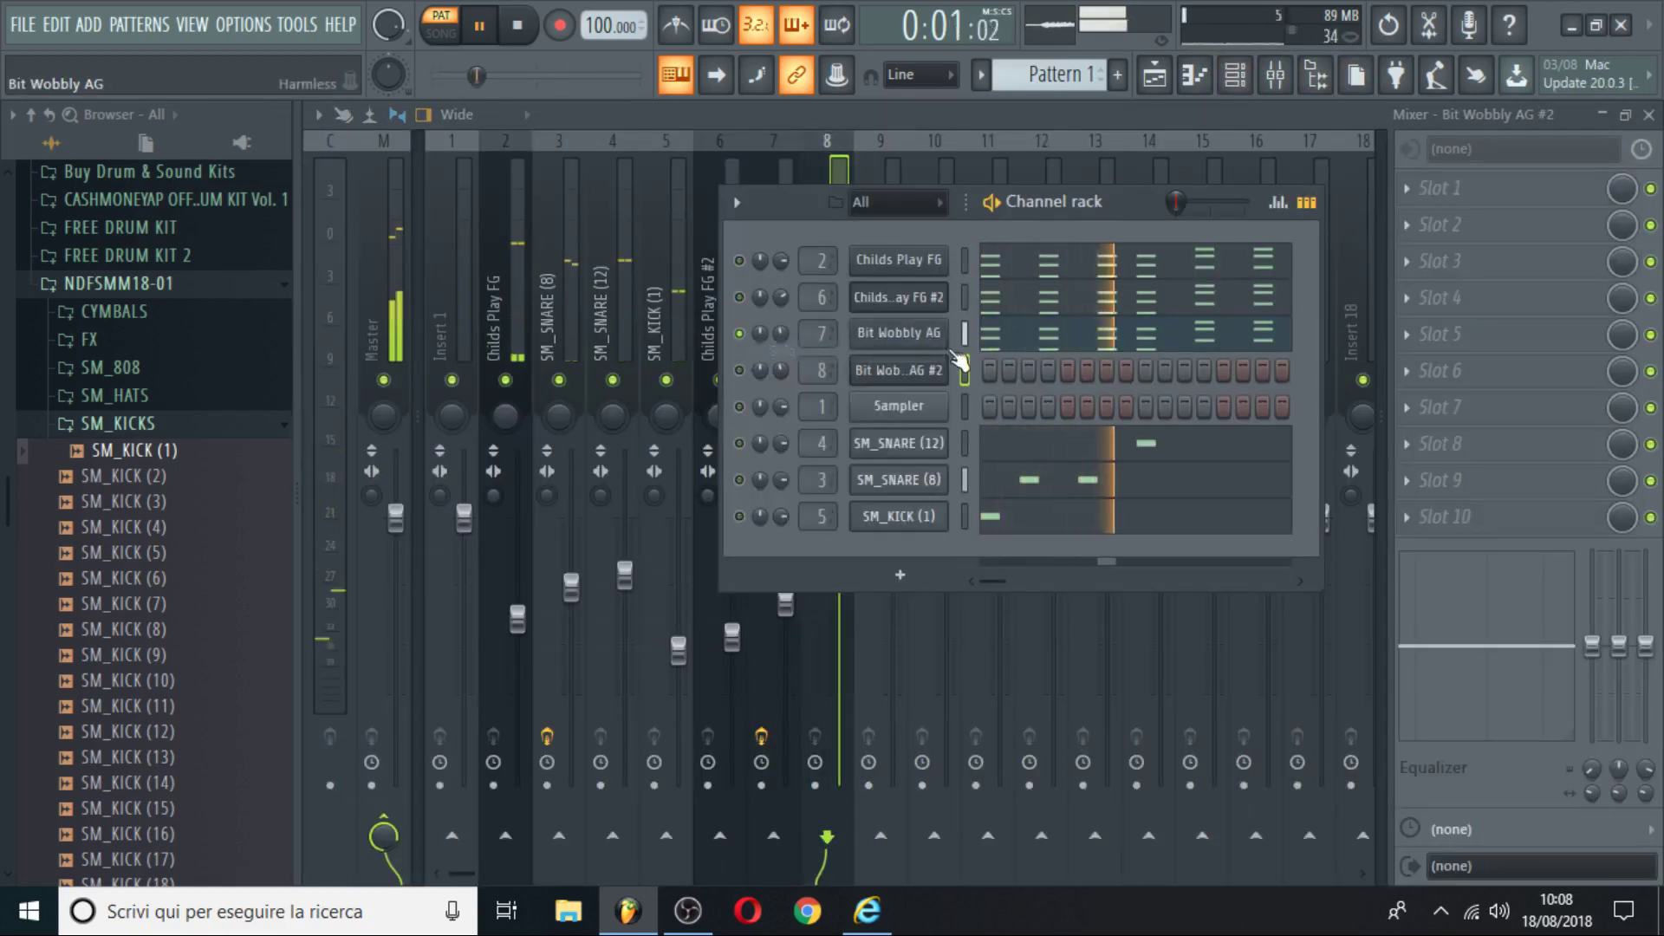
right_click(907, 372)
click(1175, 416)
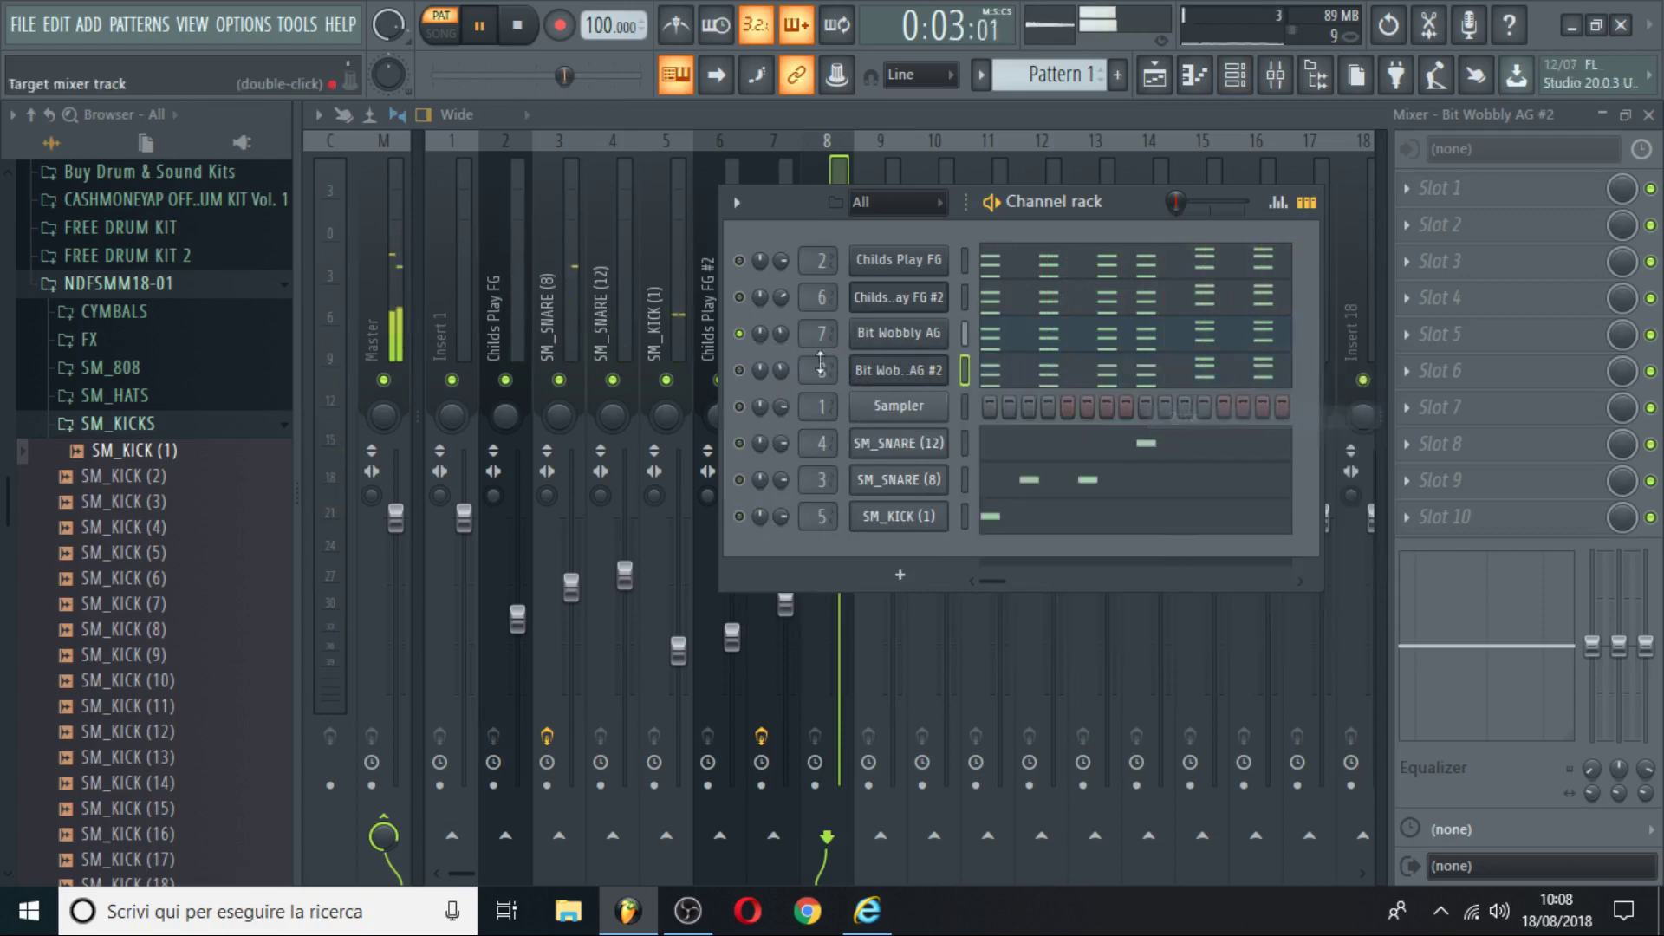
right_click(740, 371)
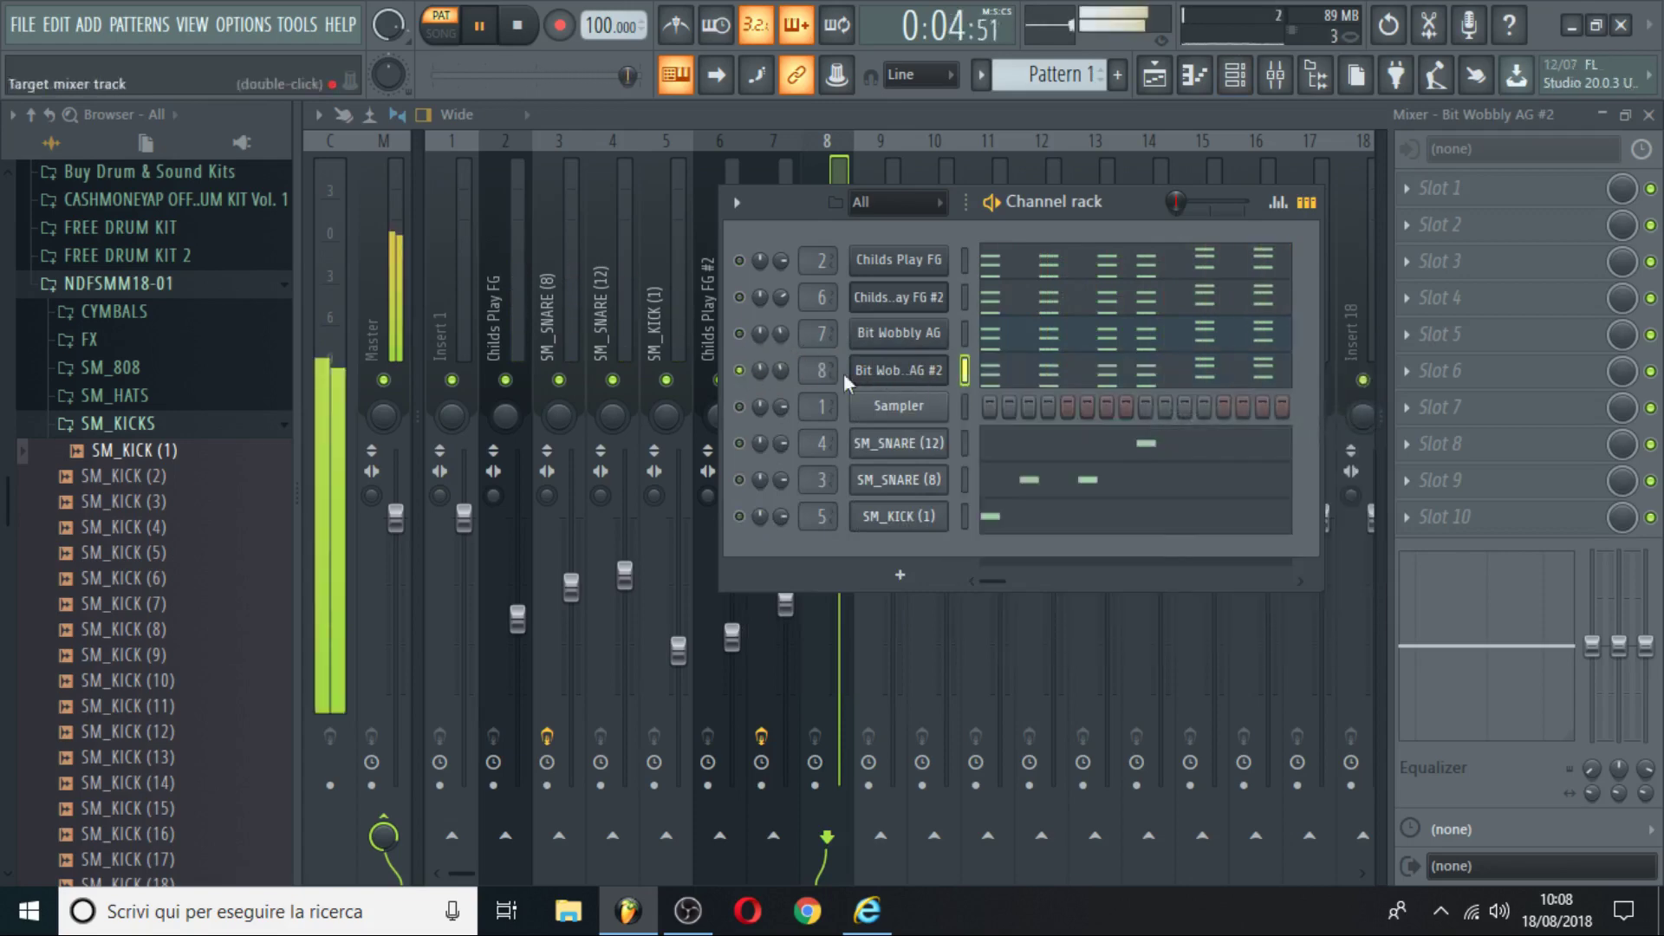
Open the Bit Wobbly AG #2 synth, try the 8 Bit Wonderland FG preset, and load Church Organ 2 NUC from the preset list.
click(904, 382)
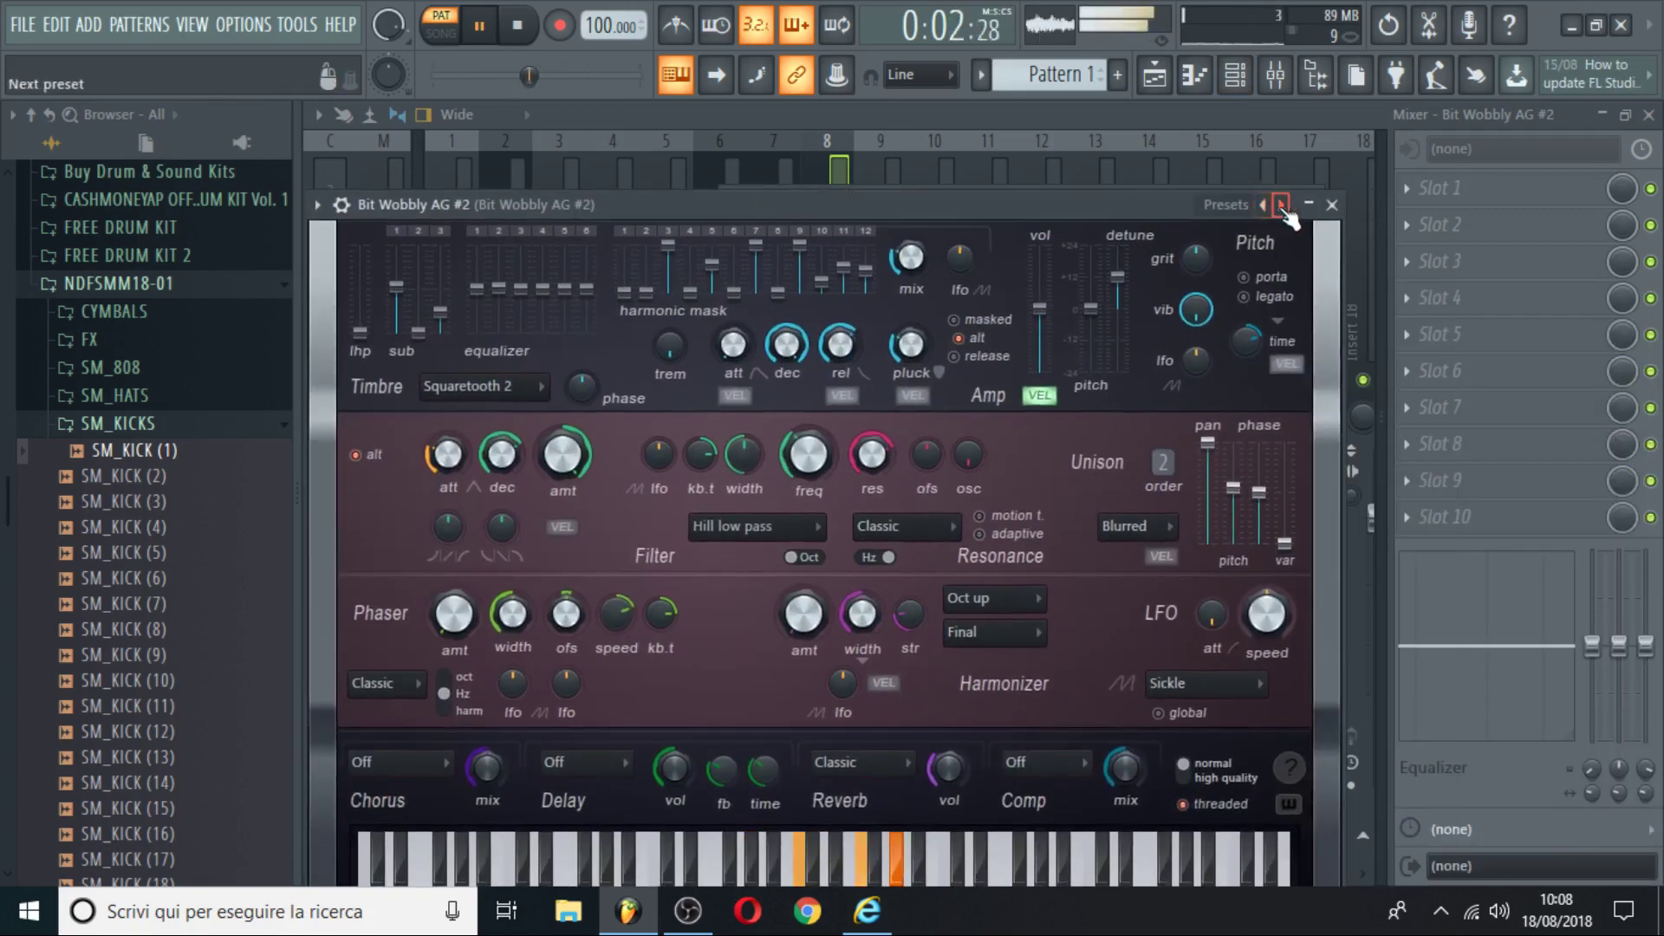
click(1281, 205)
click(342, 205)
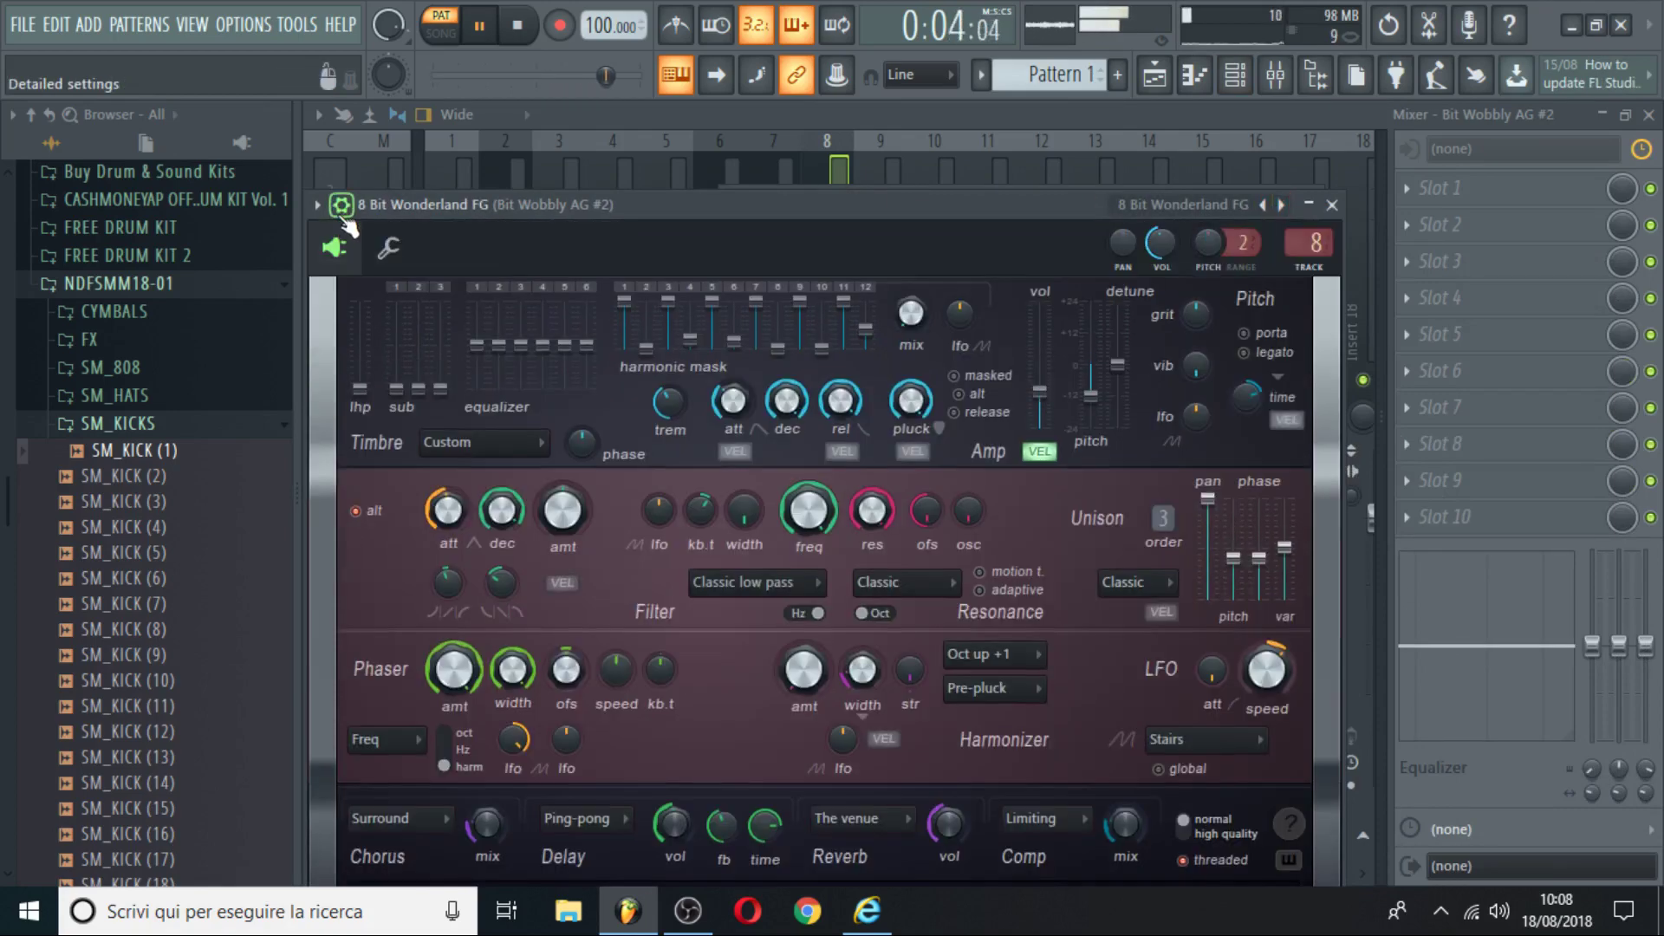
click(319, 205)
mouse_move(347, 271)
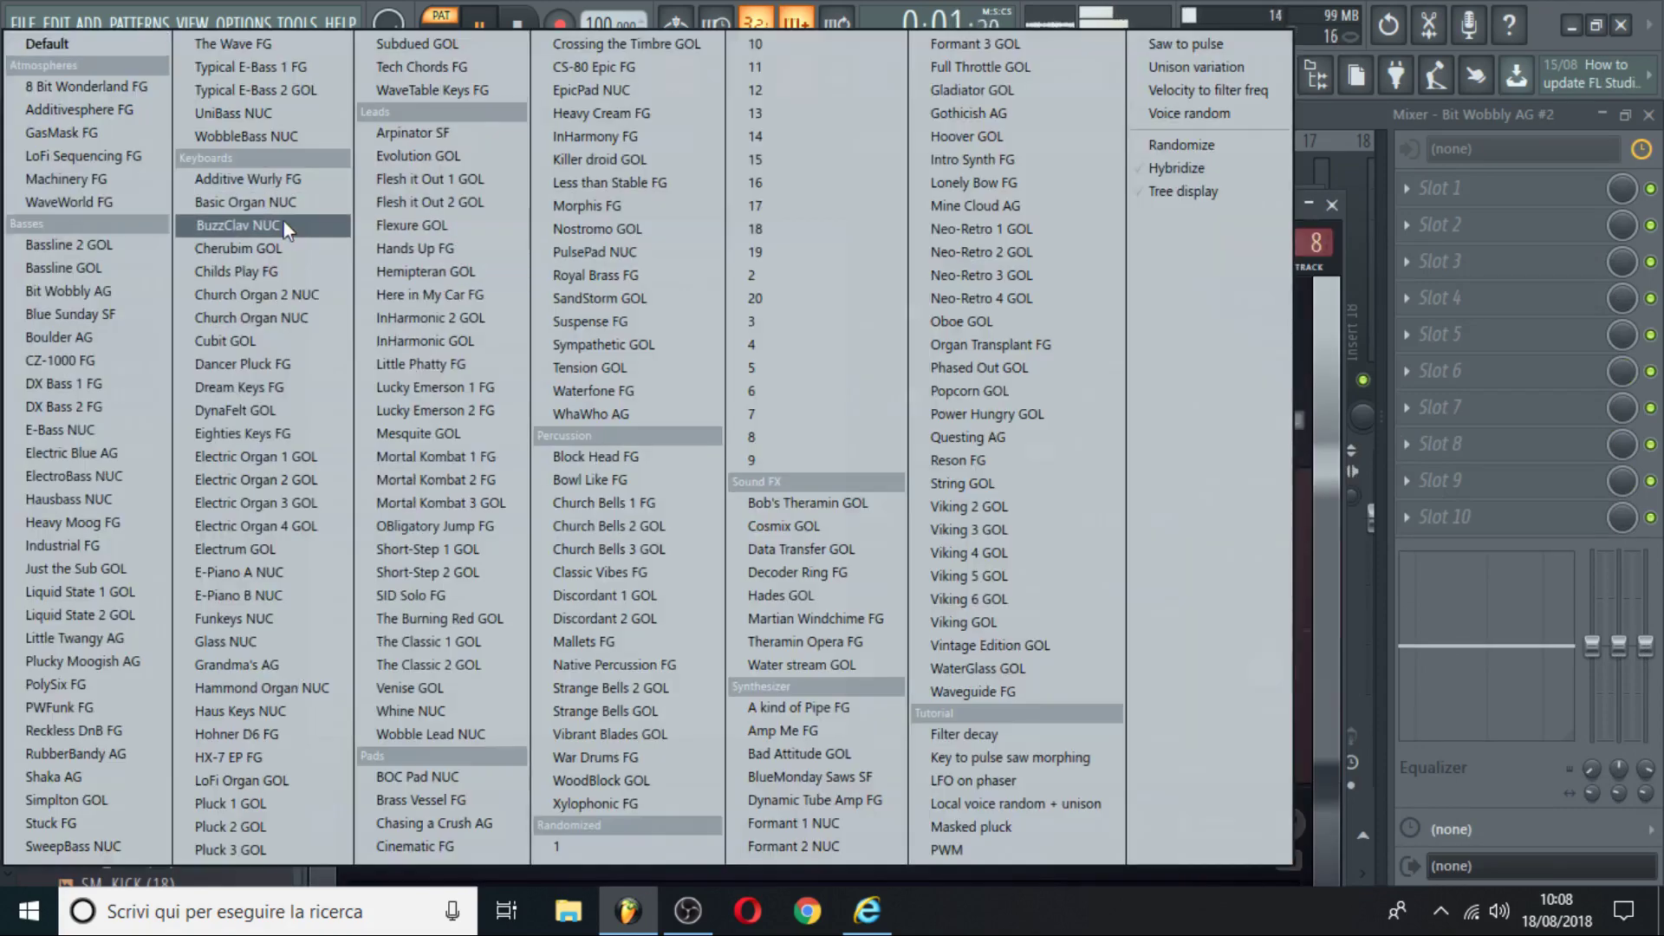
click(270, 290)
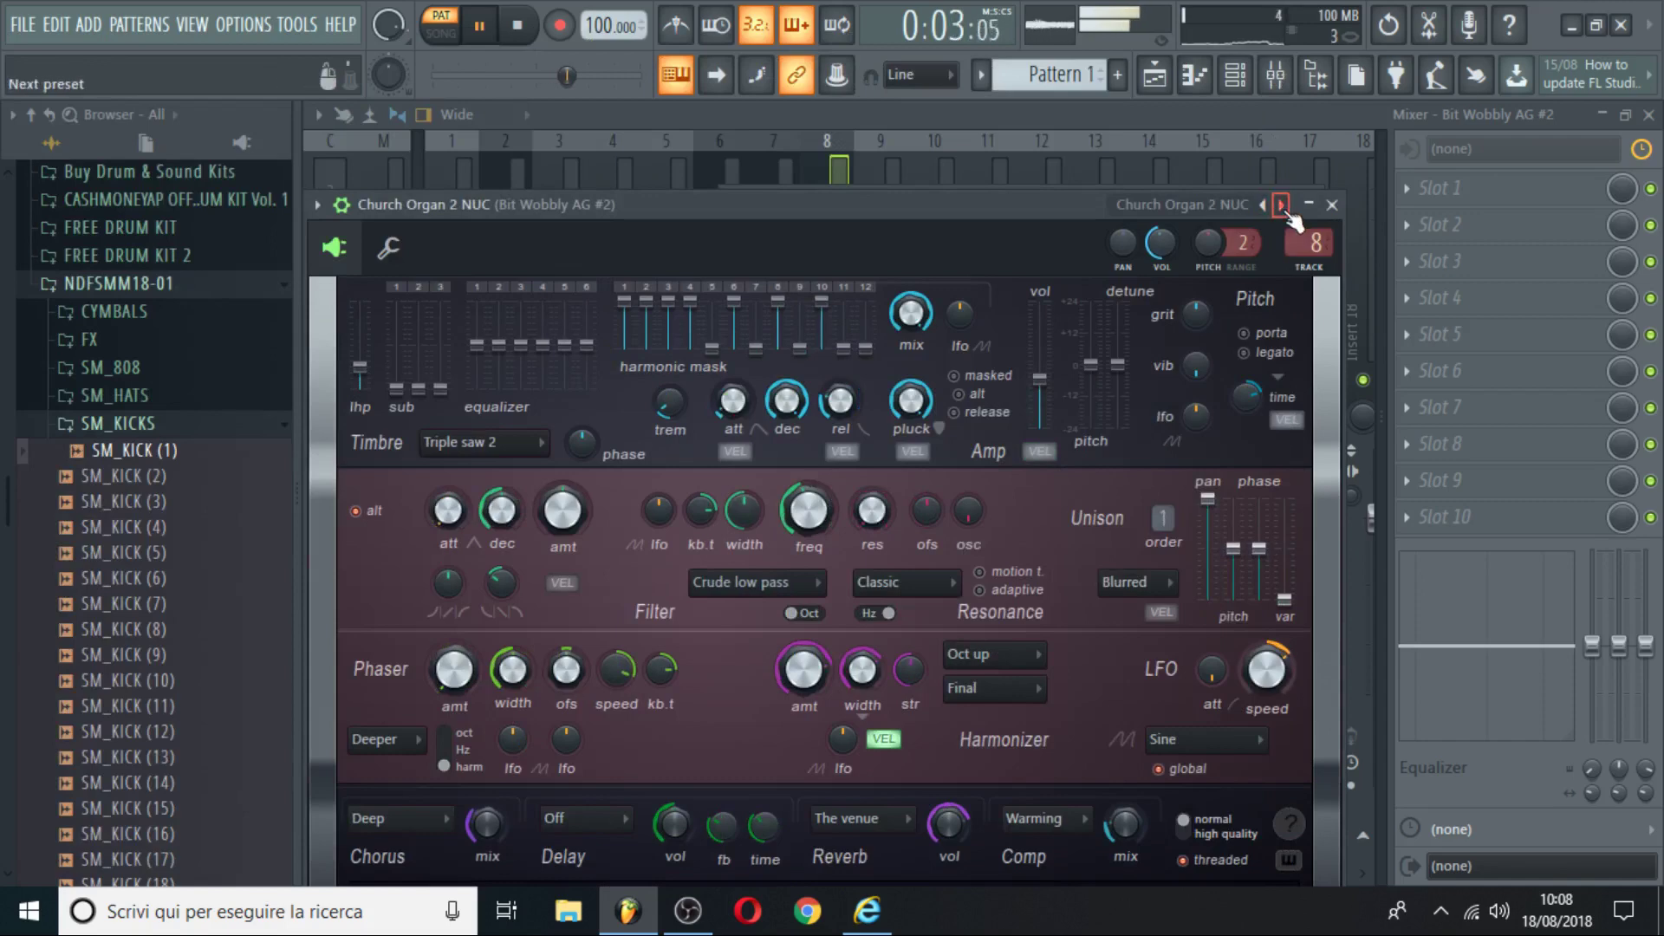
Lower the volume of the Bit Wobbly AG #2 mixer track and bring the channel rack back up.
click(1231, 78)
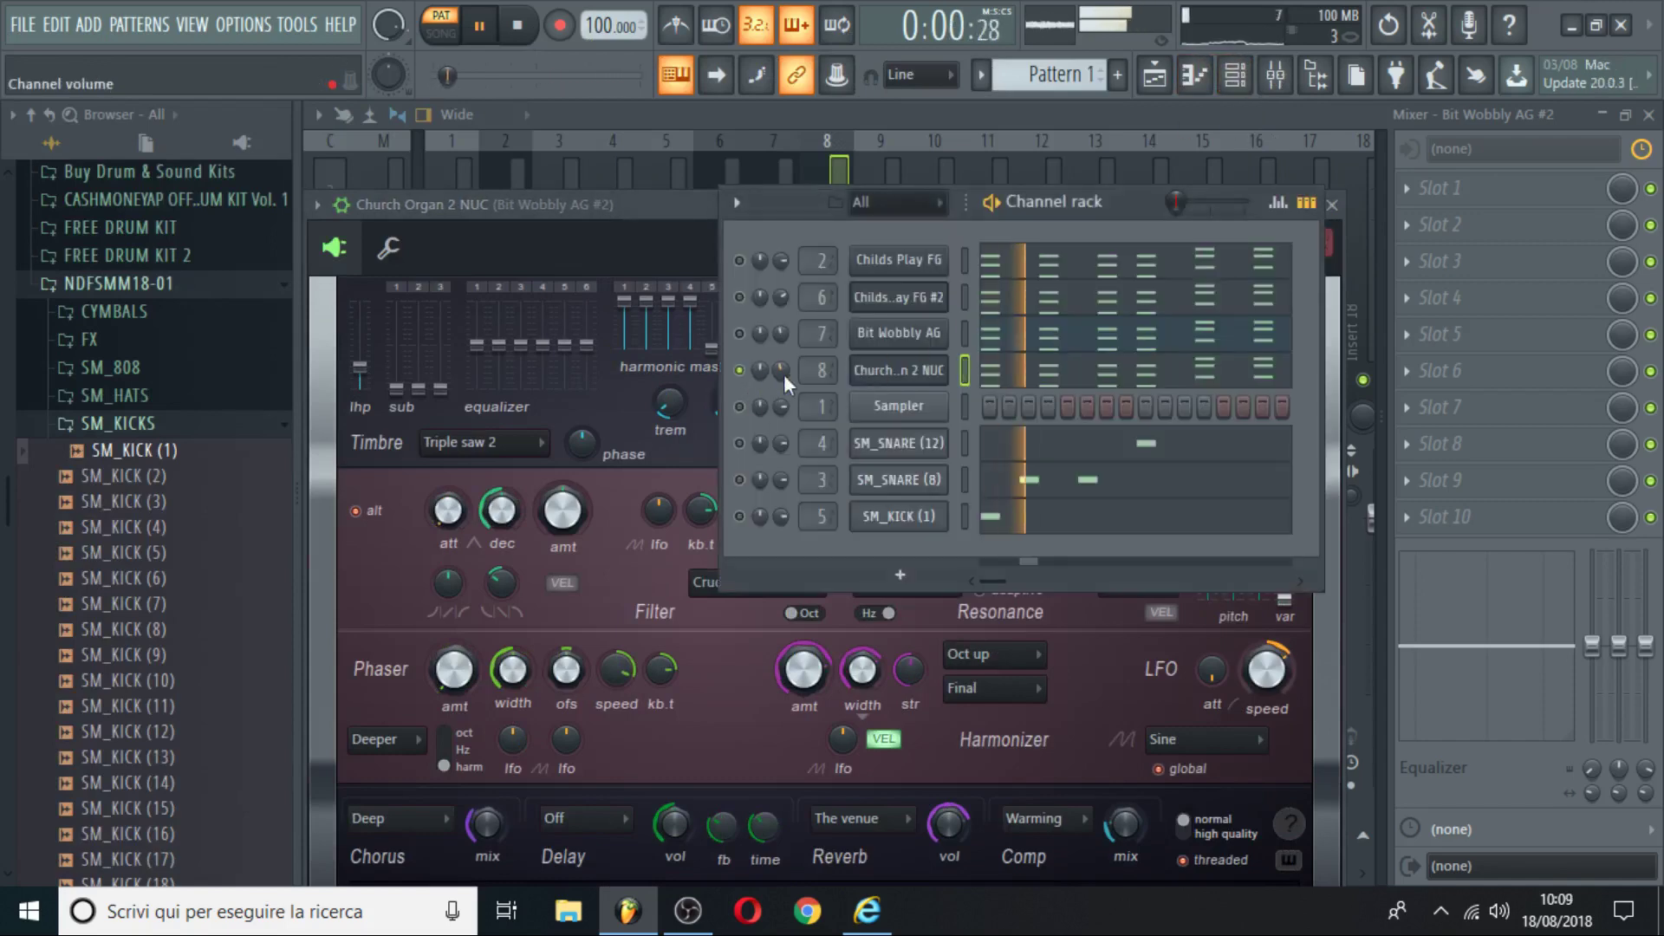
click(849, 132)
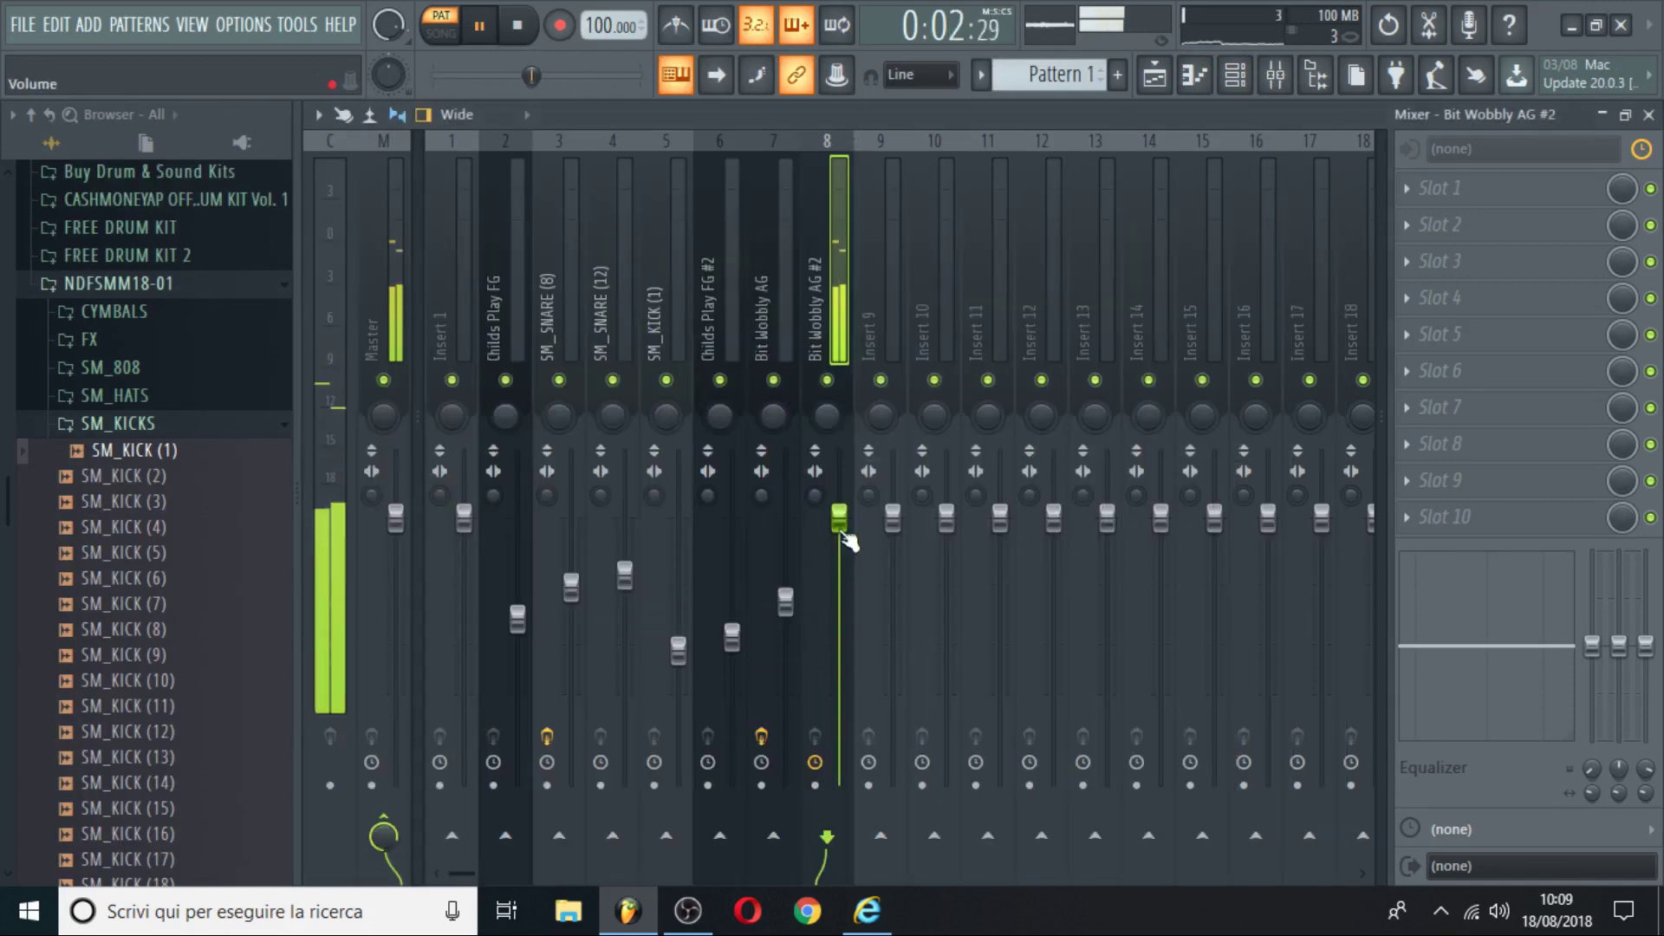
drag(839, 520, 839, 564)
click(1236, 76)
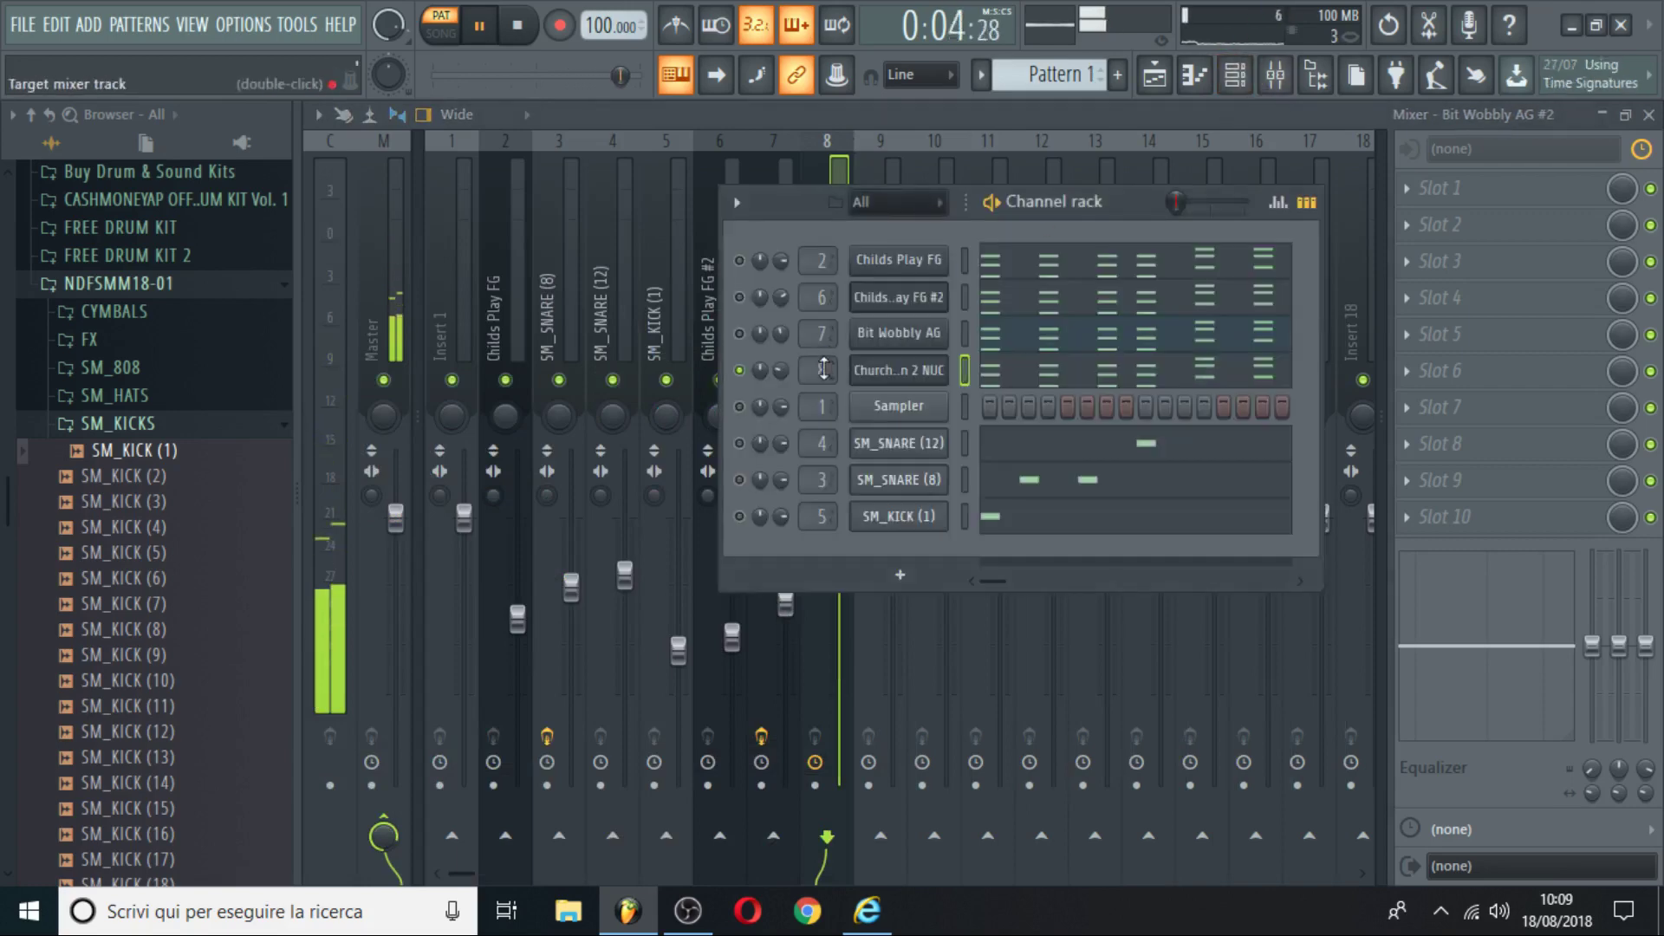
Audition the presets following Church Organ 2 NUC, including Cubit GOL and Dream Keys FG, and settle on Dancer Pluck FG.
click(901, 377)
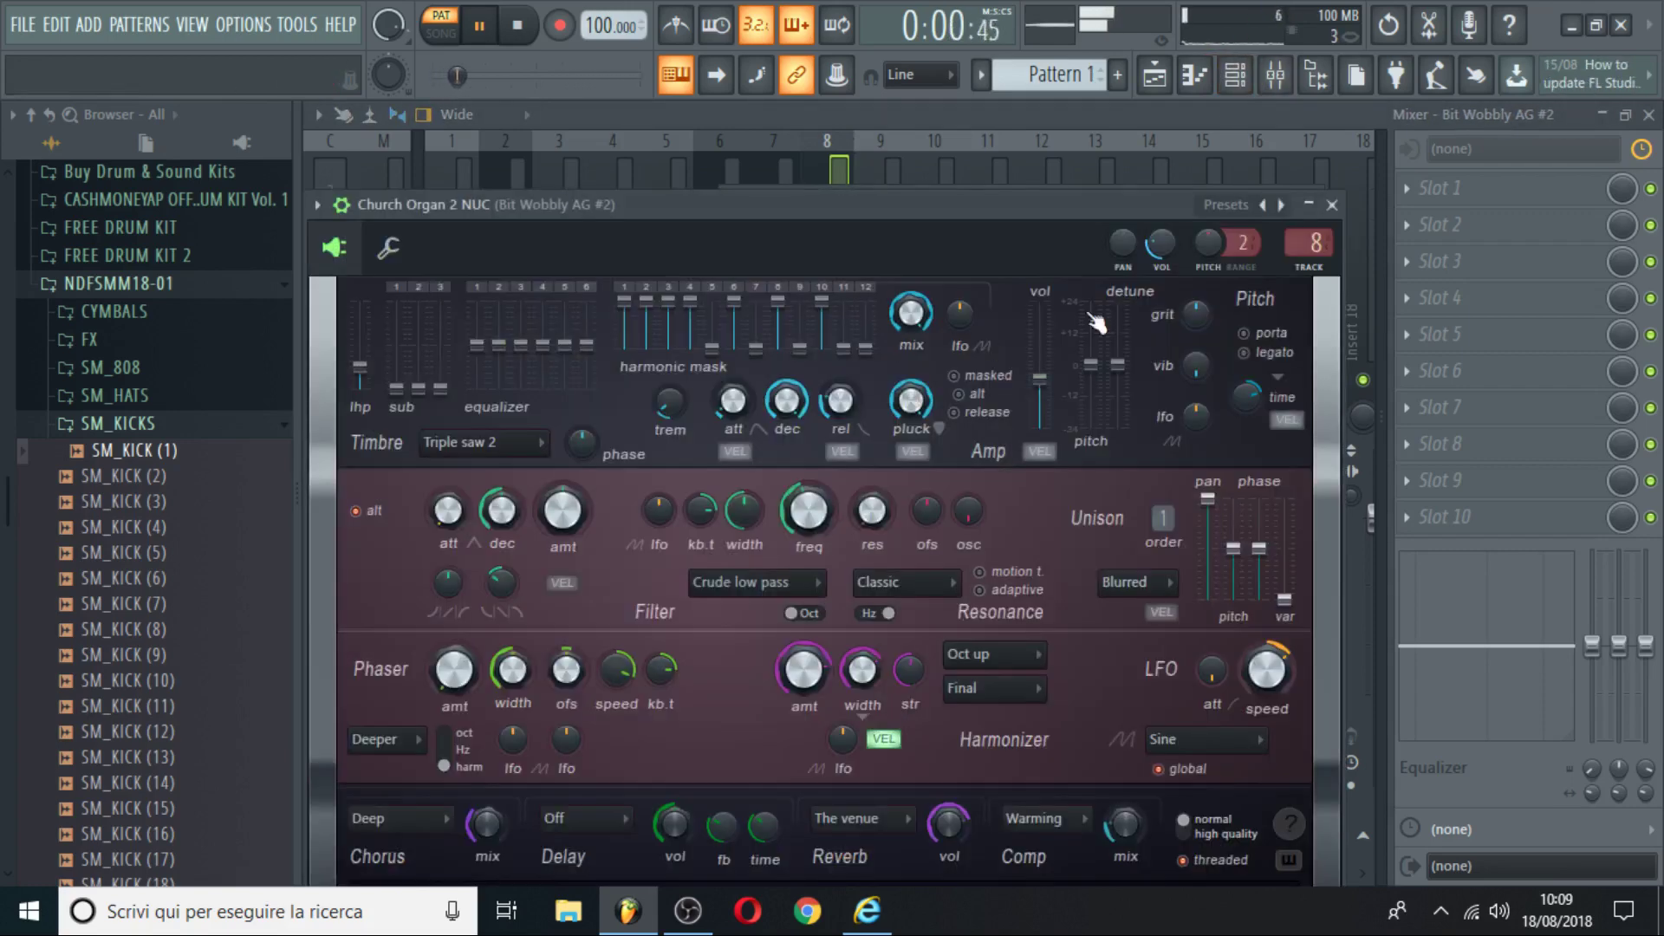
click(1281, 205)
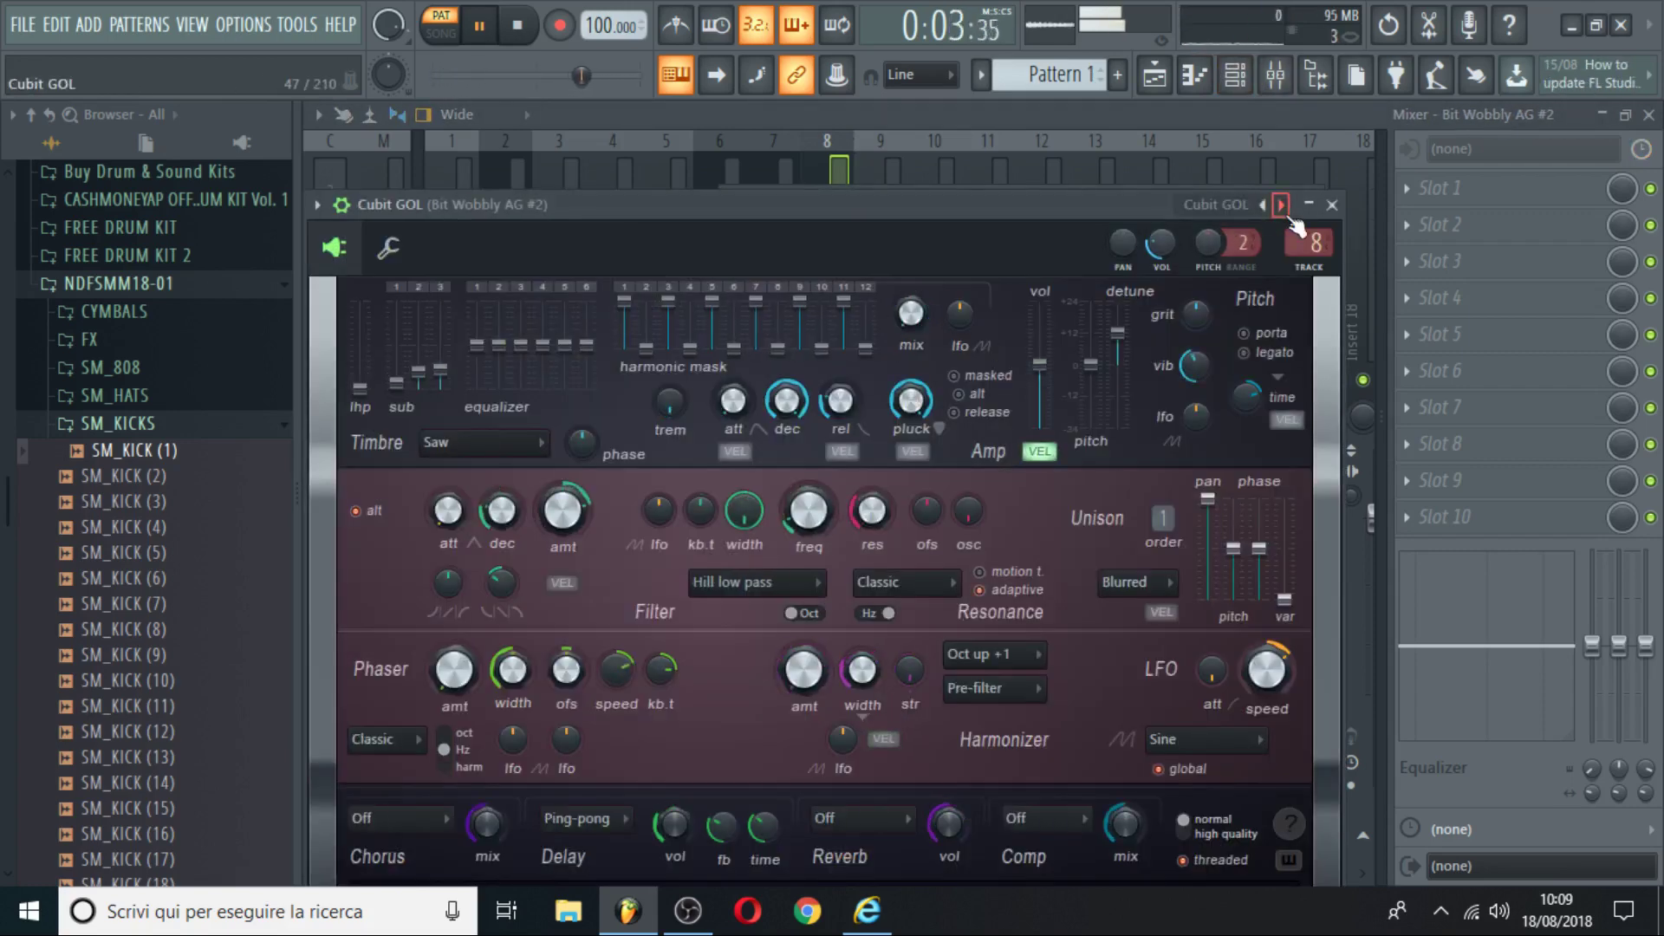
click(1281, 205)
click(1282, 205)
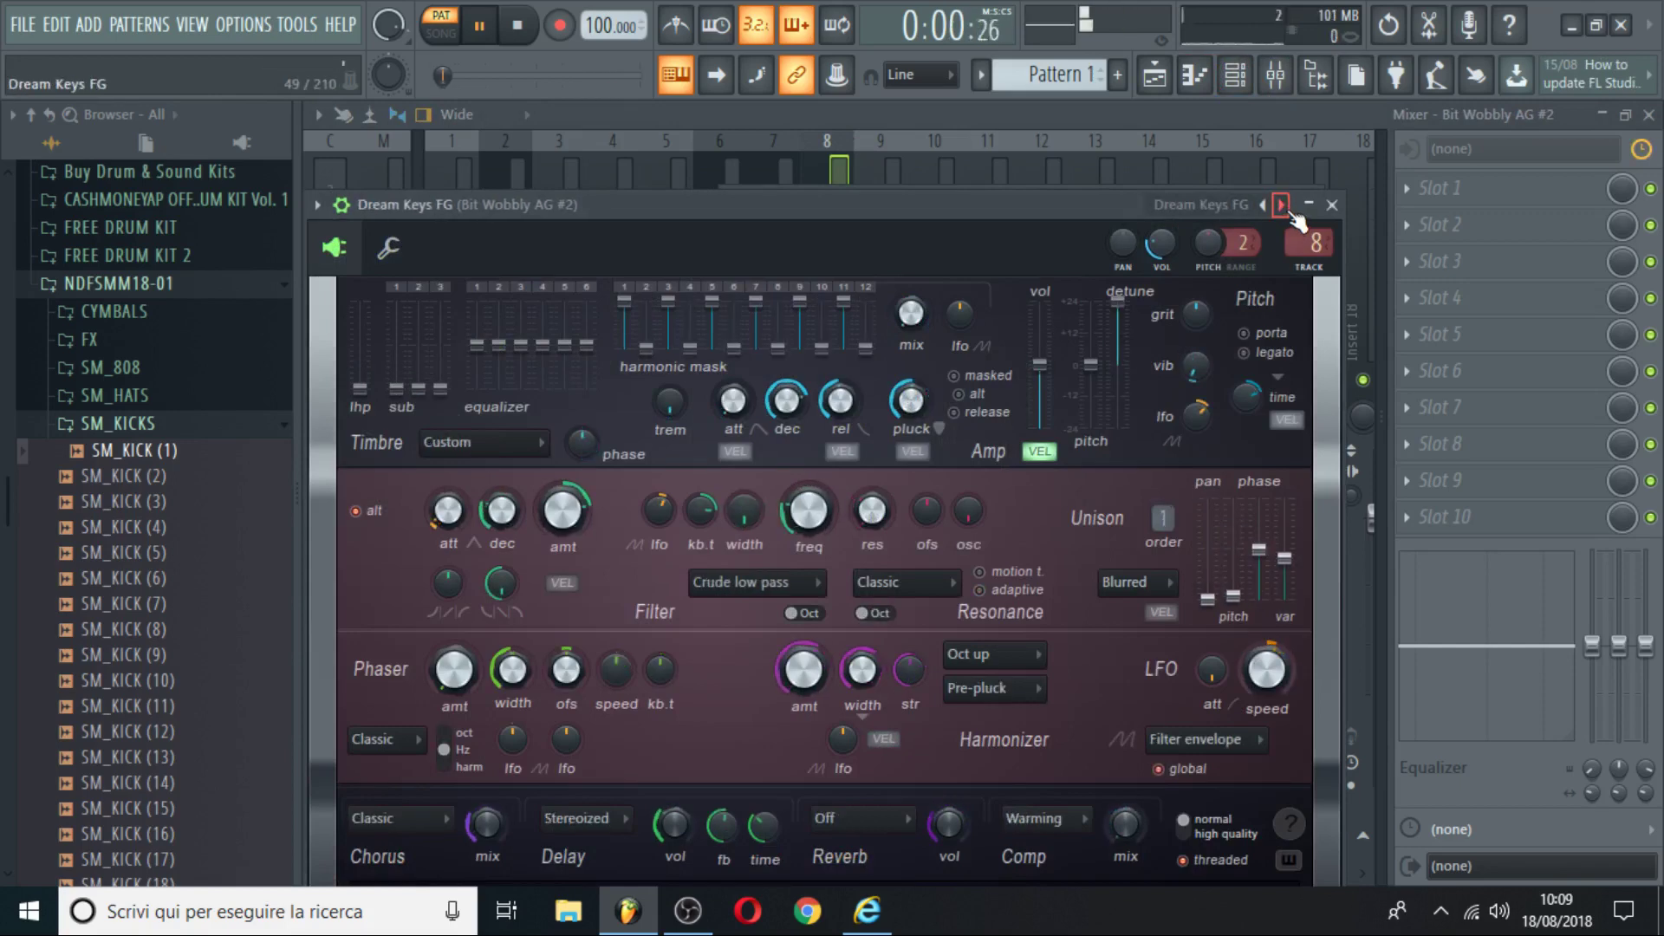
click(1264, 208)
Set the chorus mix of Dancer Pluck FG to about 2% and turn its delay off.
click(1235, 75)
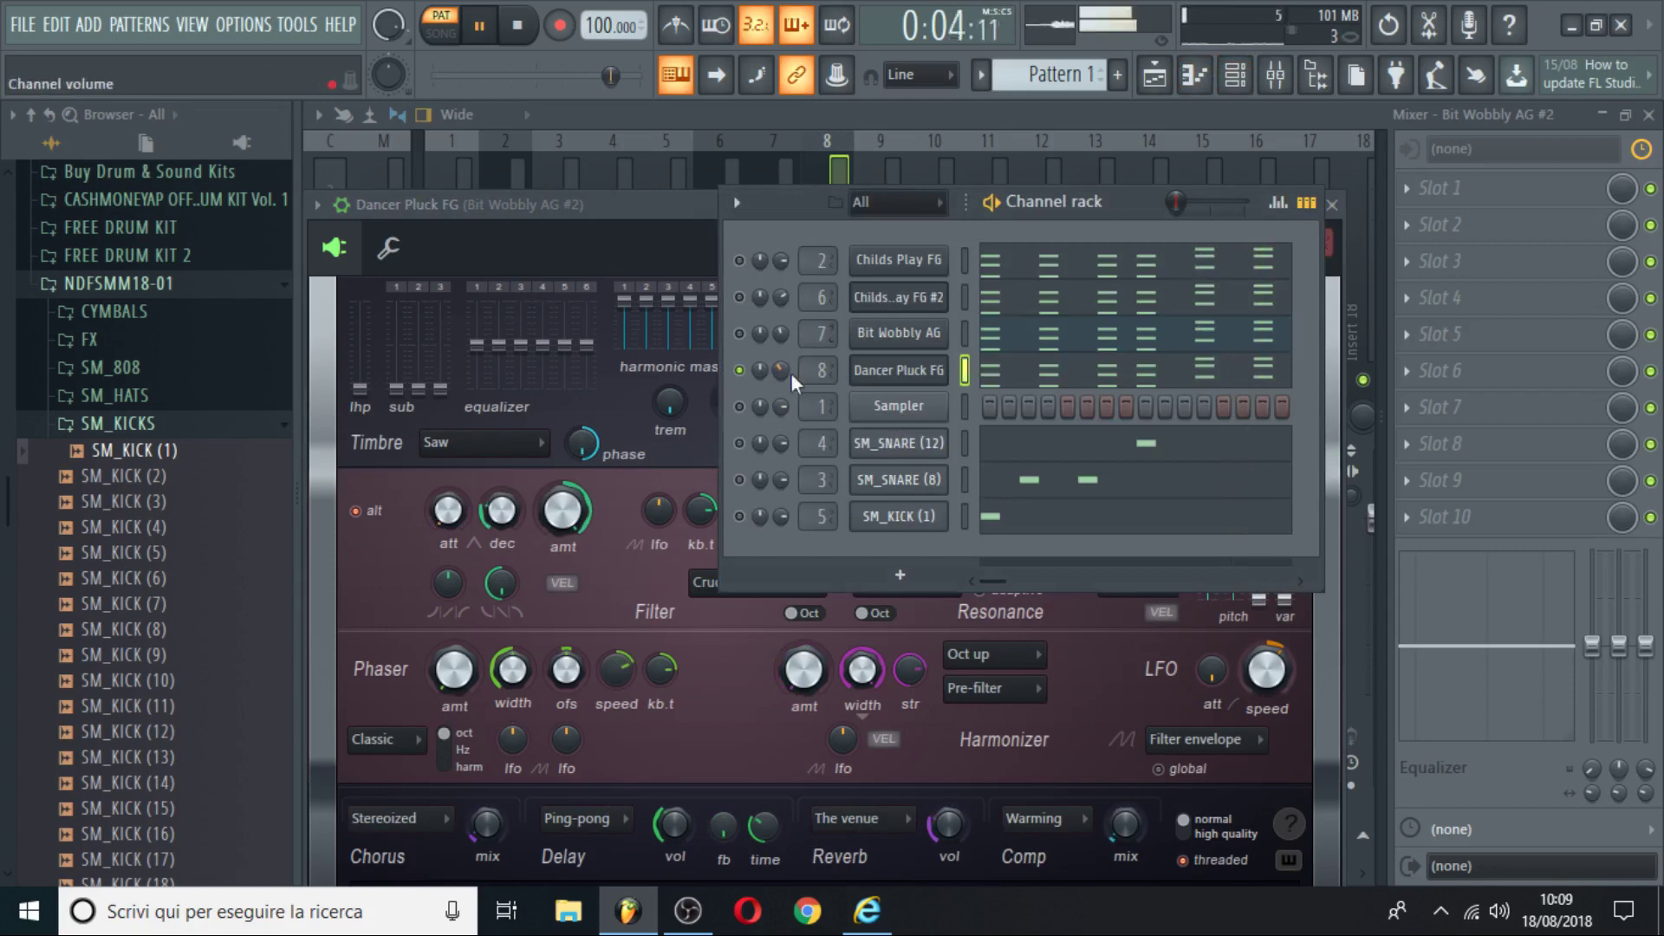
drag(659, 201, 690, 45)
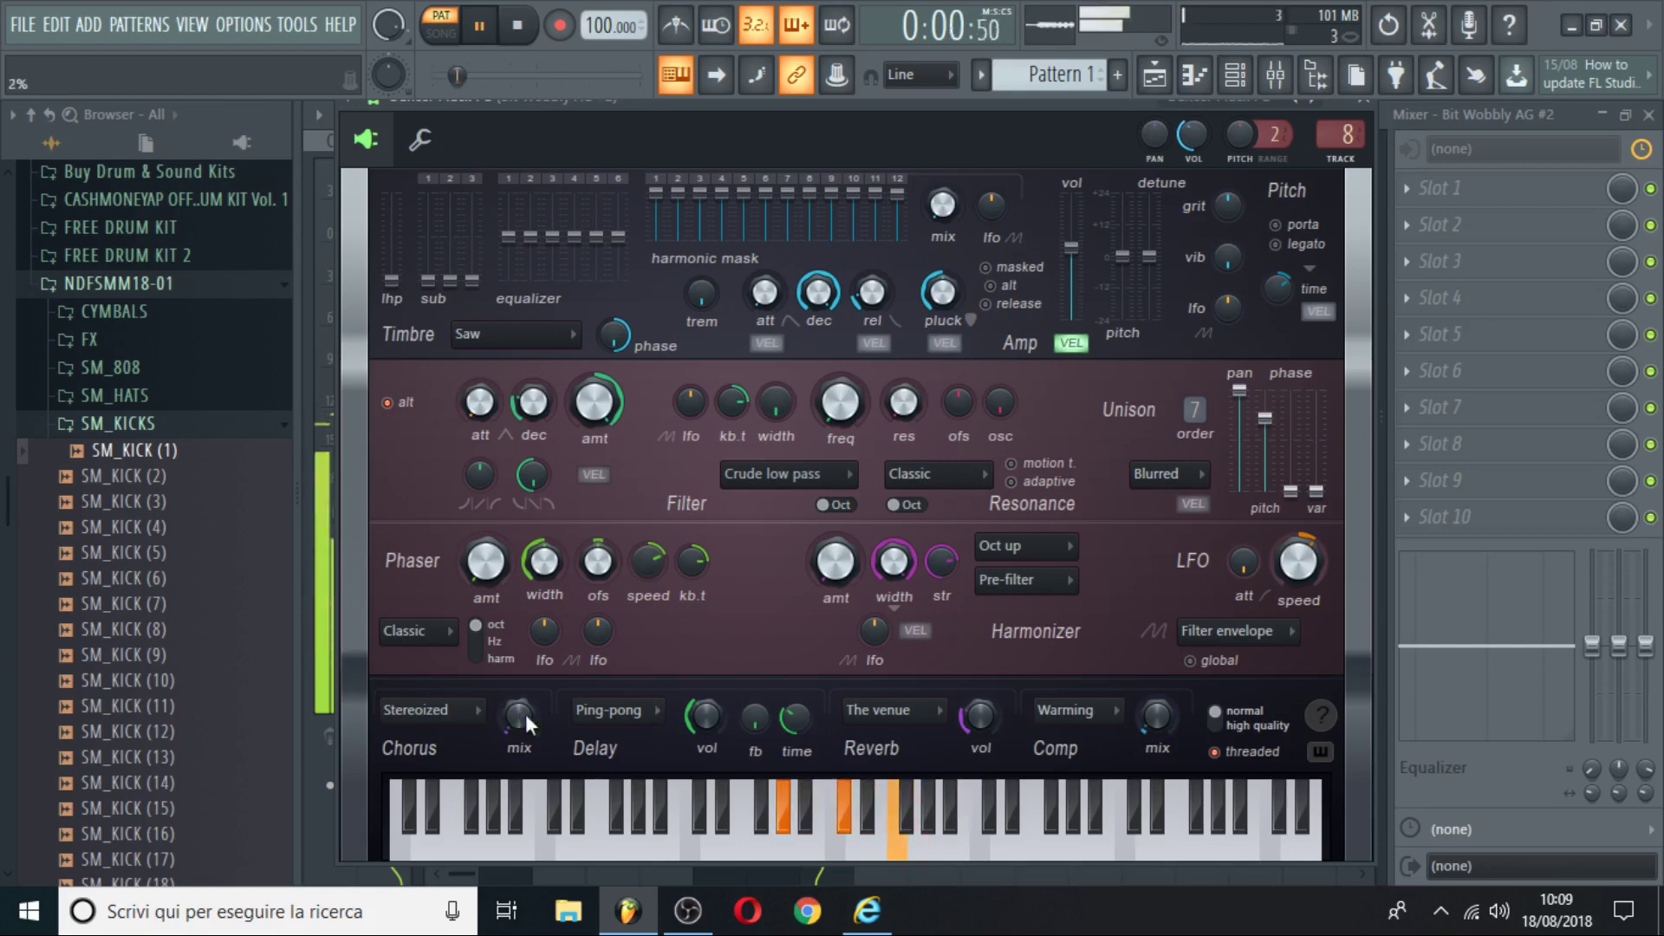
click(624, 721)
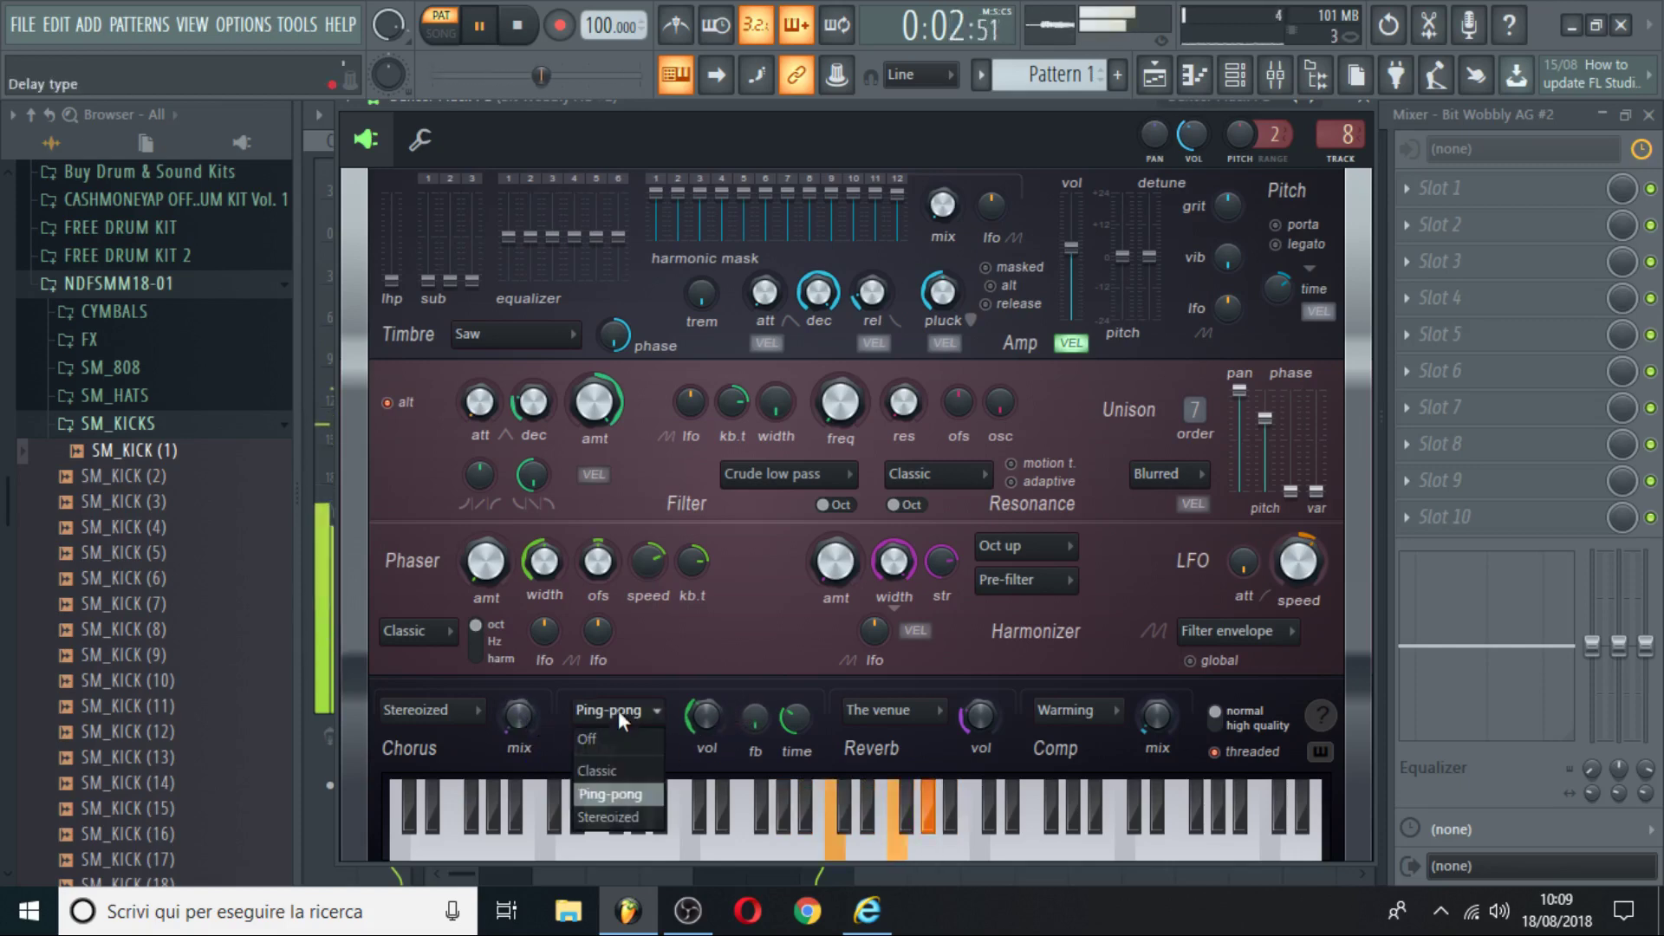
click(607, 774)
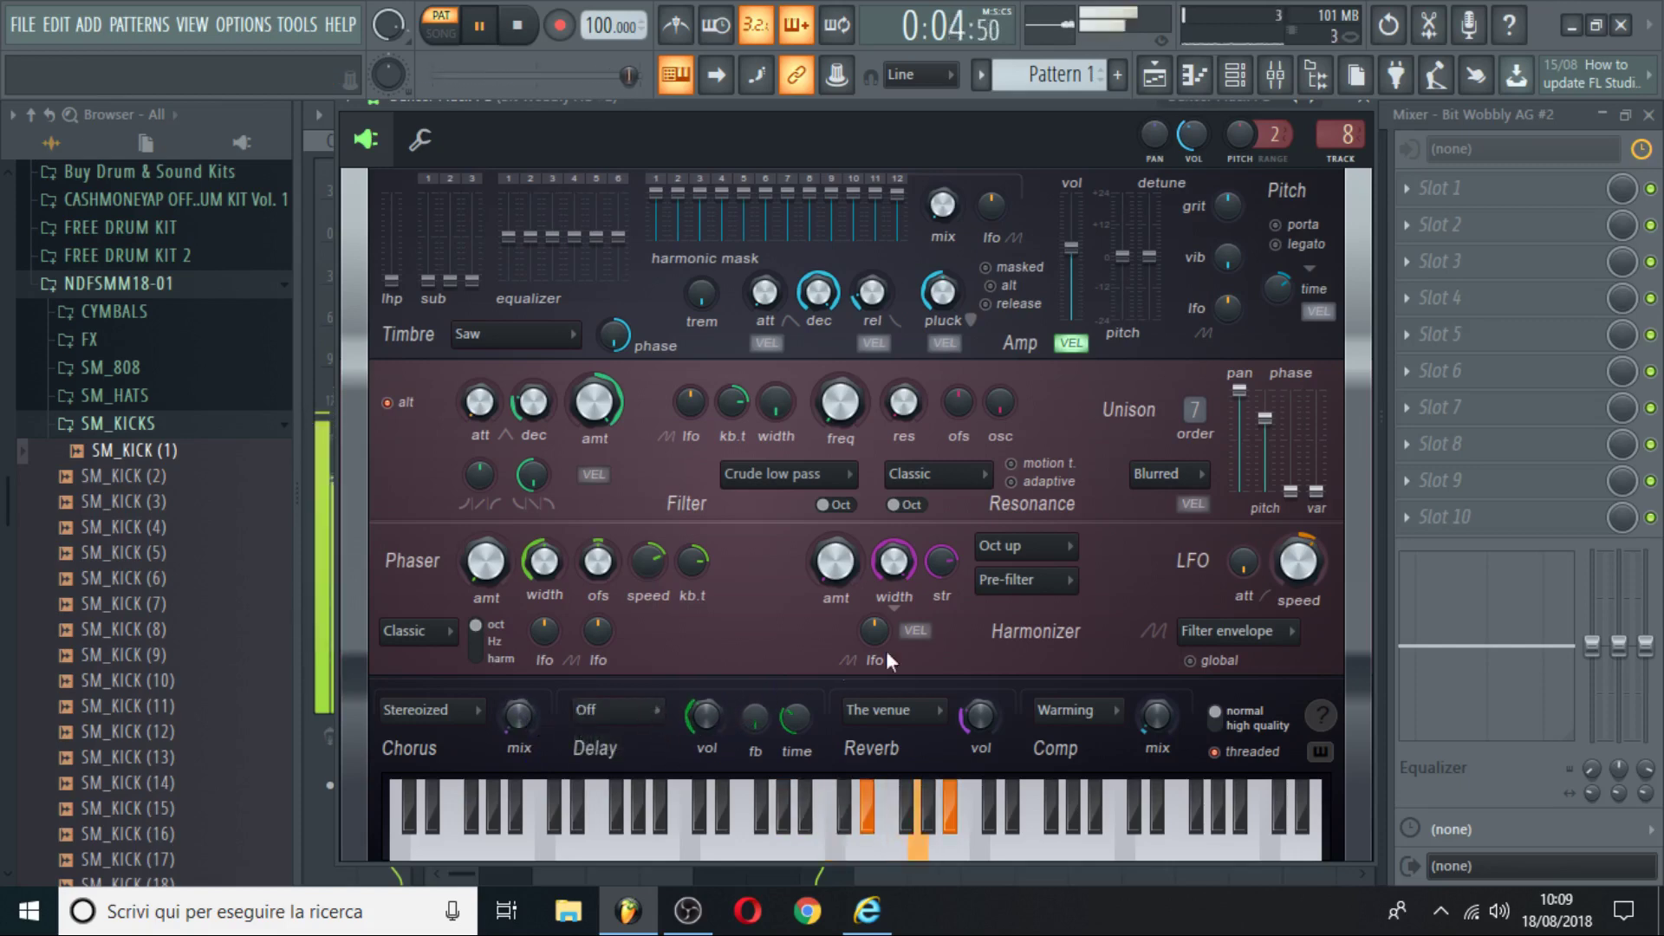
Close the Dancer Pluck FG synth window and switch to OBS Studio.
click(1363, 101)
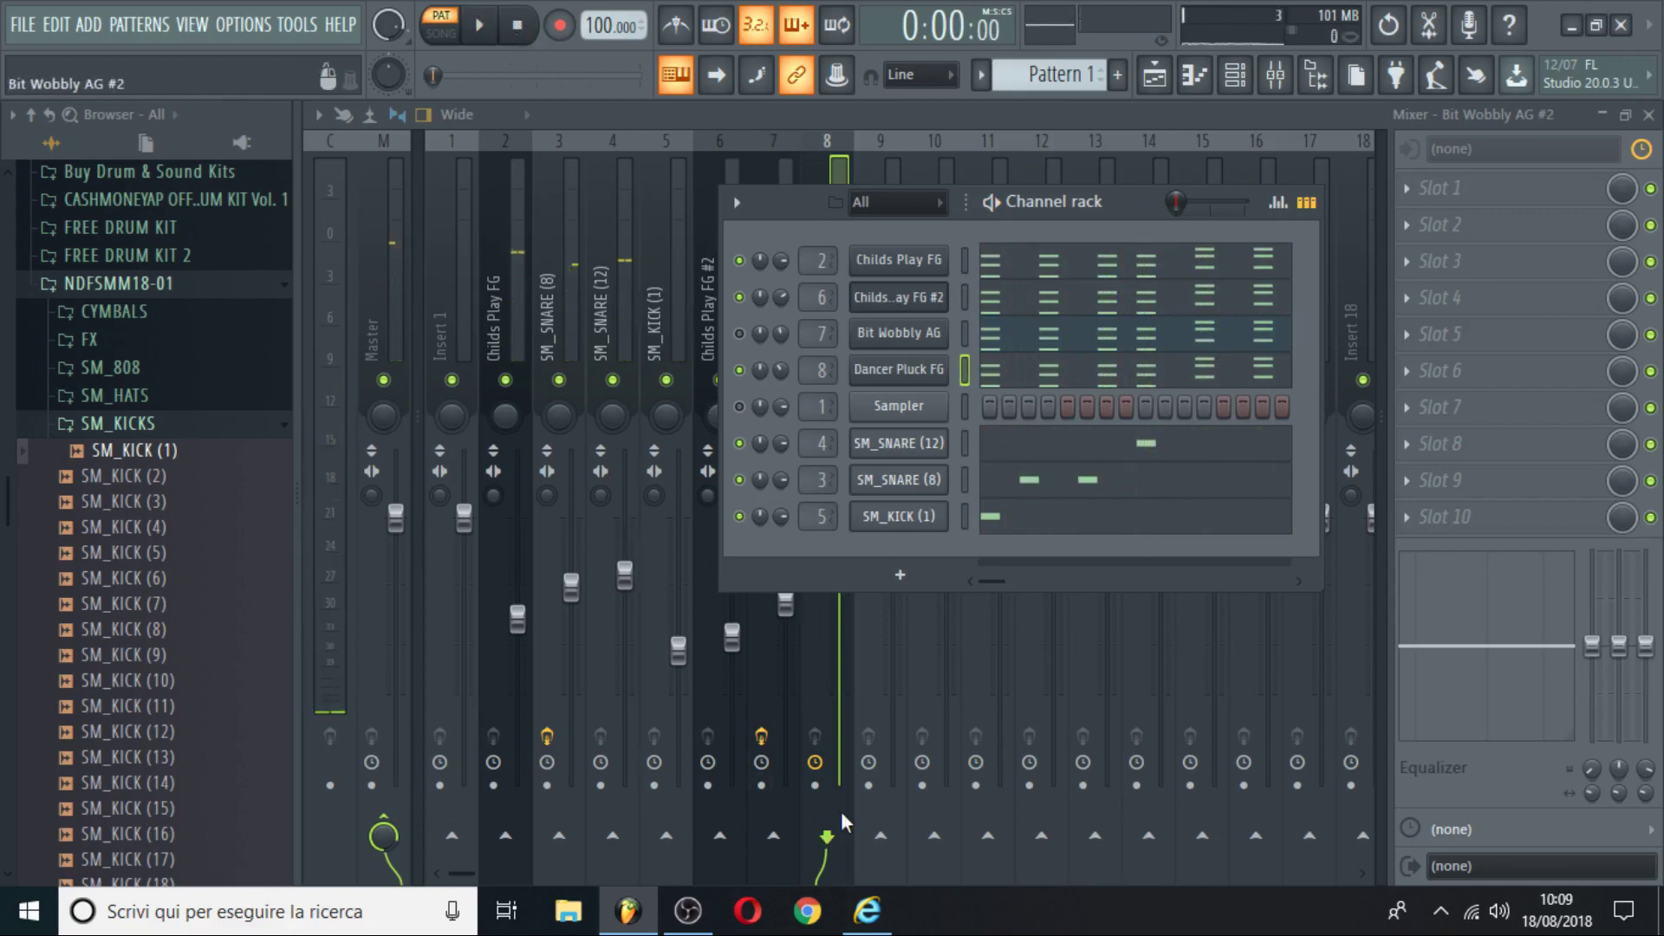
click(687, 910)
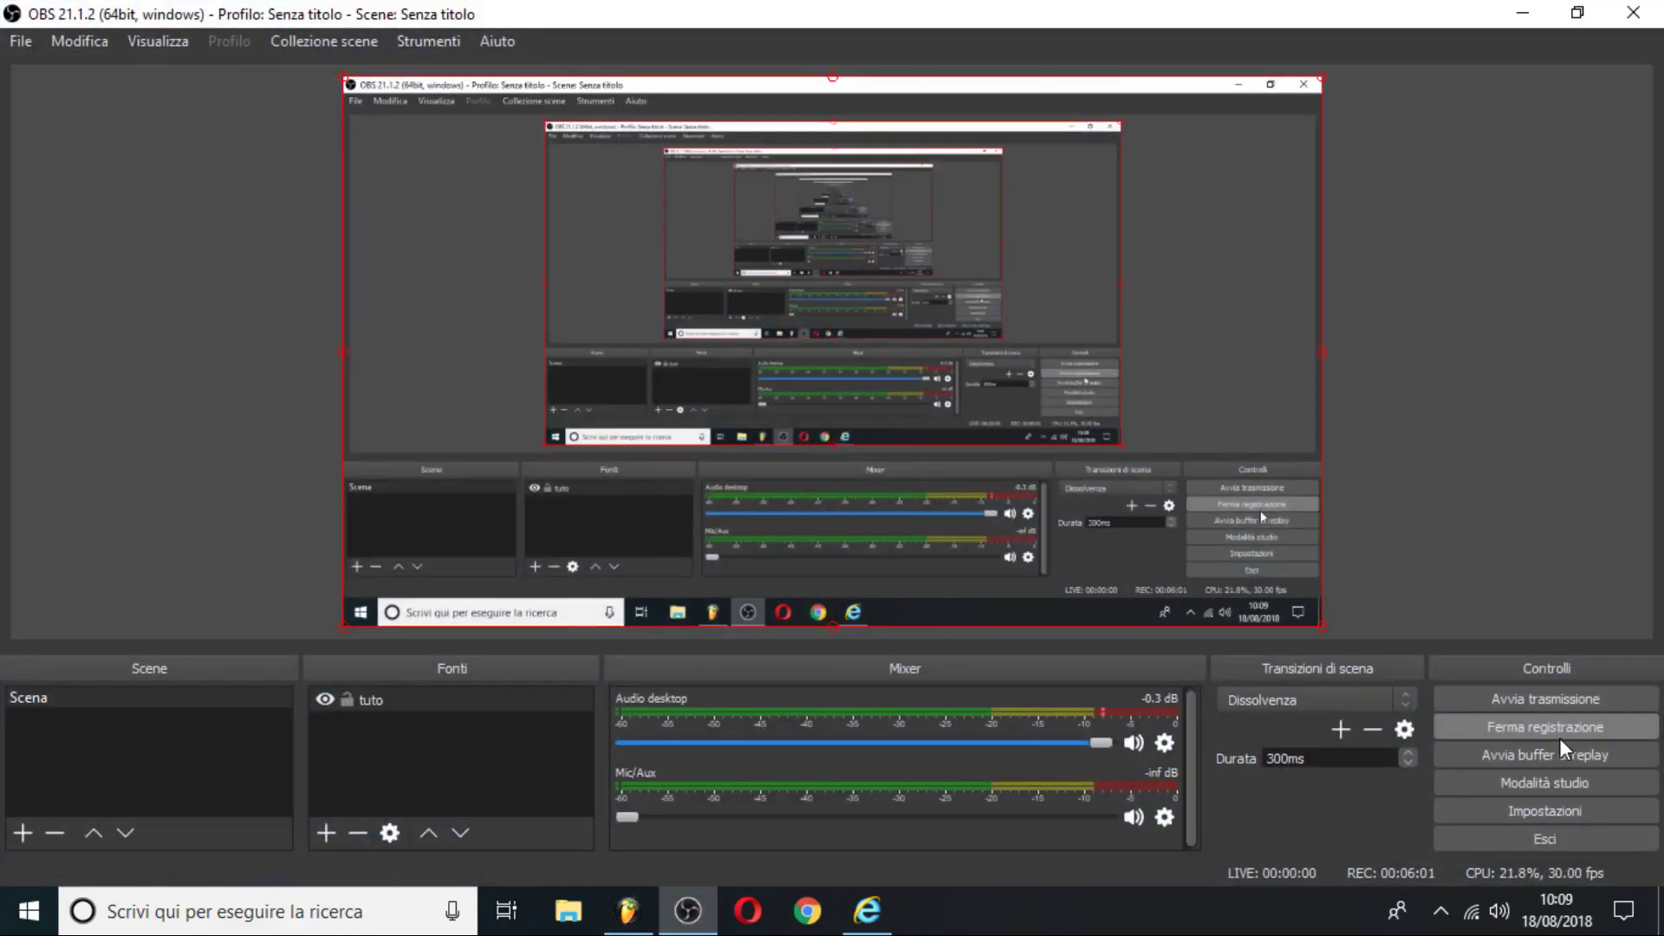